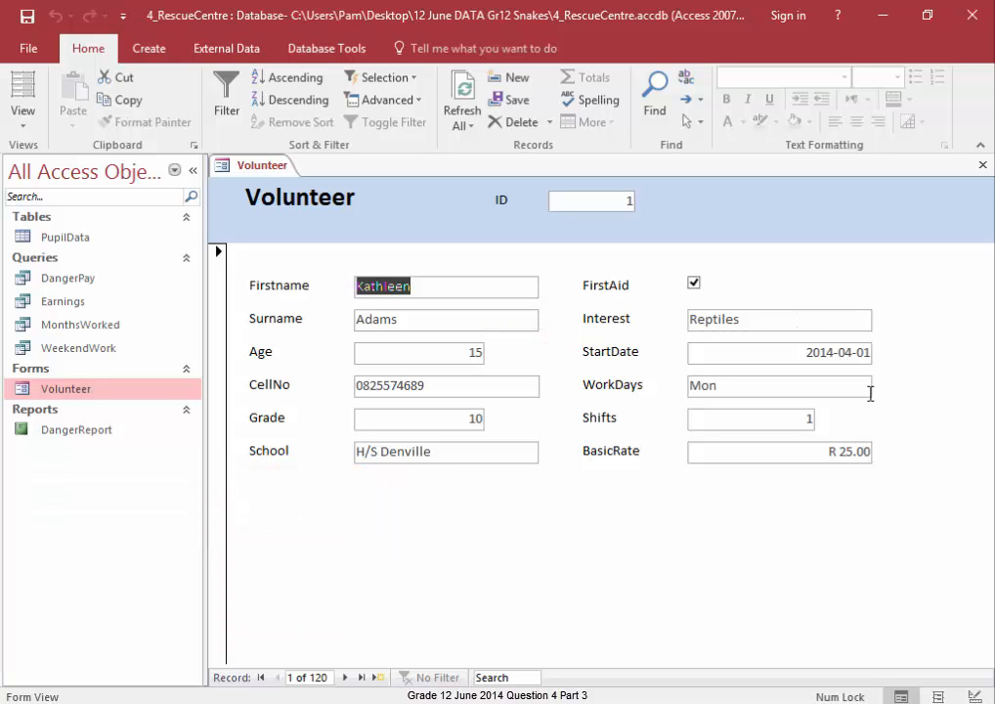
# - Open the Volunteer form in Design View
pyautogui.rightClick(247, 166)
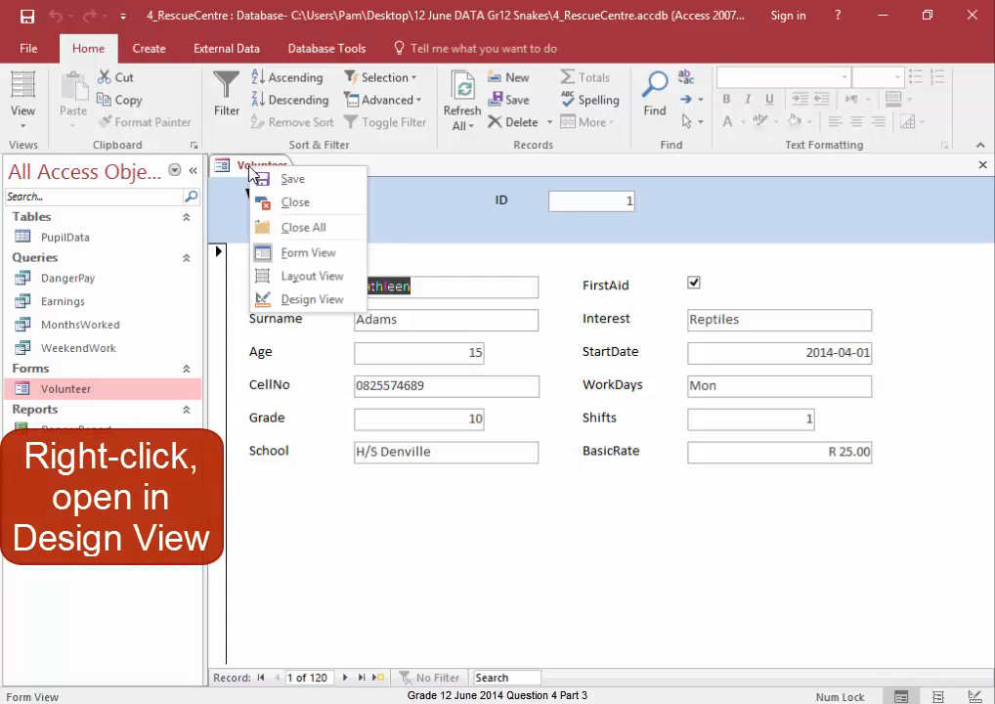
pyautogui.click(304, 299)
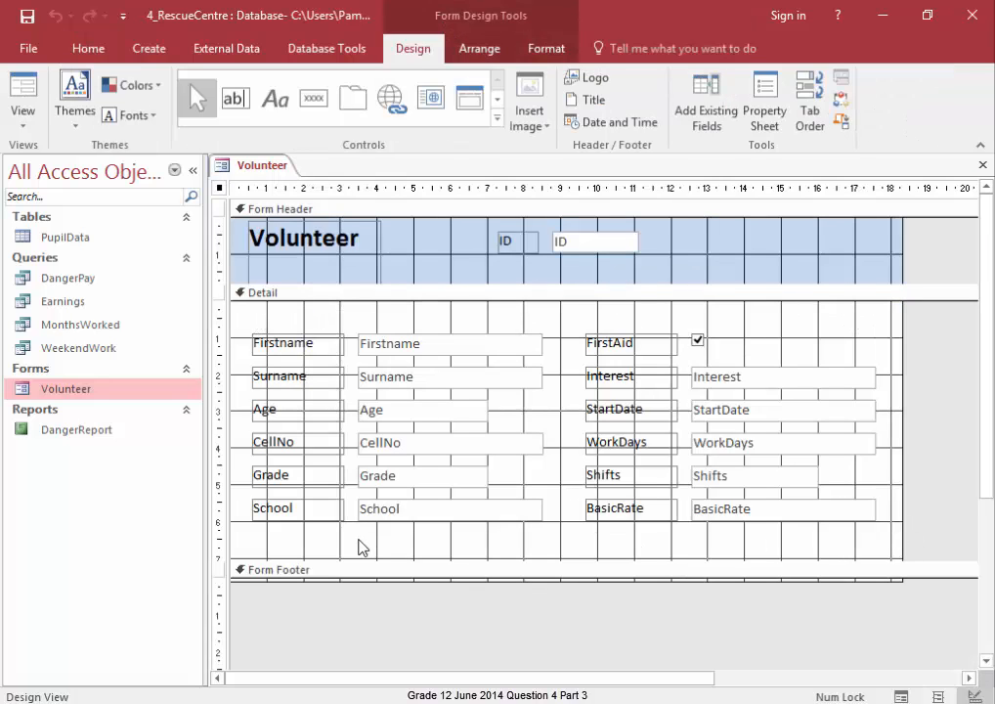
# - Draw a rectangle about 18 cm wide and 6.1 cm high enclosing all controls in the Detail section
pyautogui.click(497, 120)
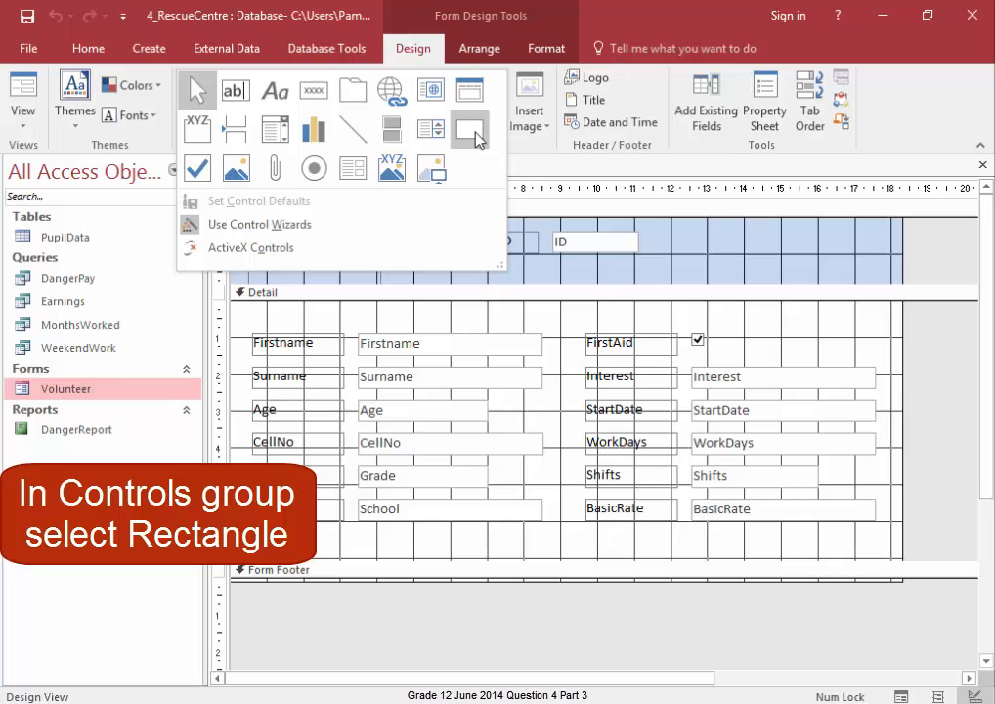
pyautogui.click(476, 137)
pyautogui.moveTo(239, 315)
pyautogui.mouseDown()
pyautogui.moveTo(338, 318)
pyautogui.moveTo(831, 481)
pyautogui.moveTo(897, 539)
pyautogui.mouseUp()
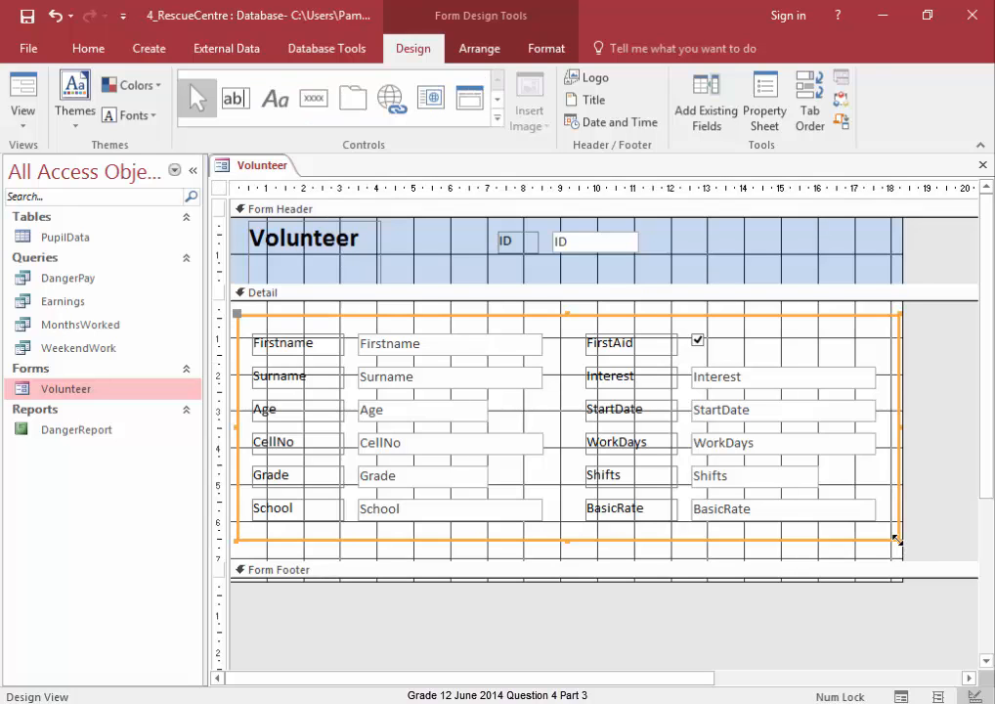
# - Set the rectangle's border color to Text 2, Lighter 40% and its border width to 4 pt
pyautogui.rightClick(884, 544)
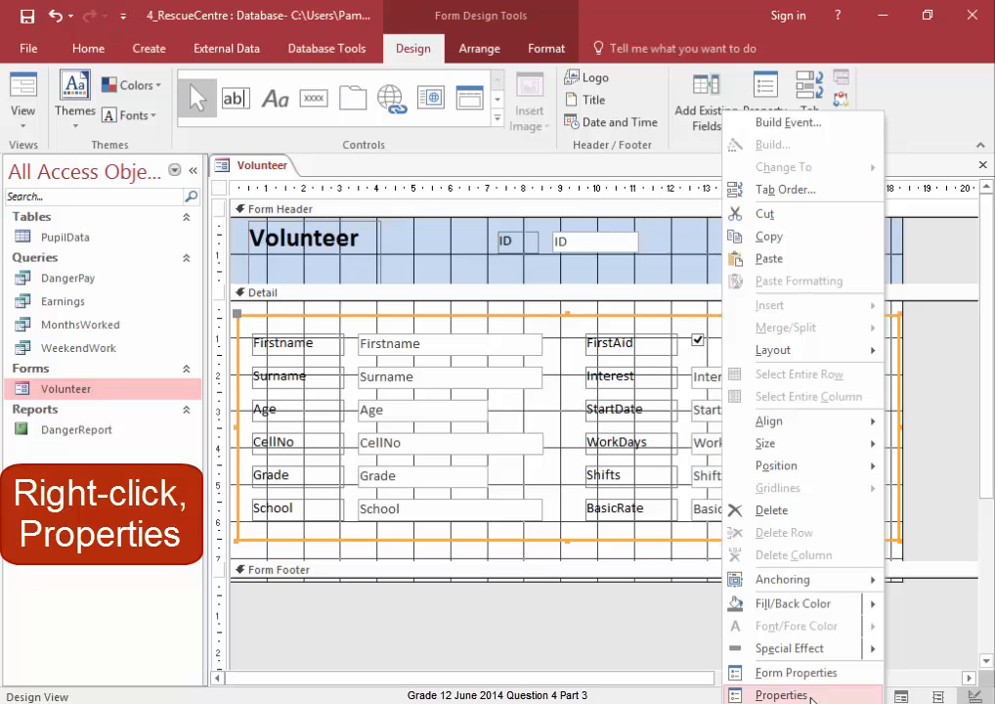
pyautogui.click(810, 698)
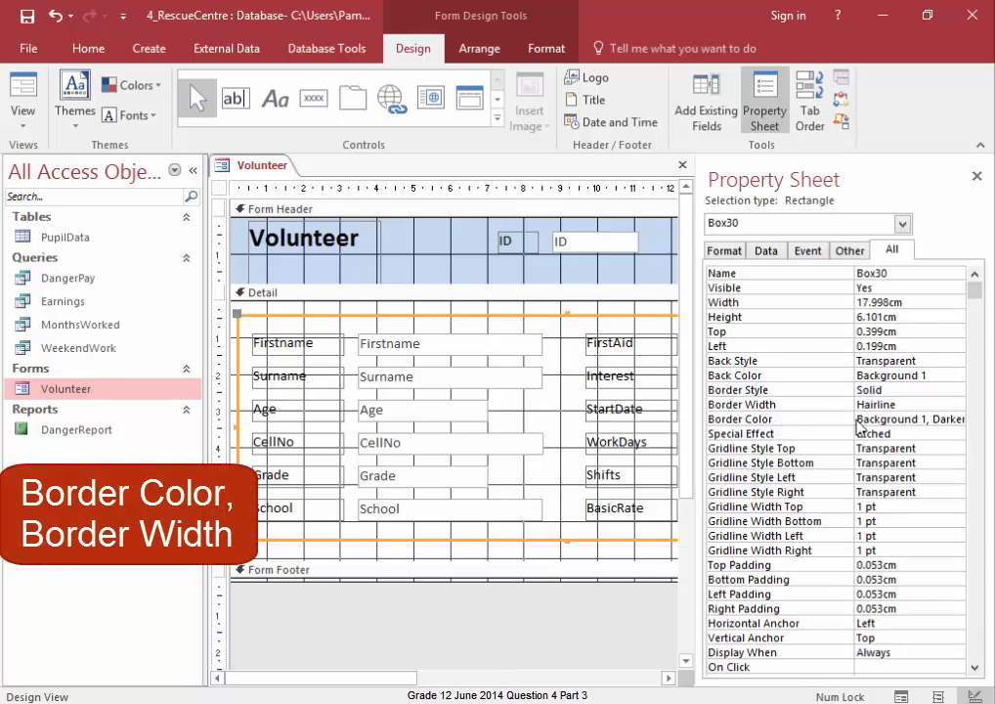
pyautogui.click(919, 419)
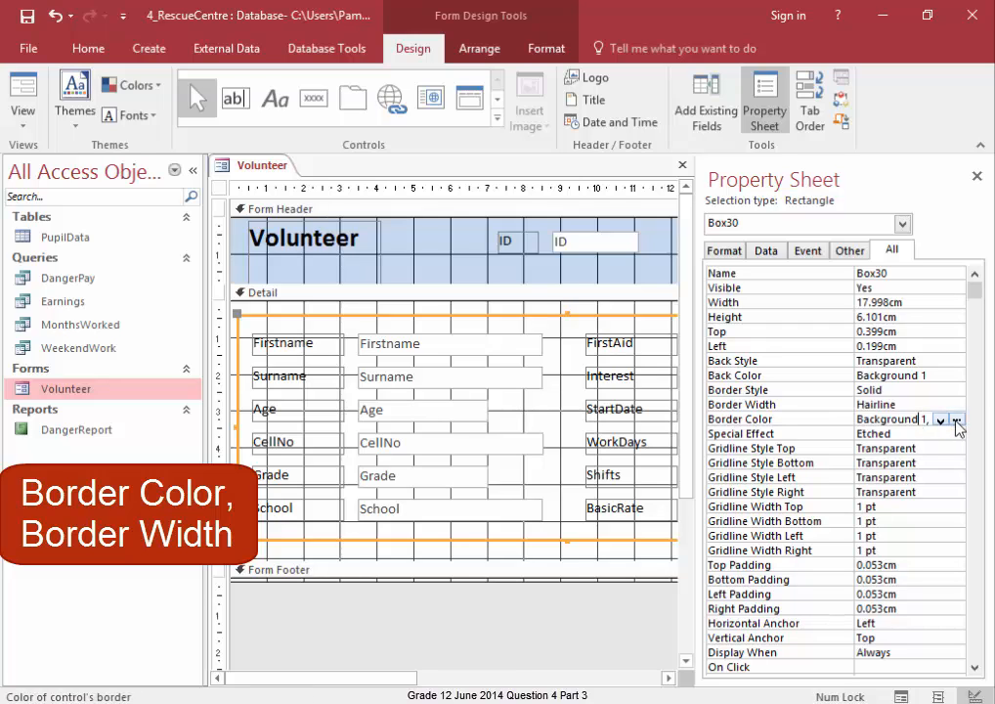
pyautogui.click(957, 421)
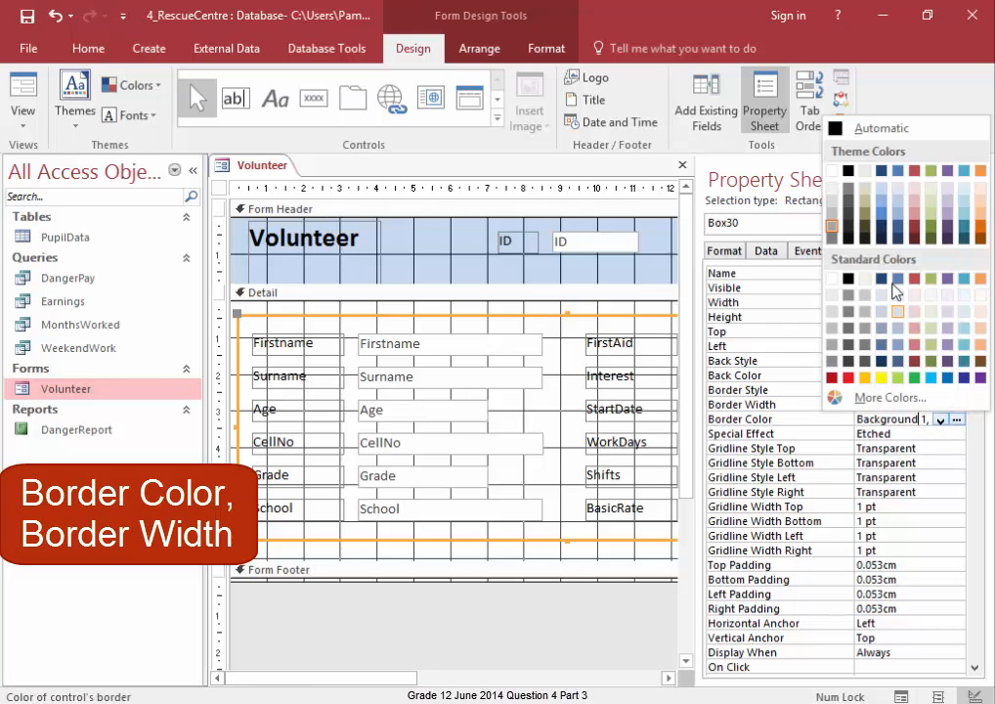
pyautogui.click(882, 220)
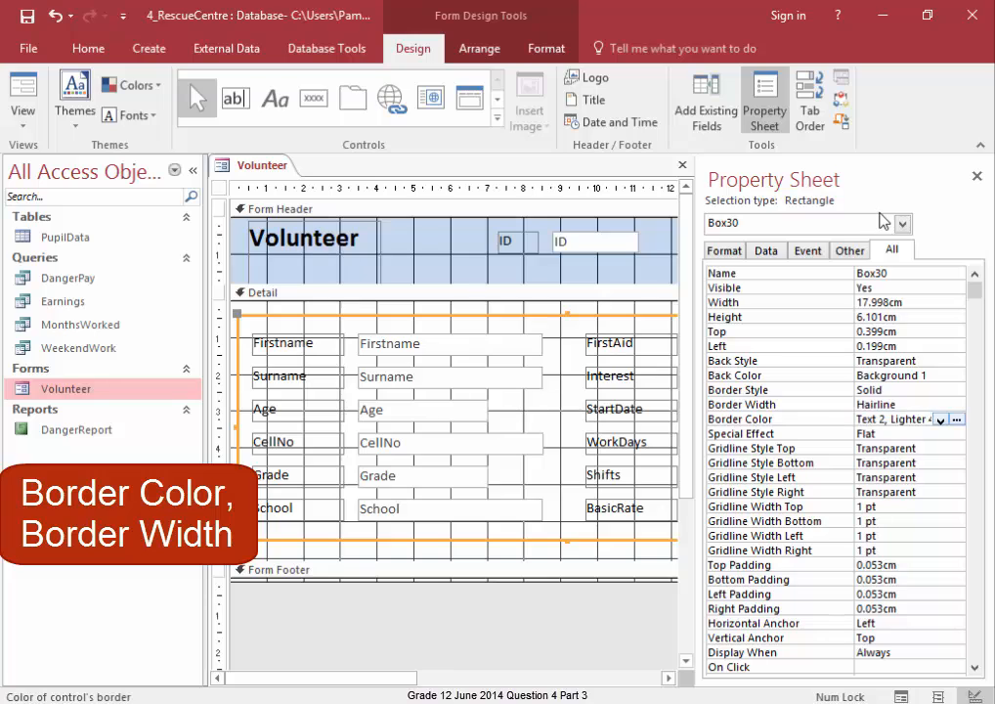
pyautogui.click(934, 405)
pyautogui.click(957, 405)
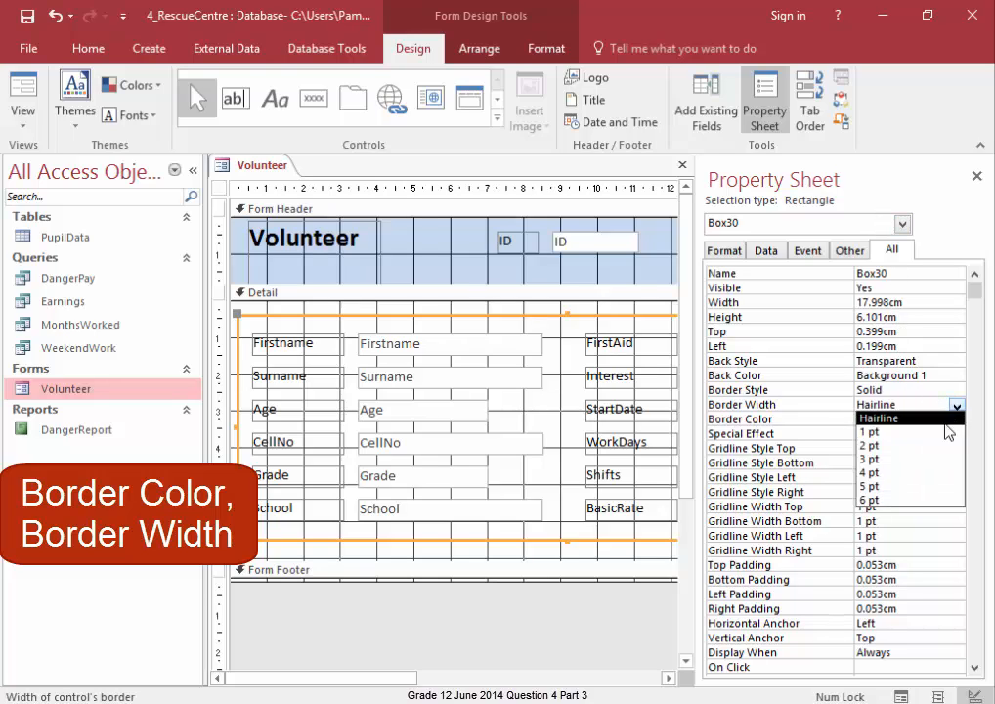
pyautogui.click(893, 476)
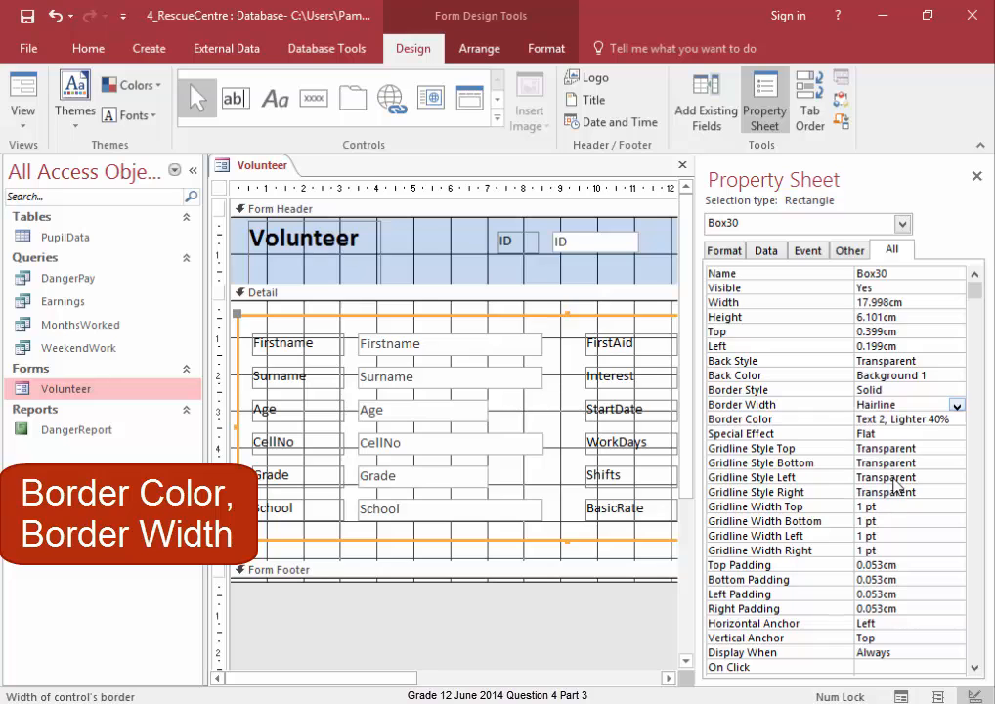
pyautogui.click(977, 178)
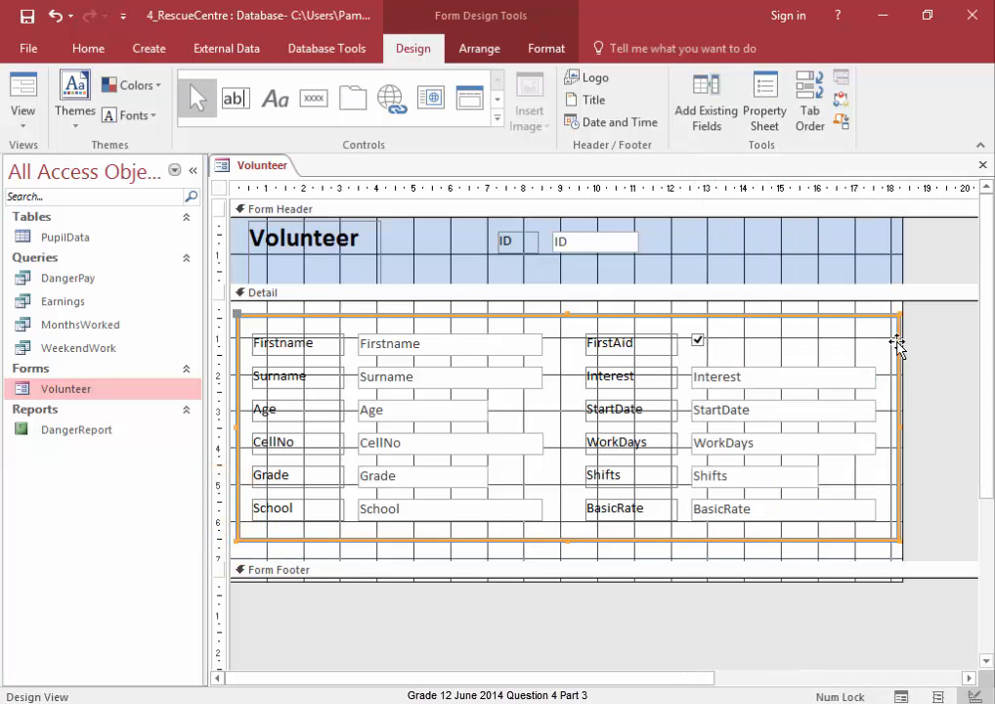
pyautogui.click(863, 252)
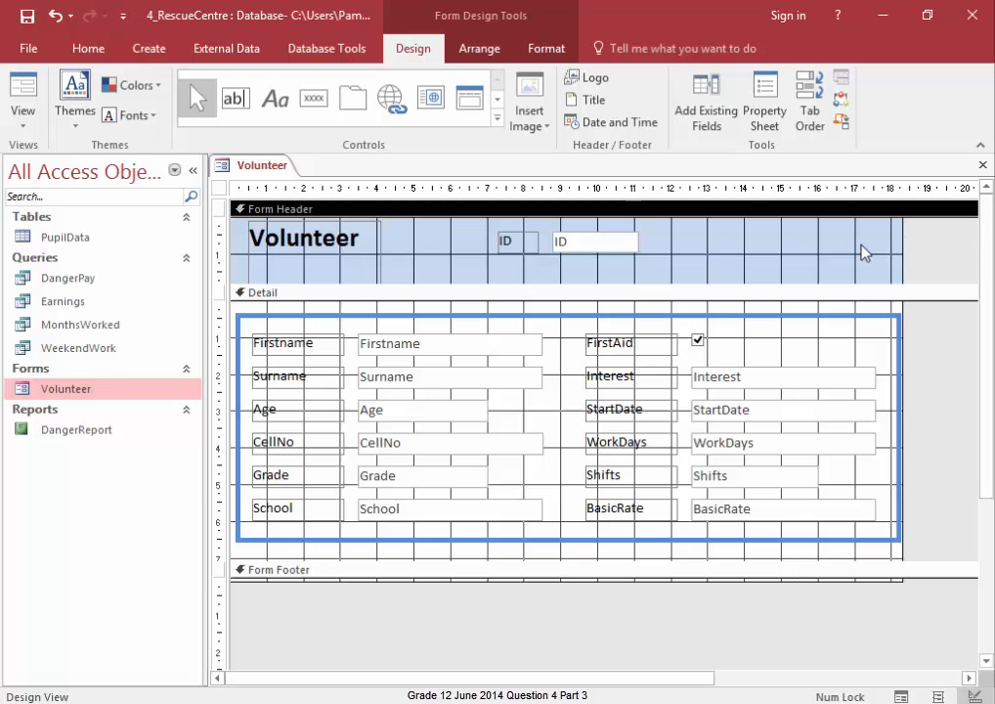
# - Delete the Interest text box control from the form
pyautogui.click(768, 380)
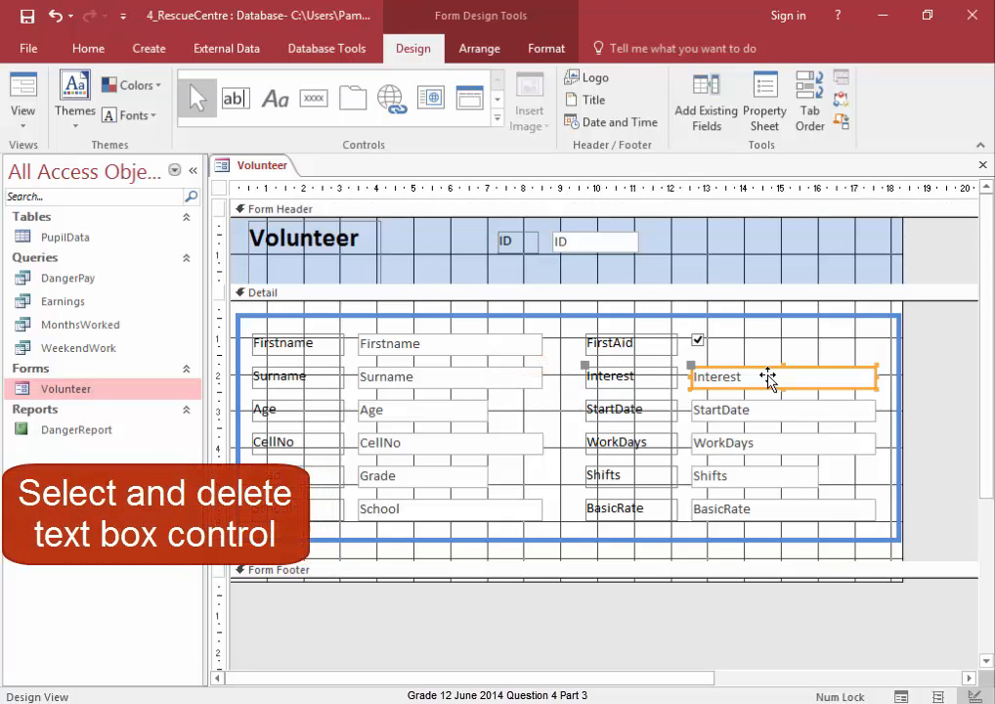
pyautogui.press('Delete')
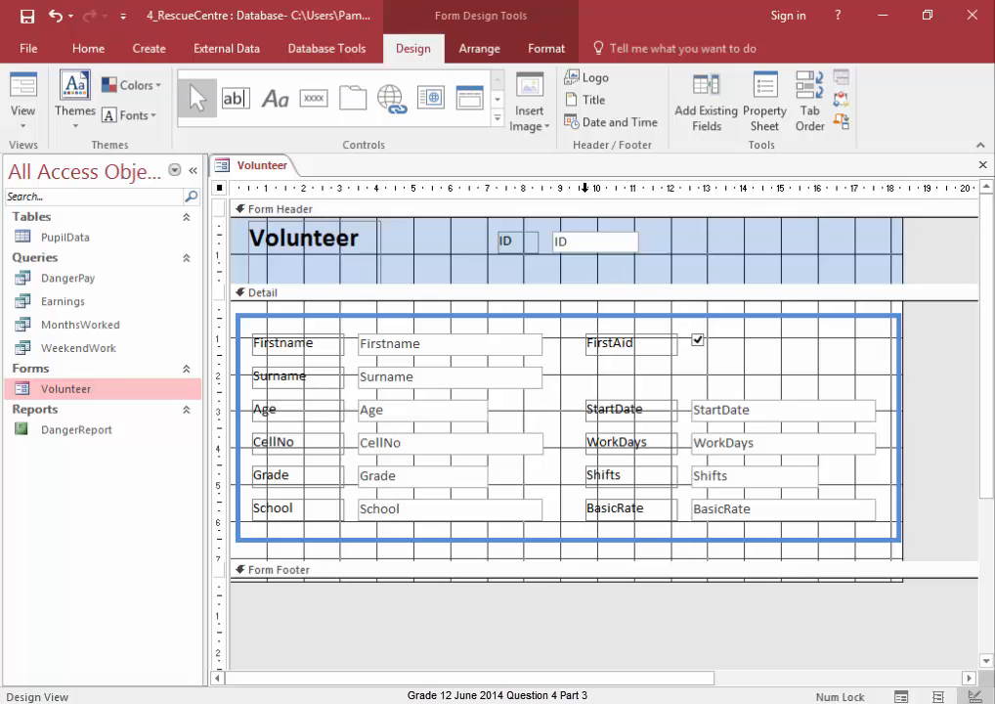
# - Draw a combo box about 5 cm wide in the Interest position and choose to type in its values
pyautogui.click(496, 119)
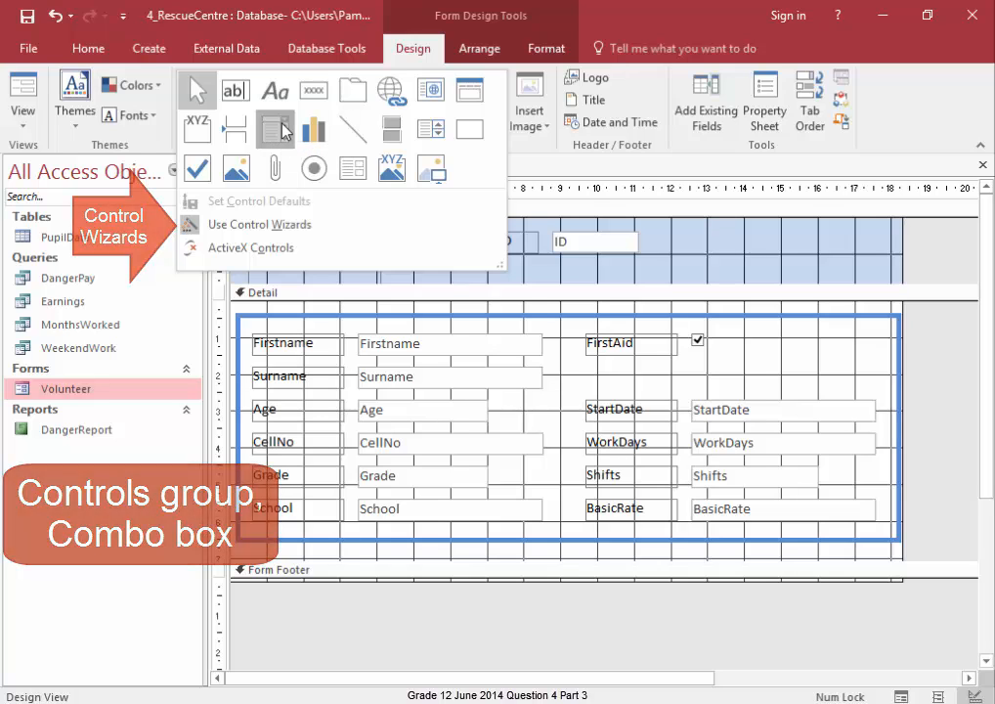
pyautogui.click(279, 128)
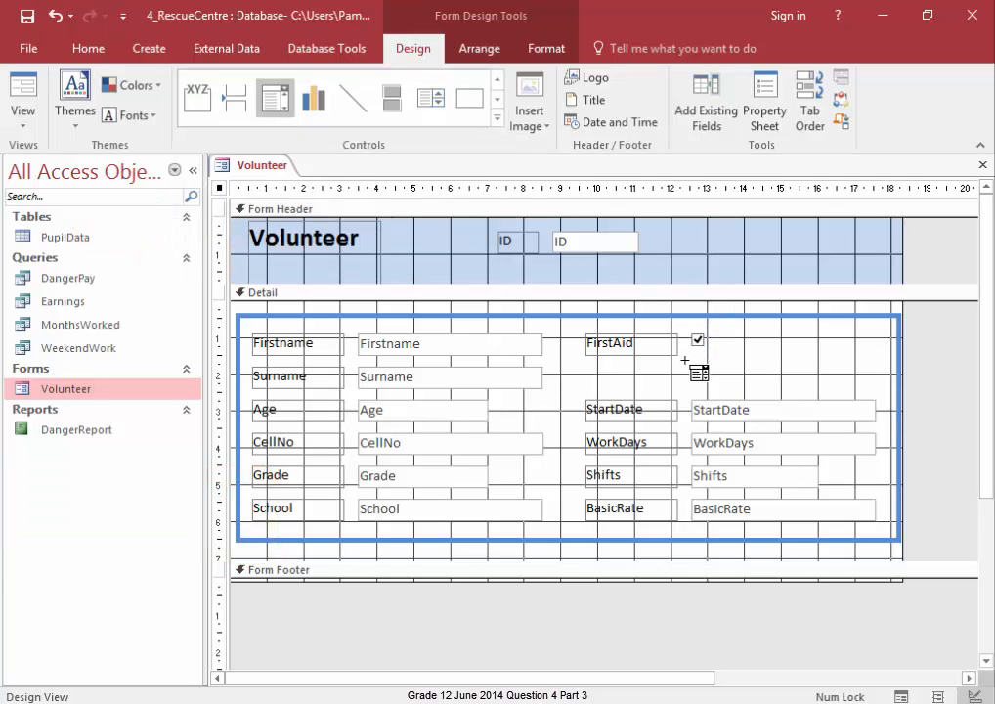
pyautogui.moveTo(685, 364); pyautogui.dragTo(880, 385)
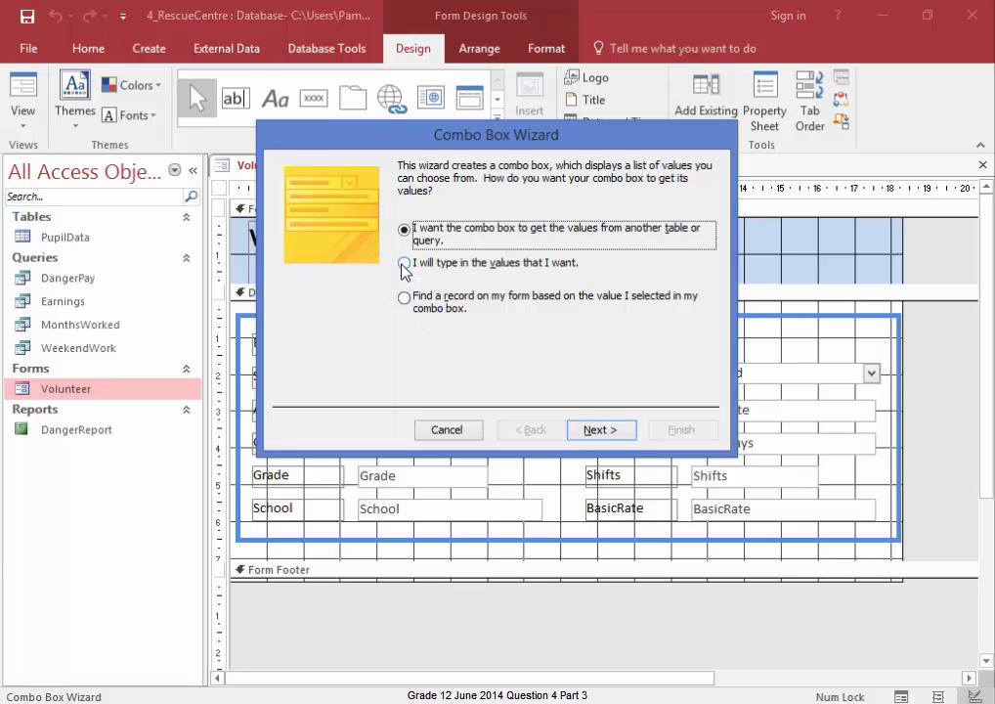
pyautogui.click(403, 264)
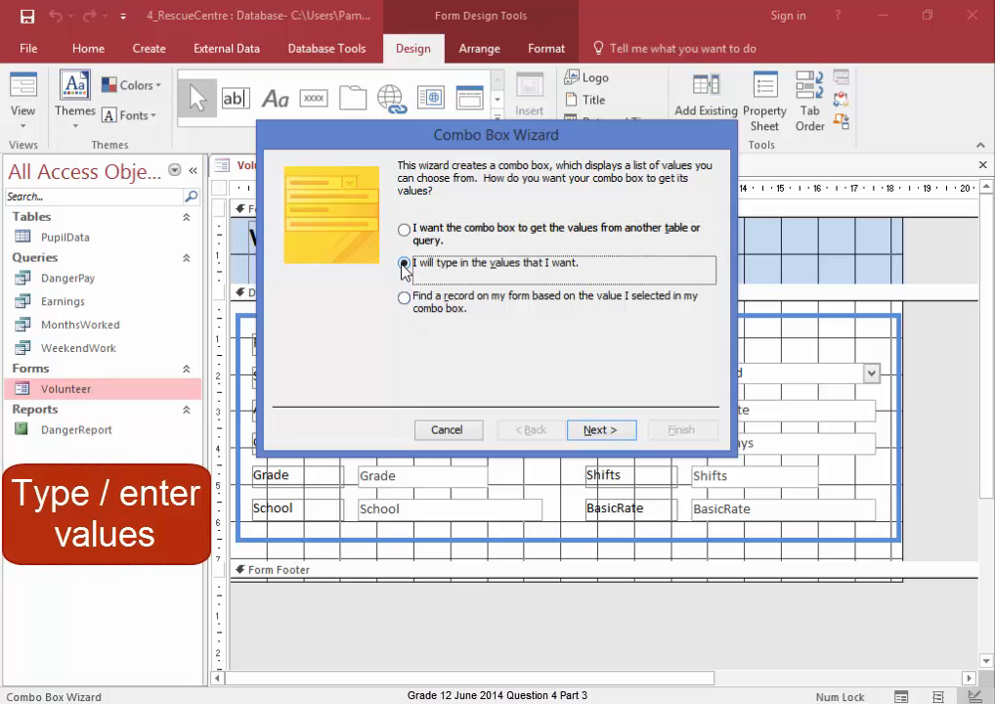
pyautogui.click(600, 432)
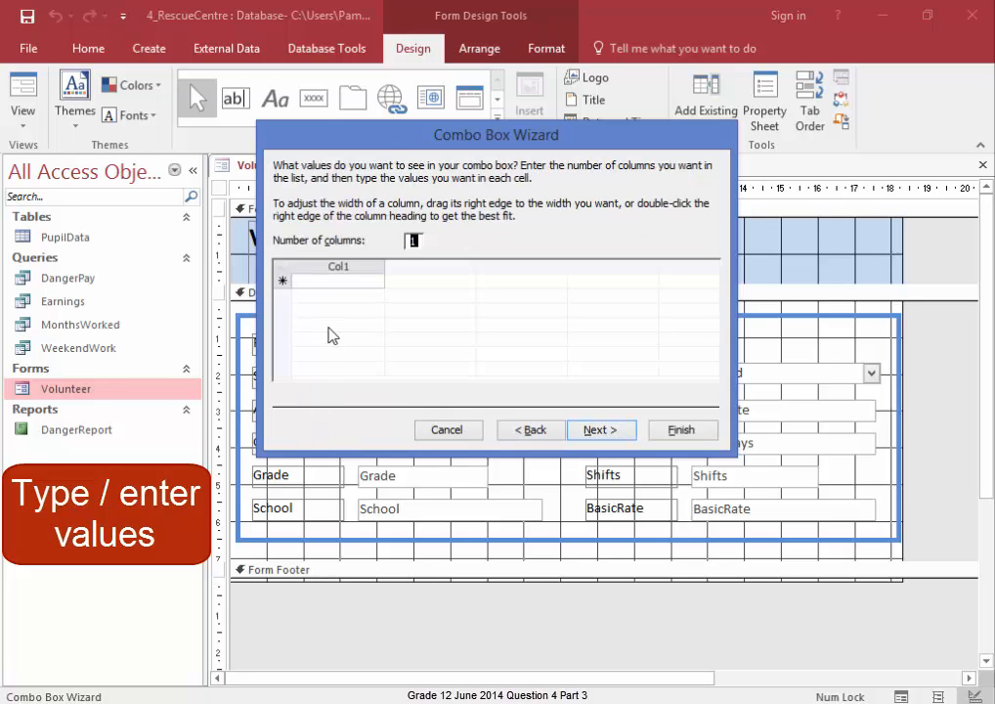
# - Enter the combo box values Reptiles, Domestic, Farmyard, Wild and Birds in one column
pyautogui.click(328, 285)
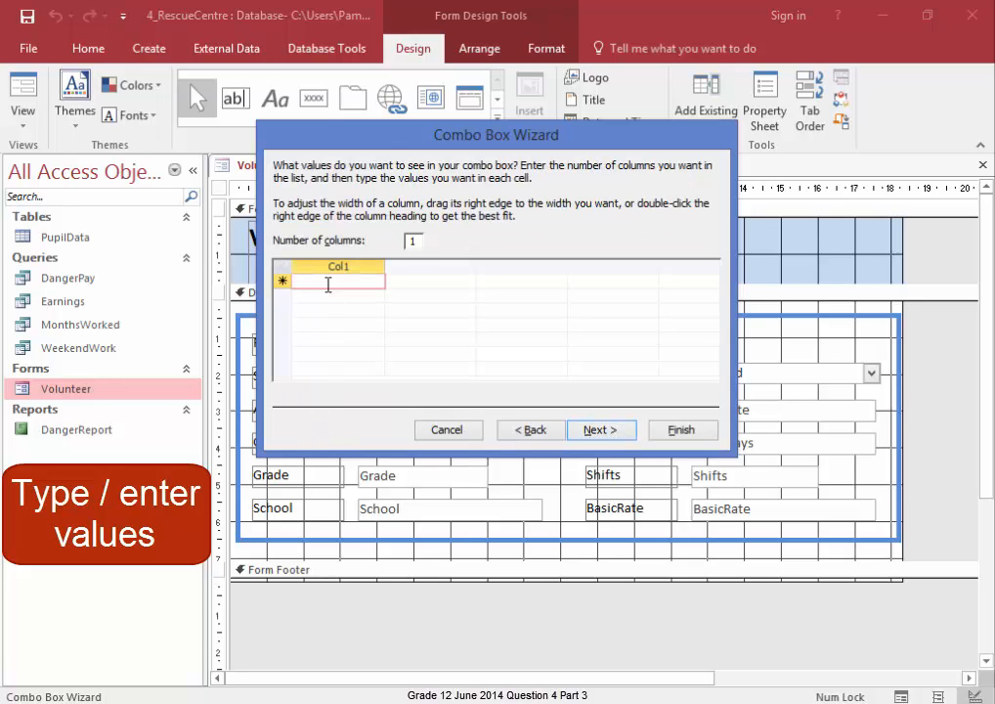
pyautogui.write('Reptiles')
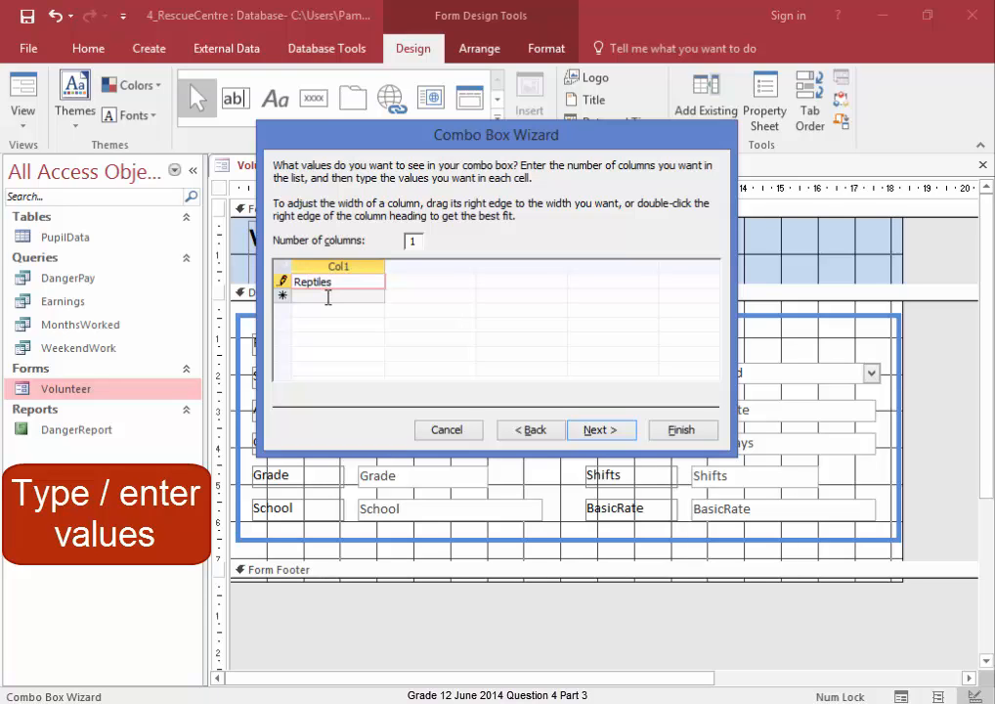
pyautogui.click(329, 296)
pyautogui.write('Domestic')
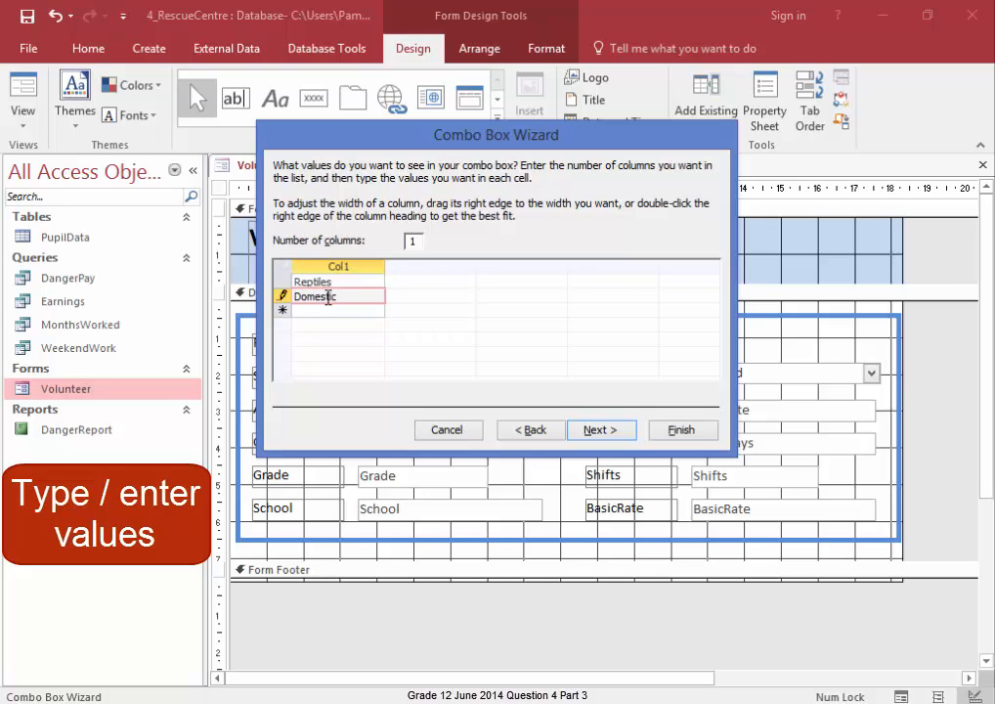
pyautogui.click(328, 311)
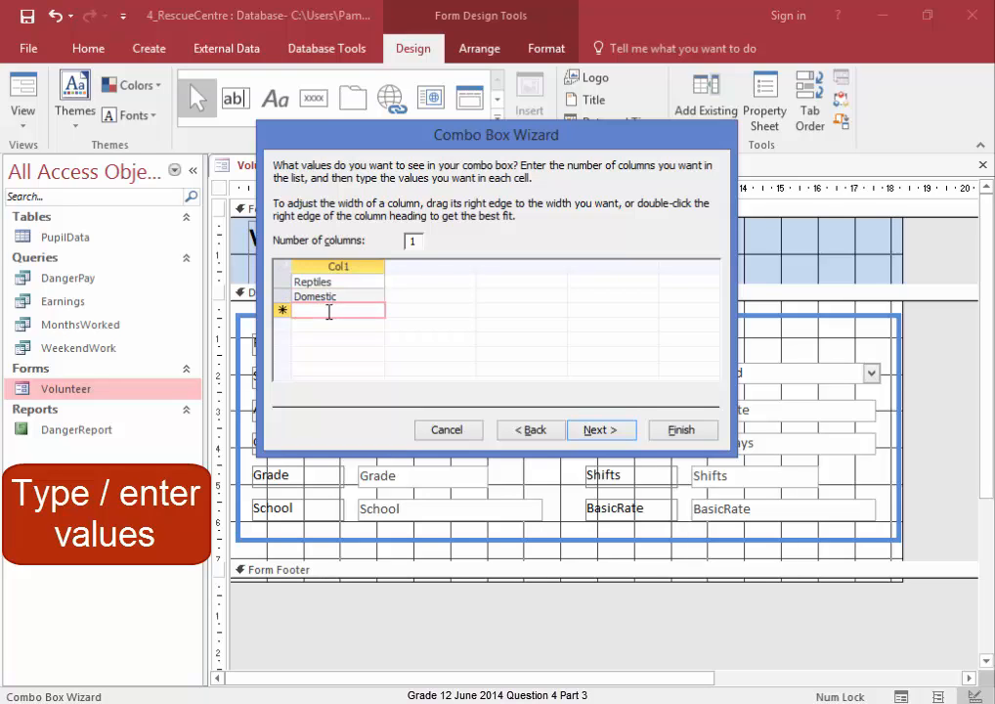
pyautogui.write('Farmyard')
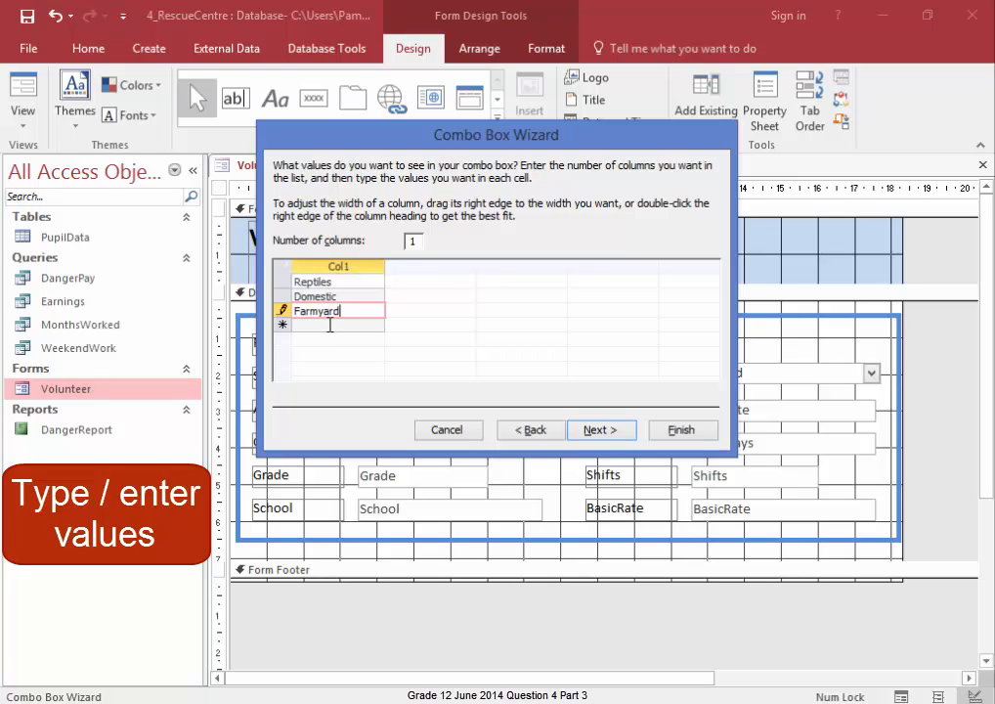
pyautogui.click(331, 326)
pyautogui.write('Wild')
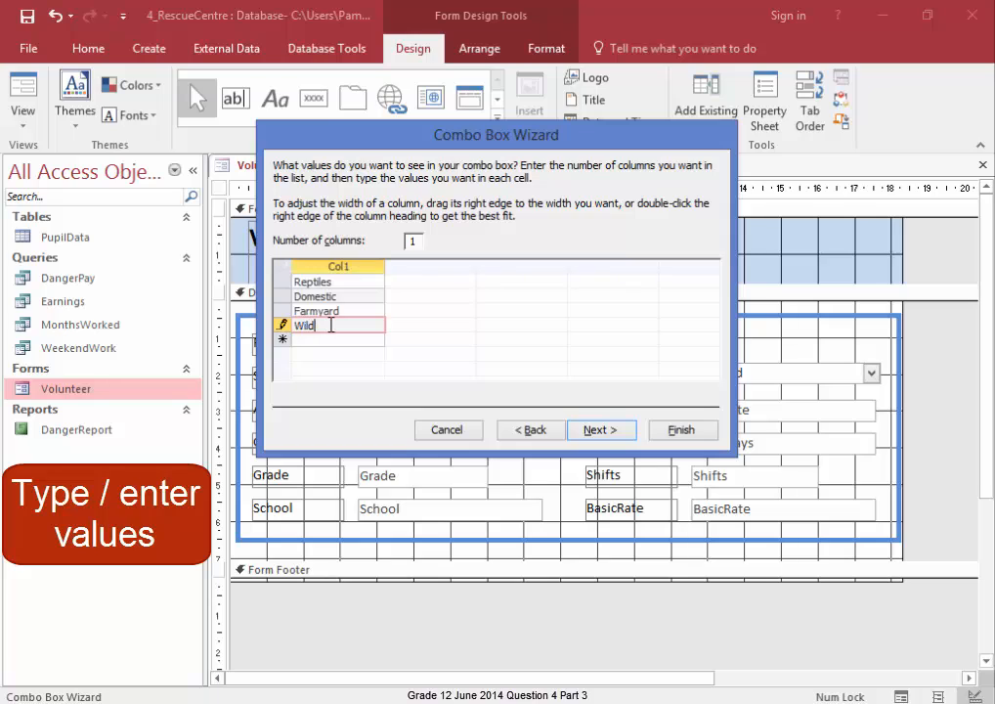
pyautogui.click(323, 341)
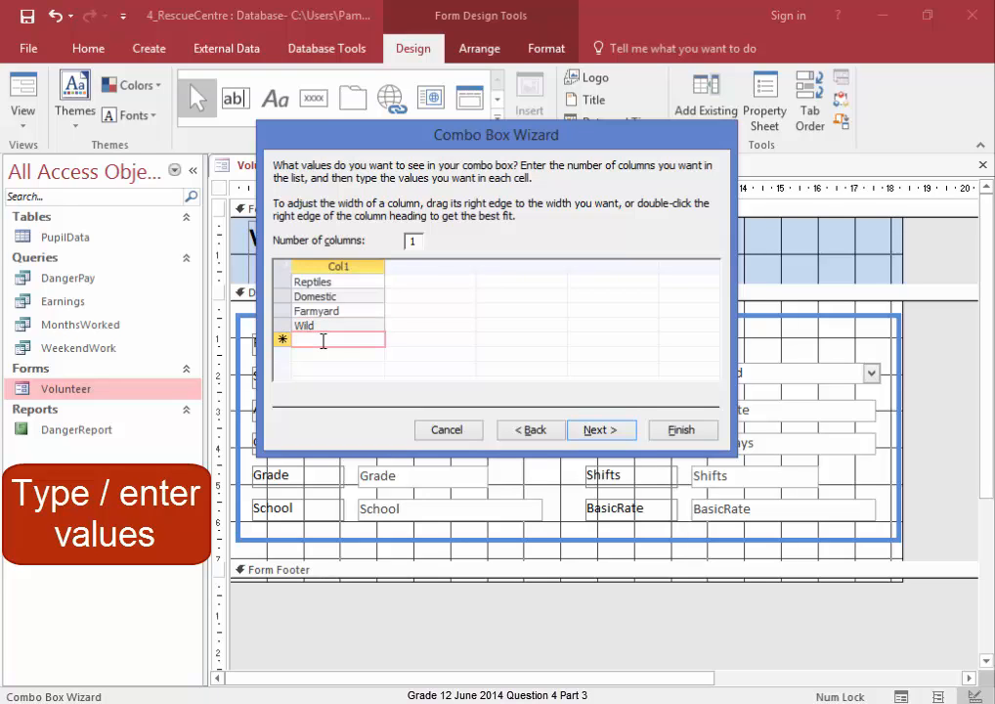
pyautogui.write('Birds')
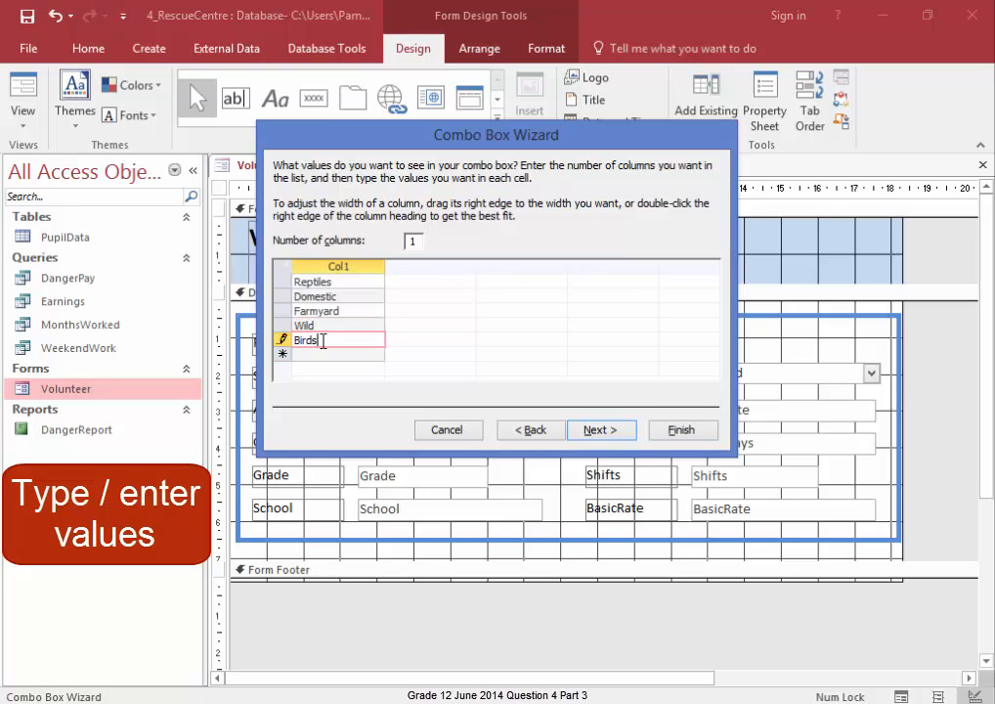
pyautogui.click(601, 432)
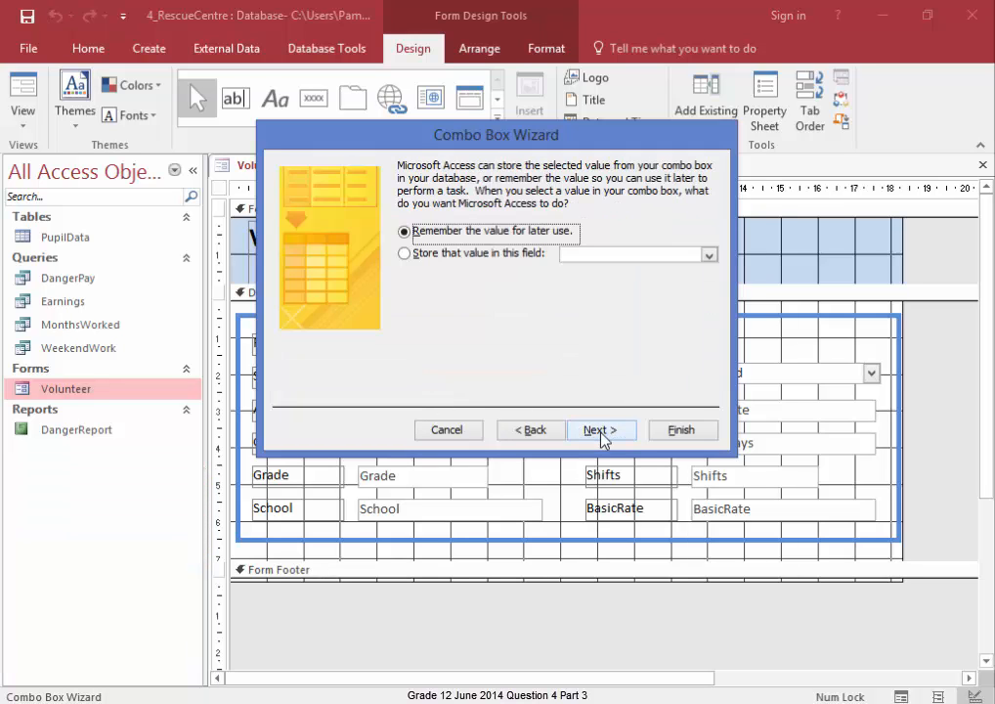
# - Store the selected value in the Interest field, label the combo box Interest and finish the wizard
pyautogui.click(438, 258)
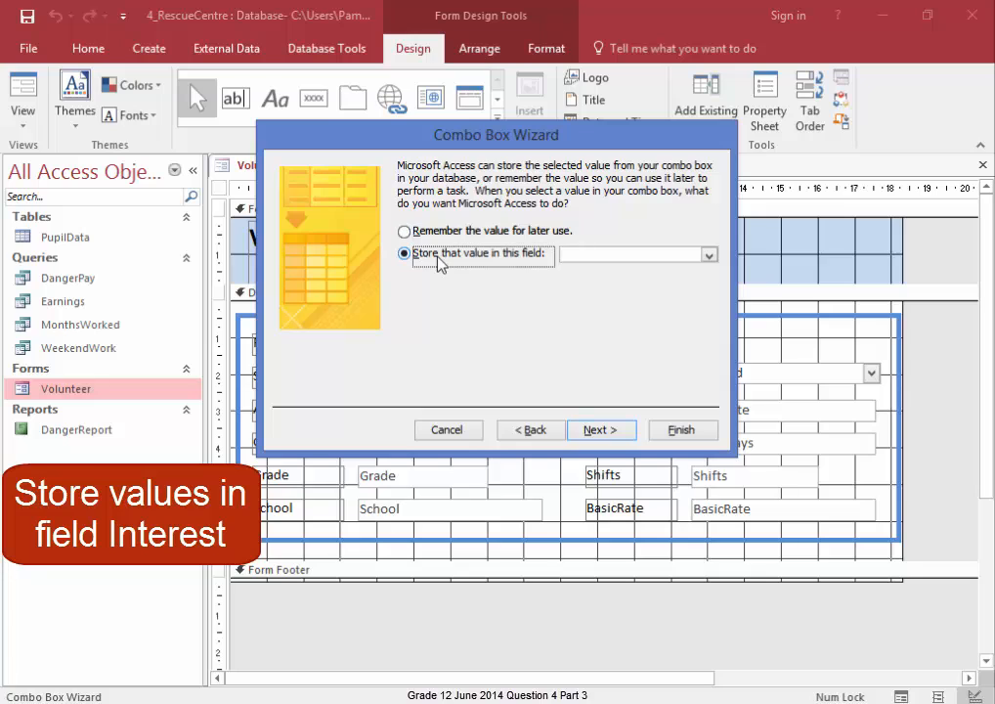
pyautogui.click(709, 255)
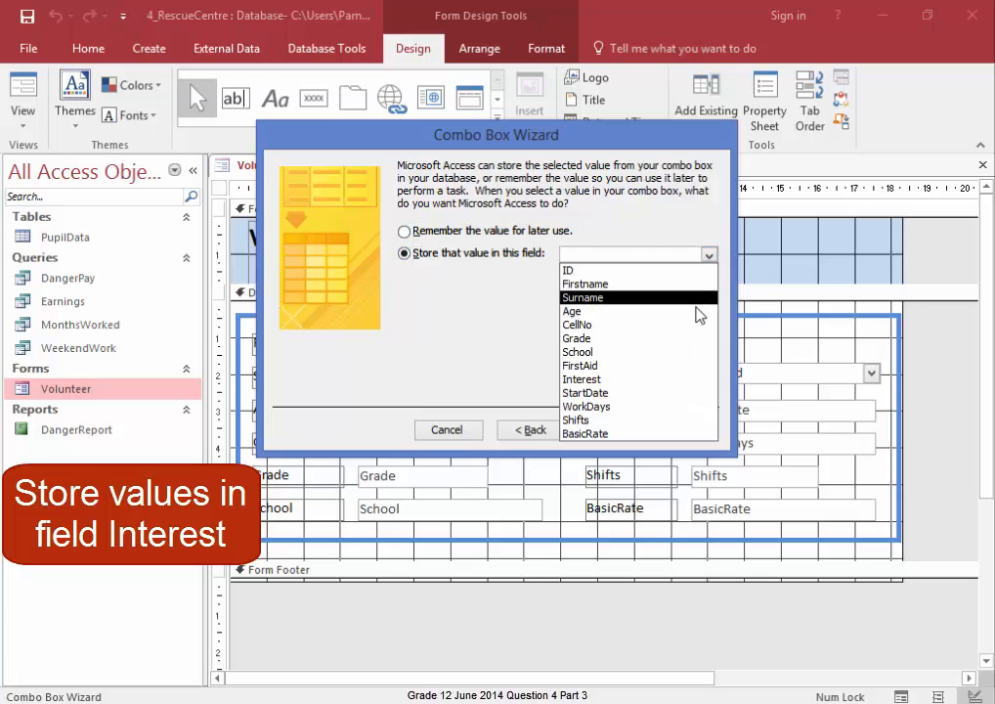
pyautogui.click(695, 379)
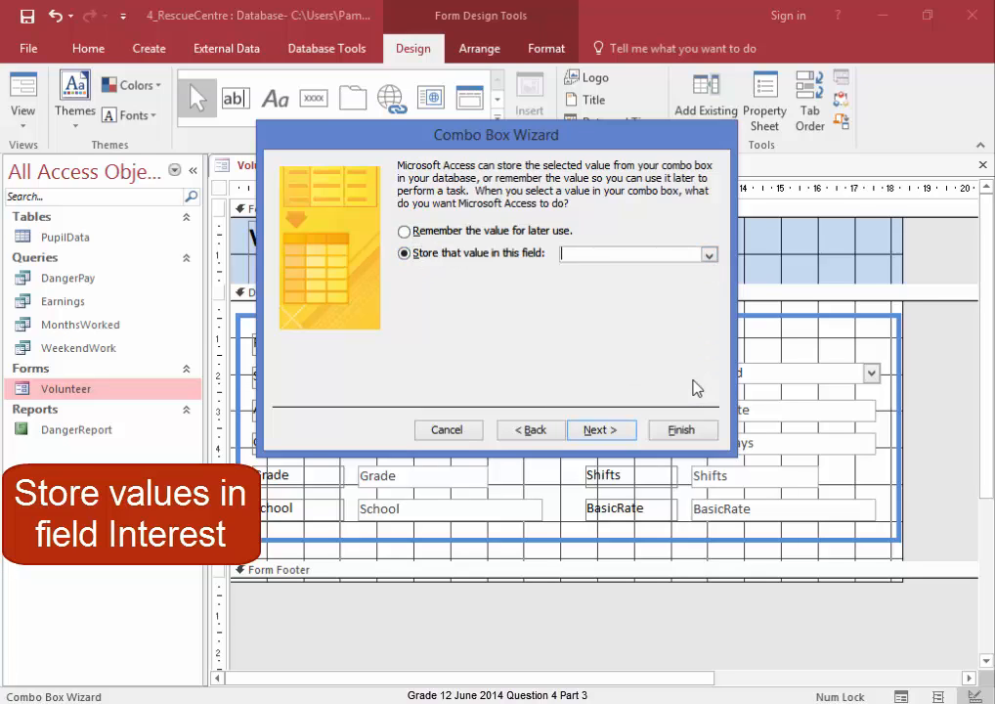
pyautogui.click(600, 430)
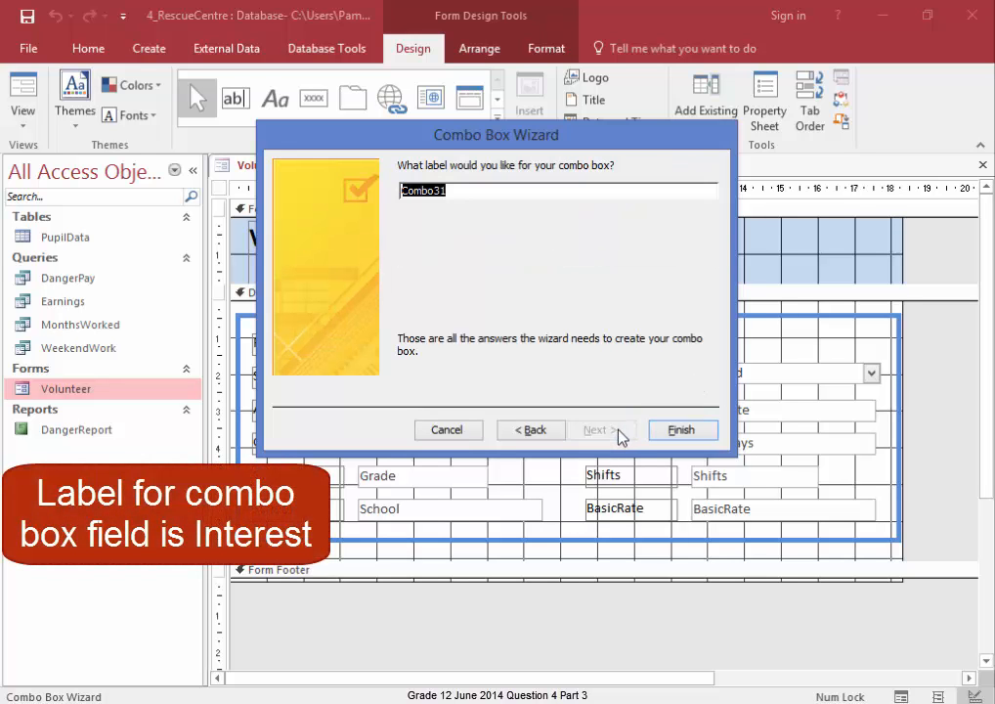
pyautogui.write('Interest')
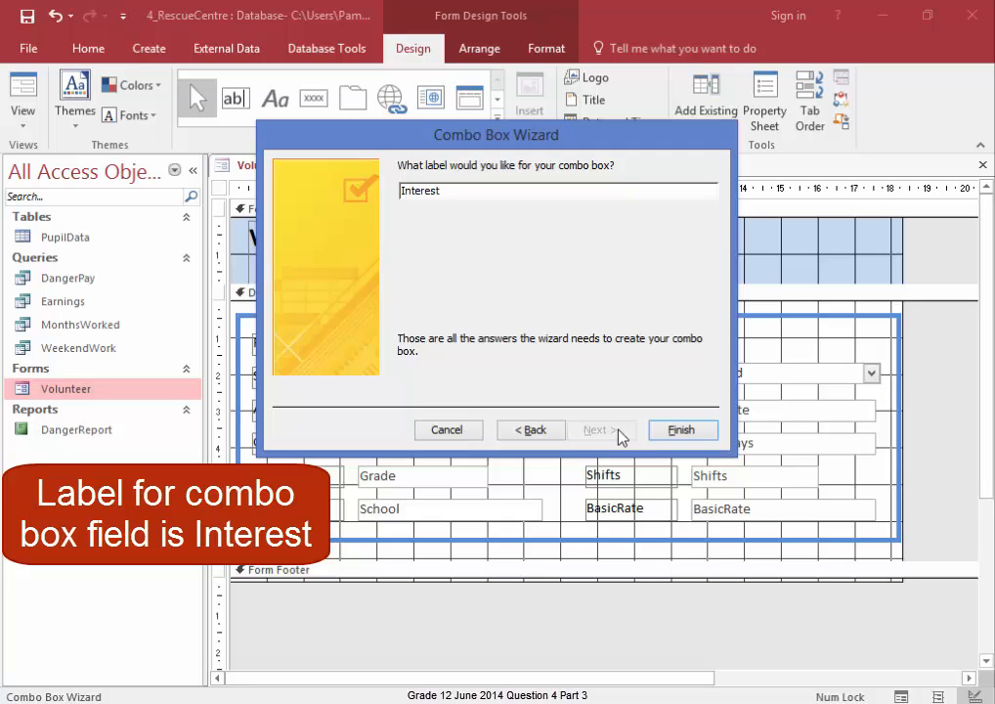
pyautogui.click(682, 431)
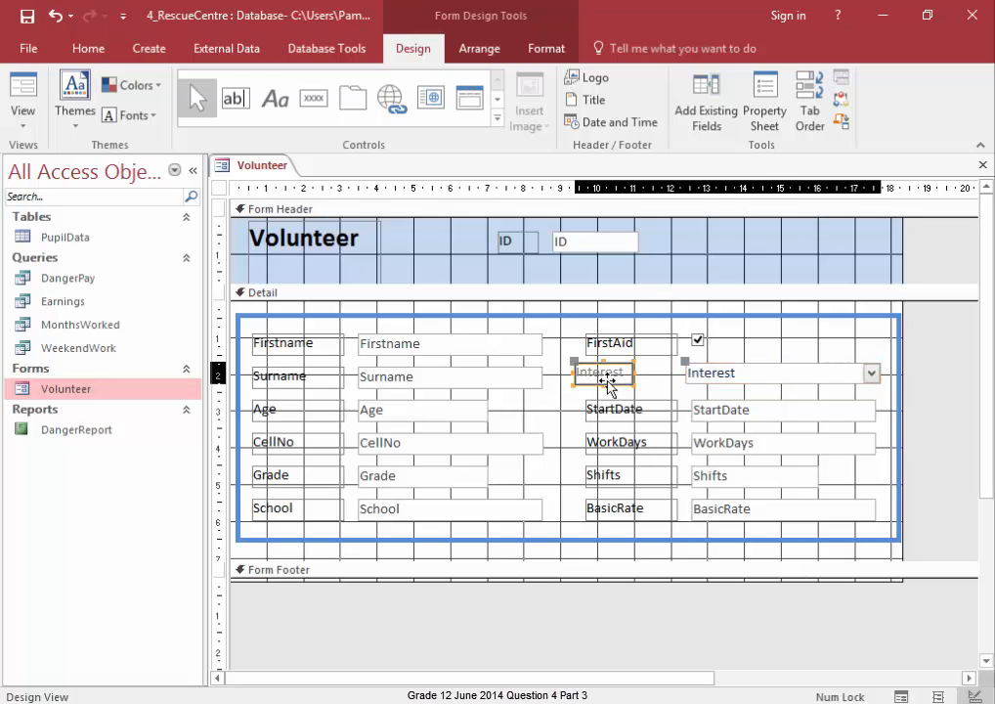
# - Move the Interest label slightly right so it lines up beside the new combo box
pyautogui.moveTo(604, 384); pyautogui.dragTo(620, 384)
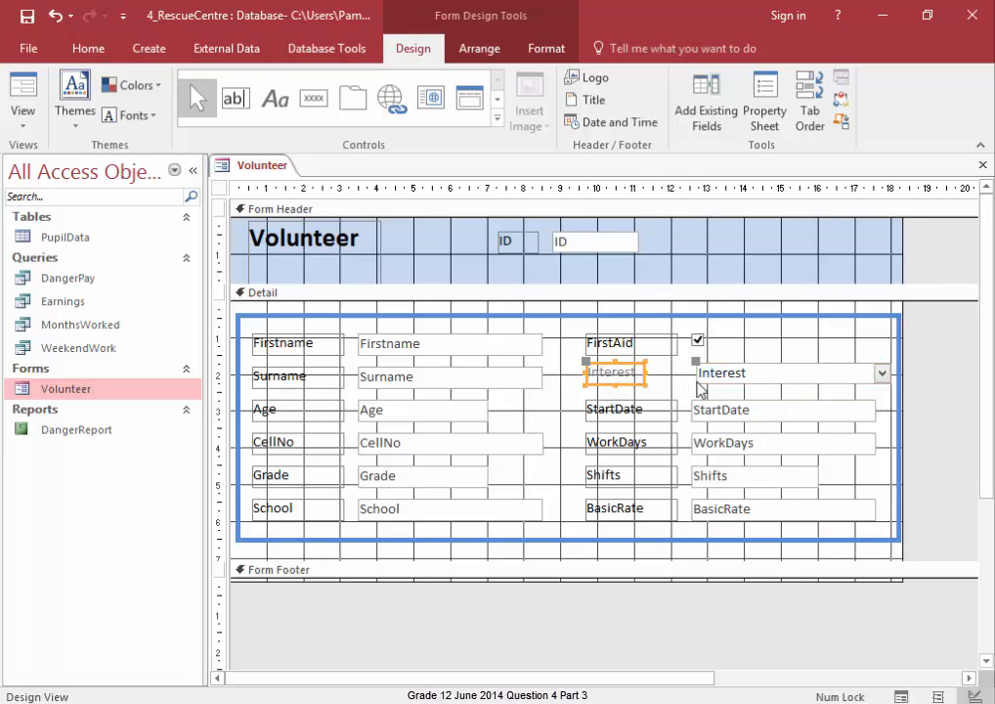
pyautogui.click(695, 374)
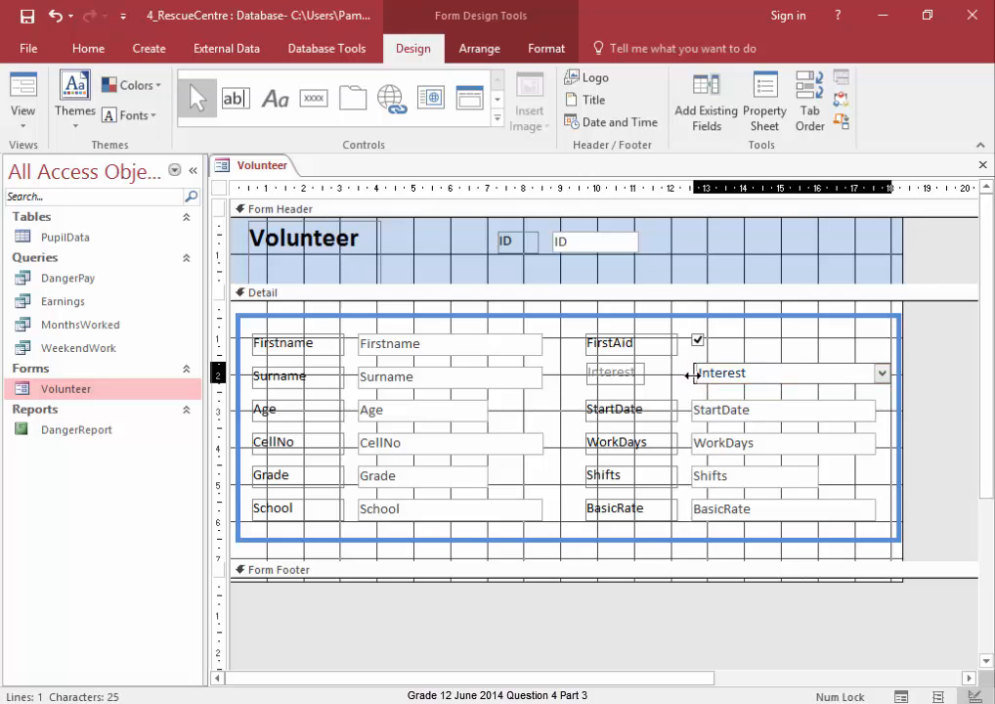
pyautogui.click(935, 400)
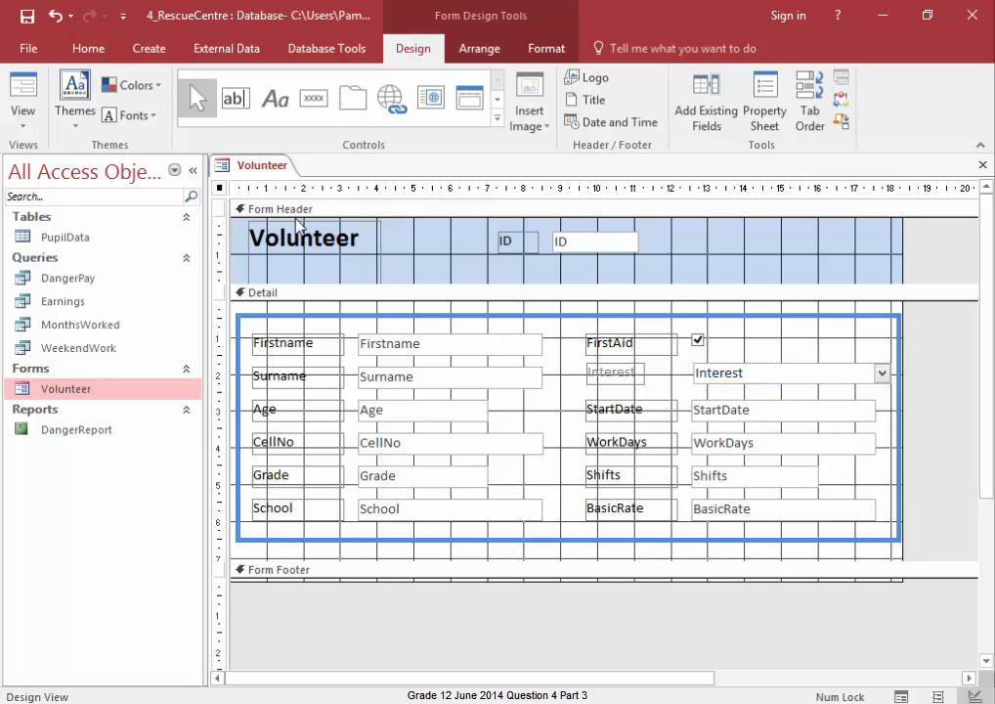
# - Save the form, switch to Form View and open the Interest combo box list to check its values
pyautogui.click(262, 168)
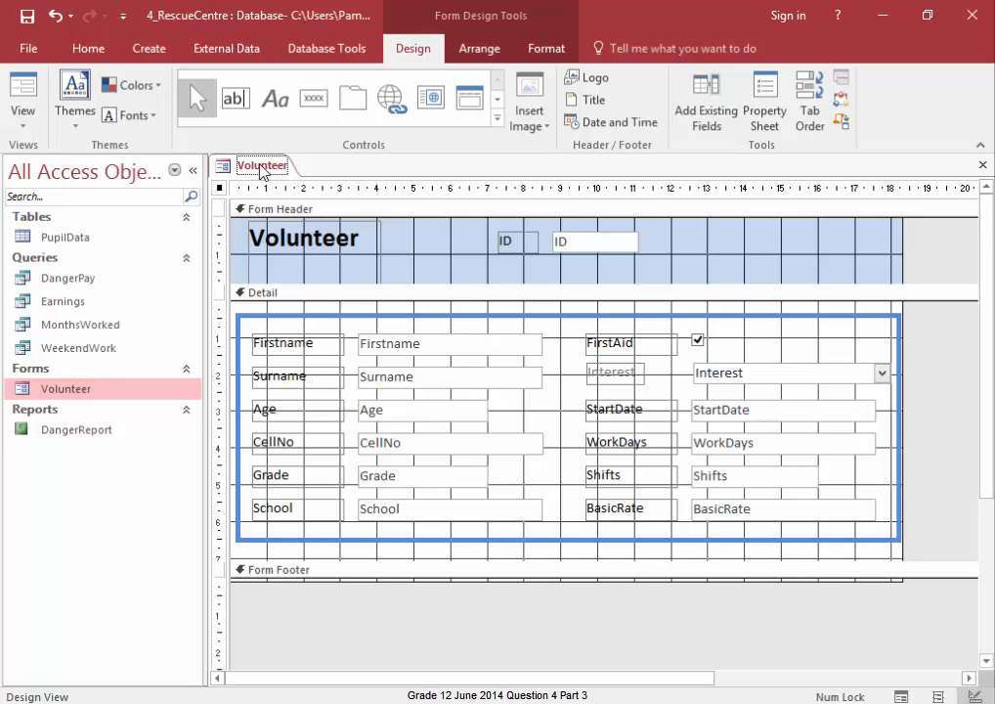
pyautogui.rightClick(262, 171)
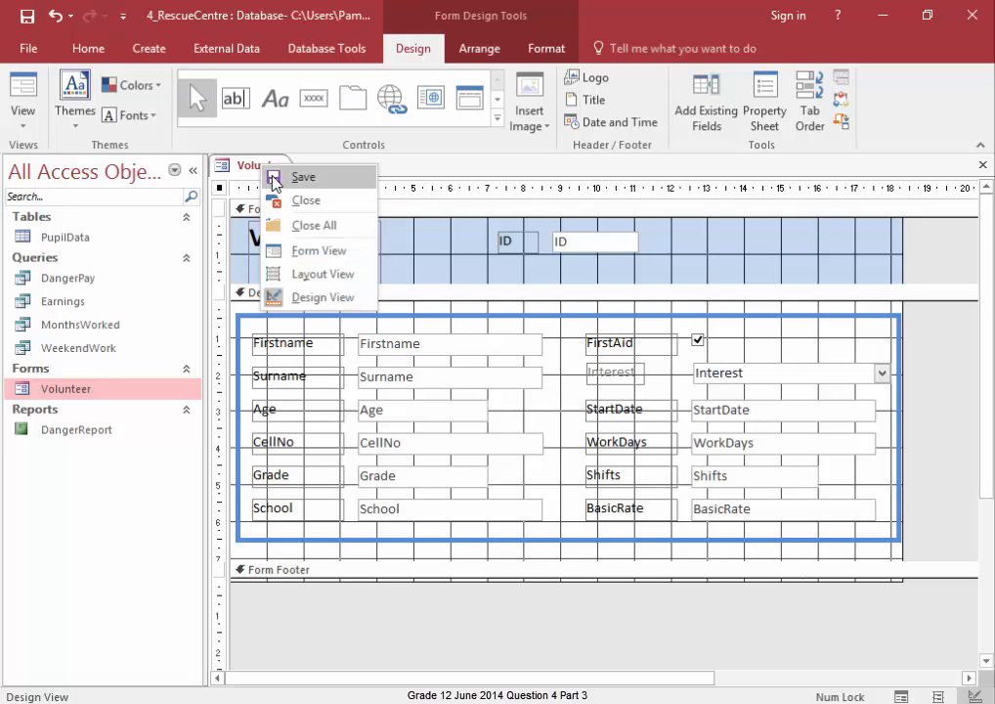
pyautogui.click(272, 178)
pyautogui.rightClick(257, 169)
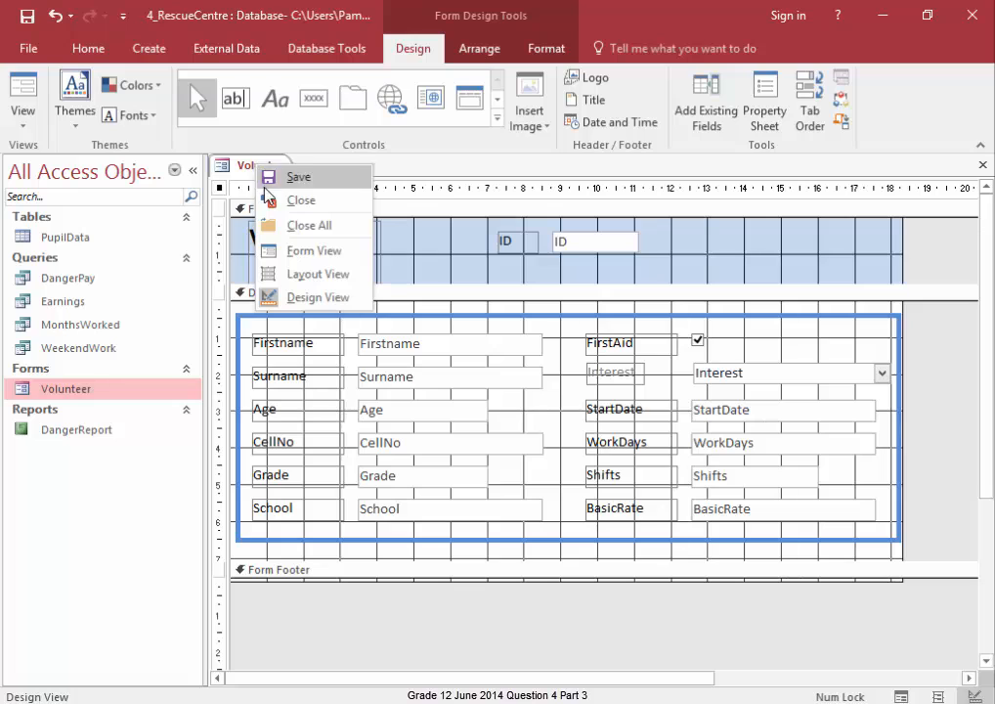
pyautogui.click(280, 251)
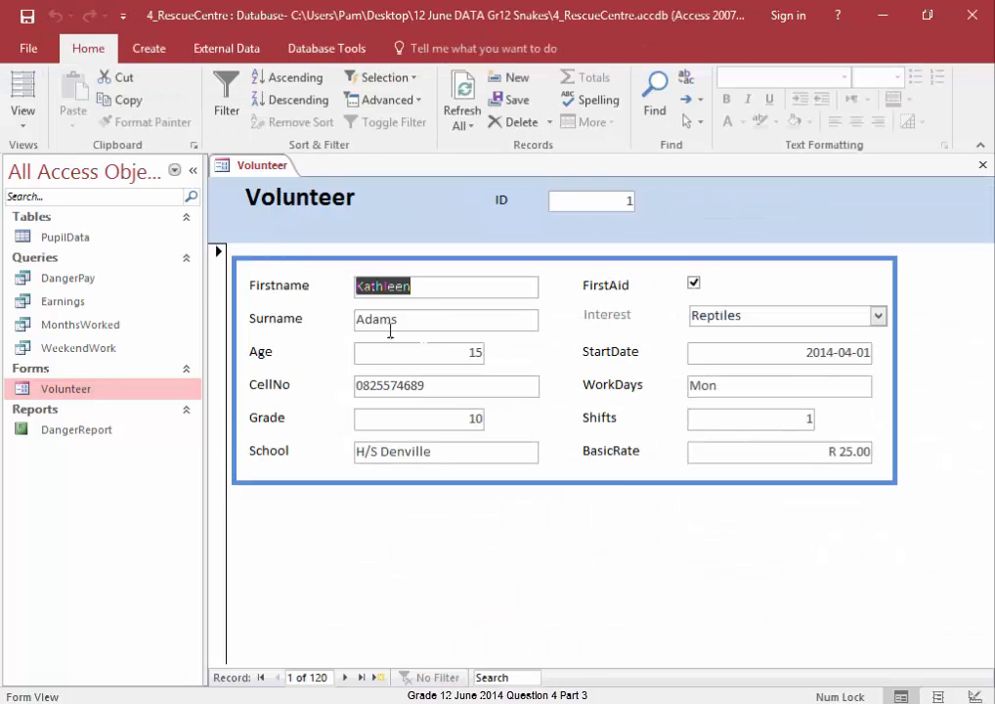
pyautogui.click(878, 316)
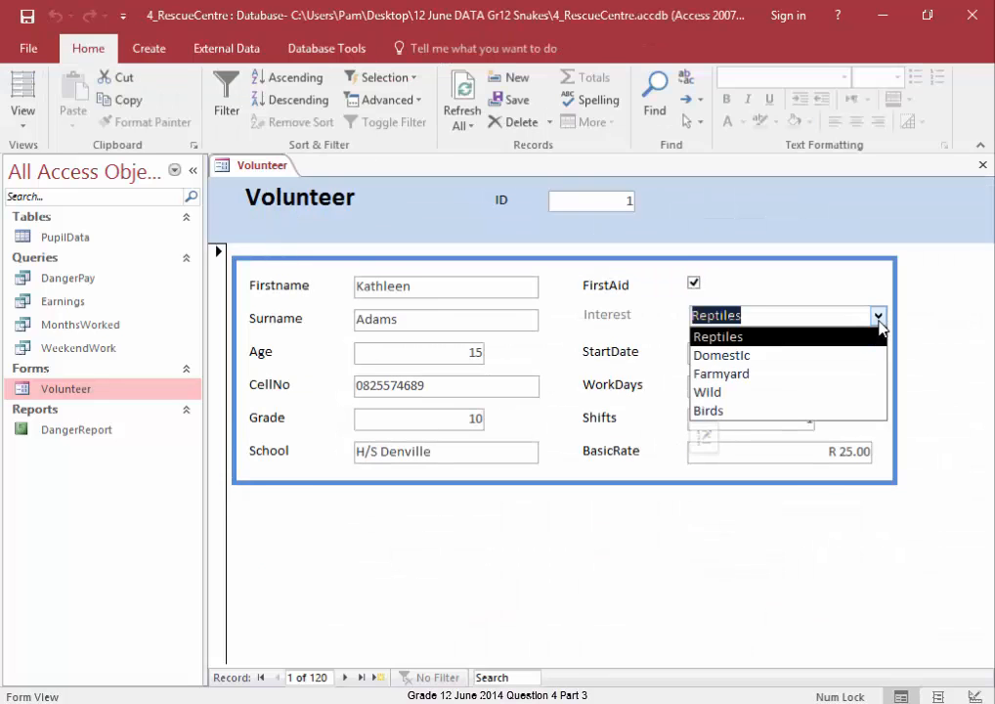
pyautogui.click(608, 340)
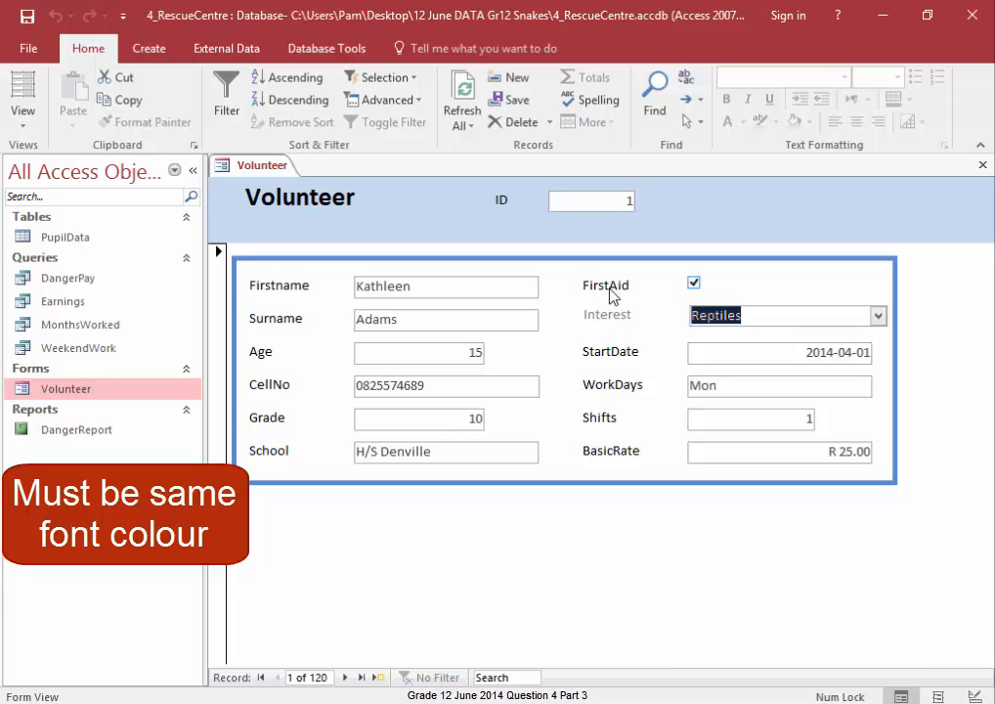
# - Return to Design View and set the Interest label's font colour to Automatic to match the other labels
pyautogui.click(234, 169)
pyautogui.rightClick(248, 171)
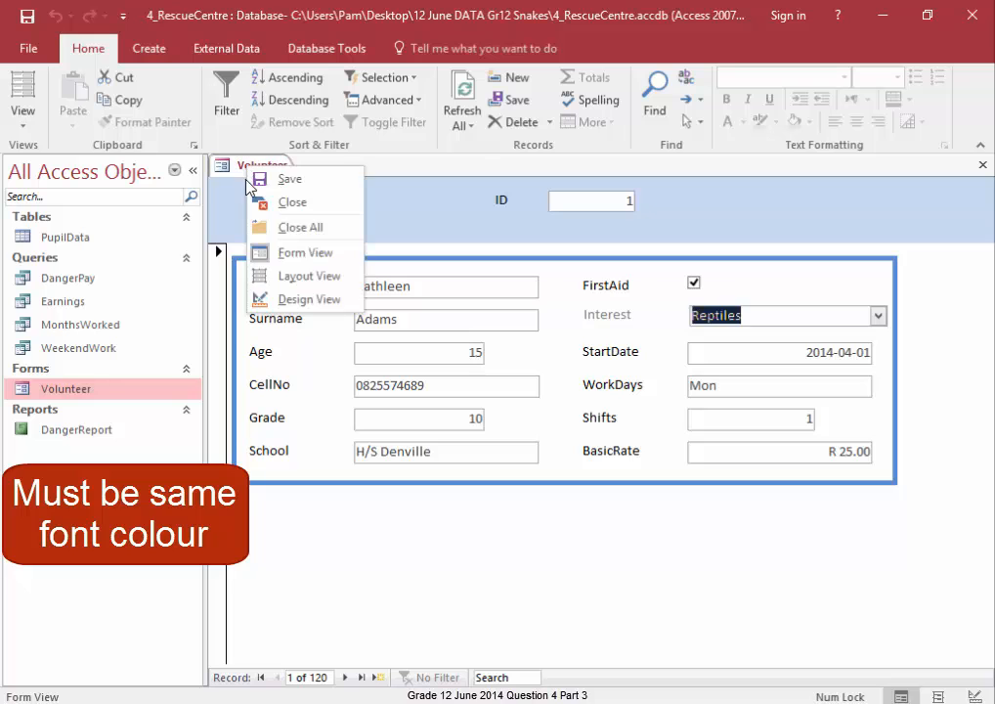
pyautogui.click(294, 299)
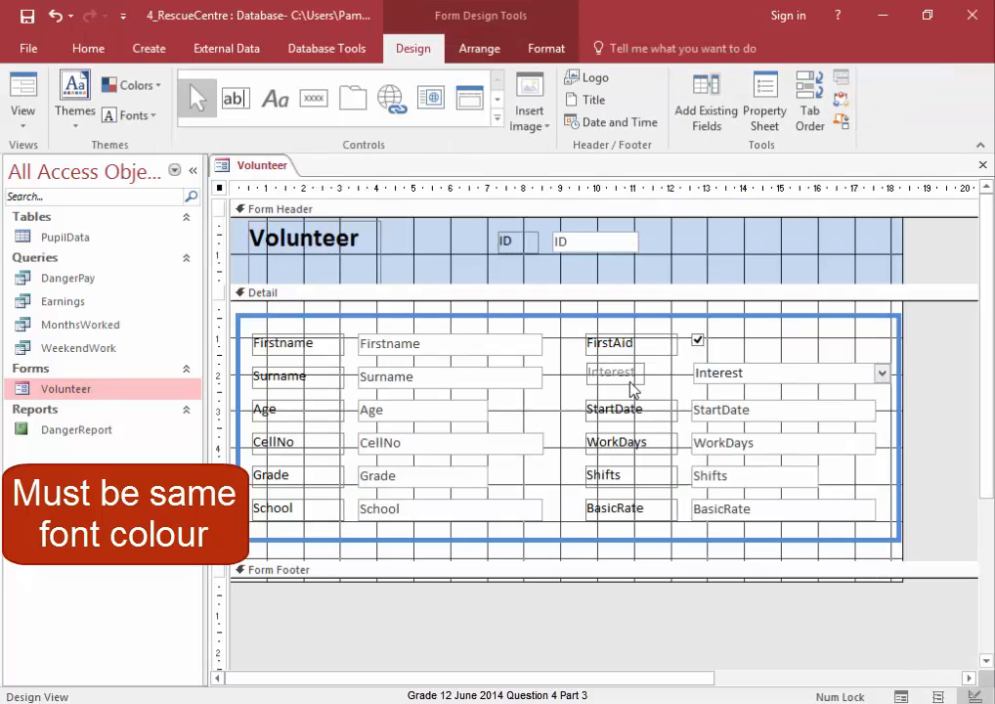
pyautogui.click(632, 386)
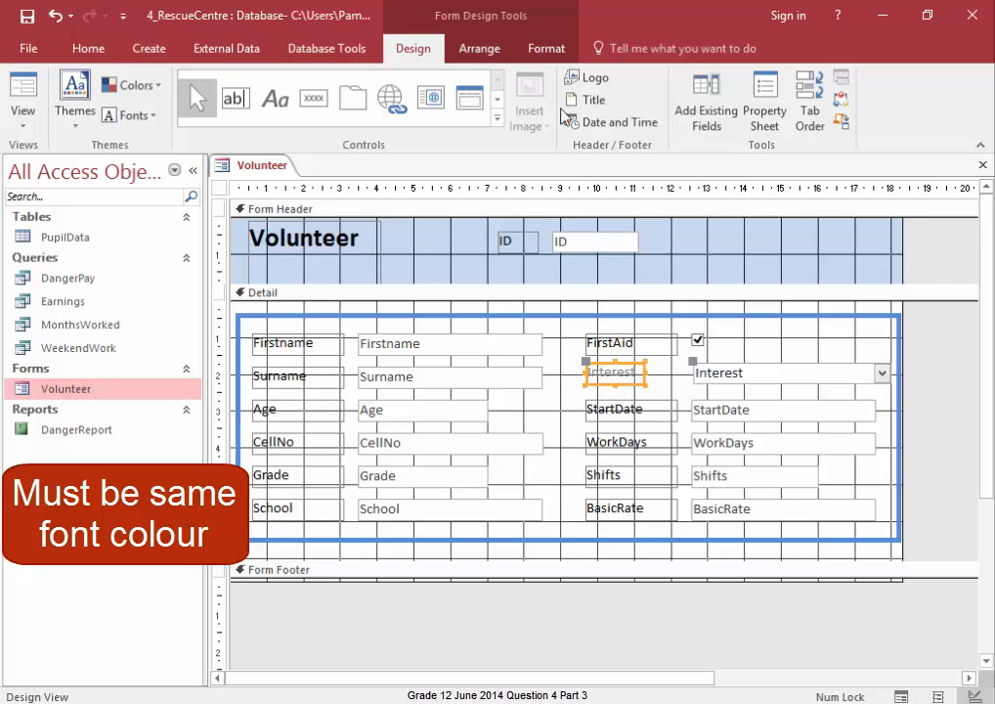
pyautogui.click(544, 50)
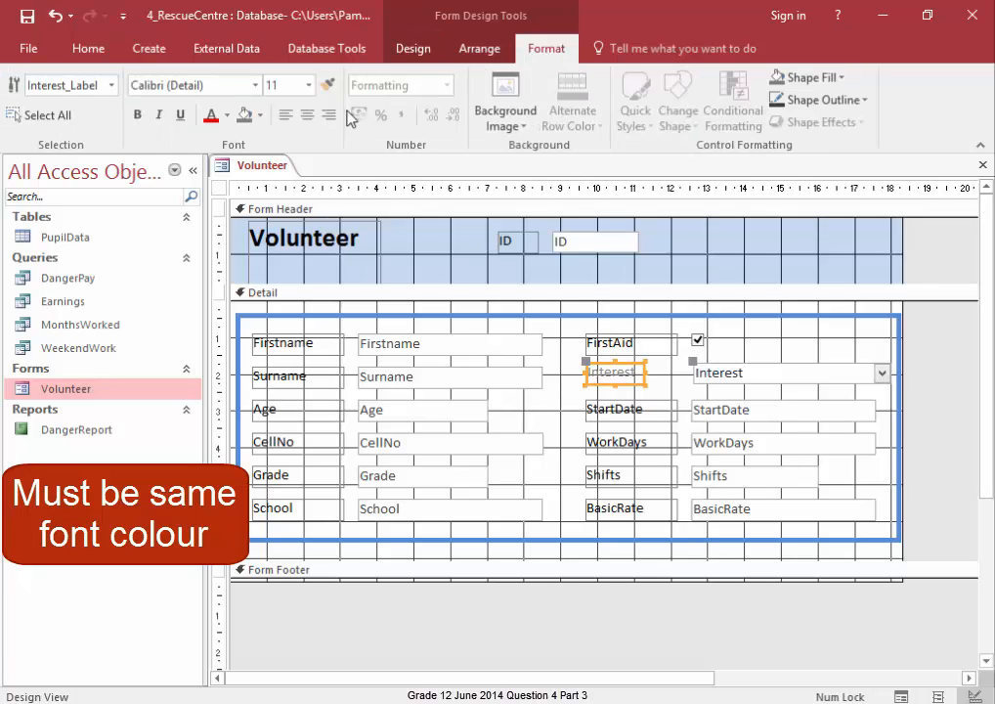
pyautogui.click(227, 122)
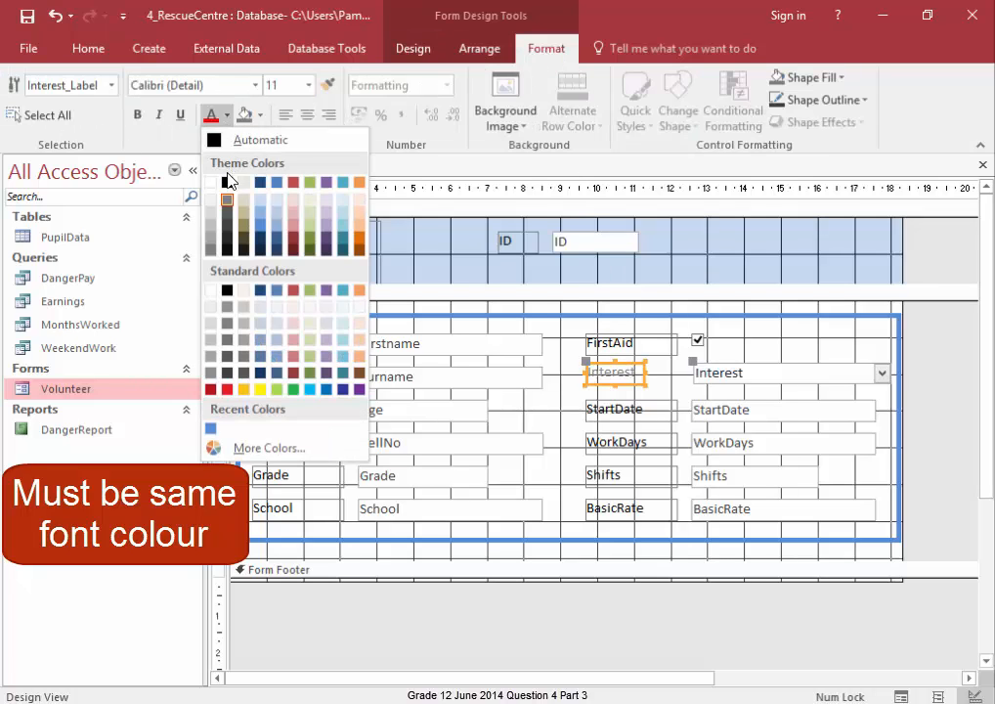
pyautogui.click(239, 139)
pyautogui.click(925, 399)
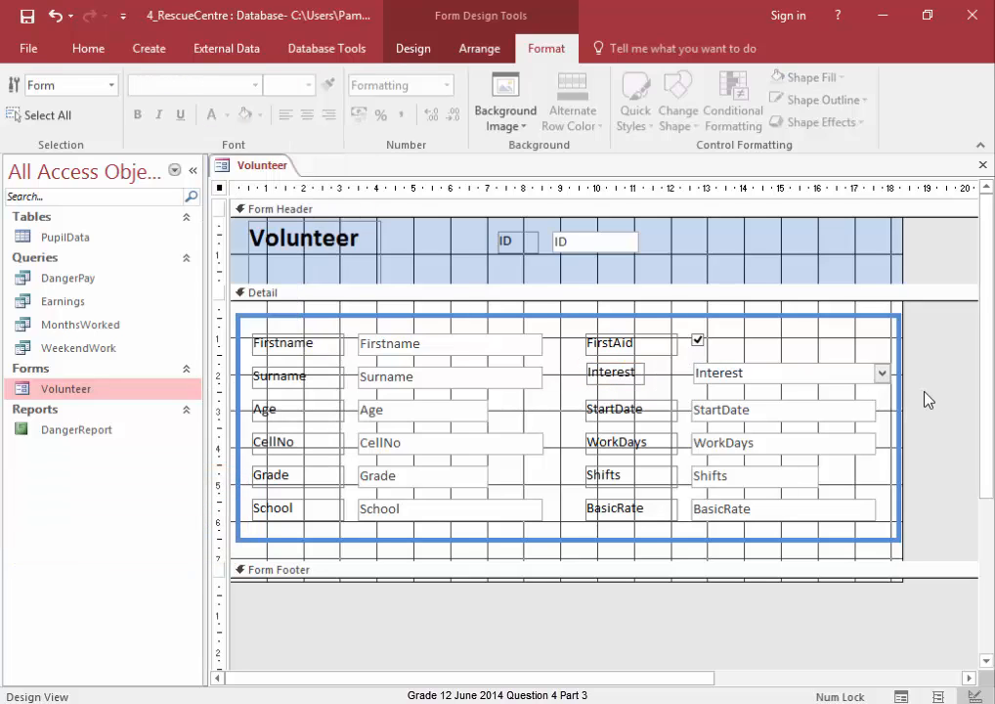
# - Switch the form to Form View to check the Interest label's colour
pyautogui.rightClick(226, 170)
pyautogui.click(227, 169)
pyautogui.rightClick(231, 168)
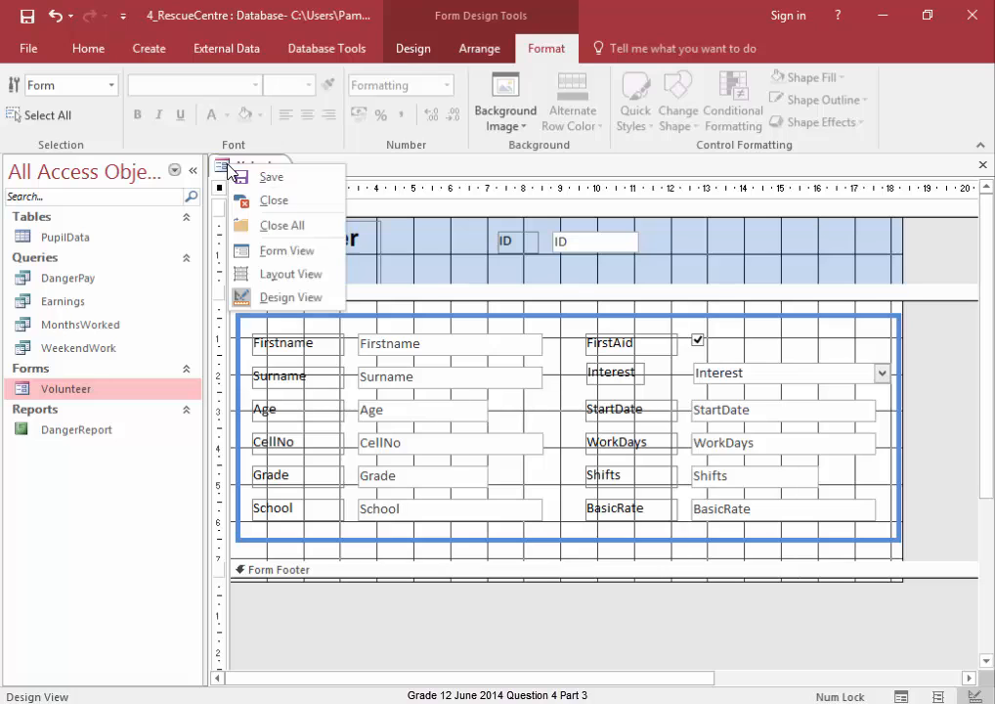
pyautogui.click(242, 251)
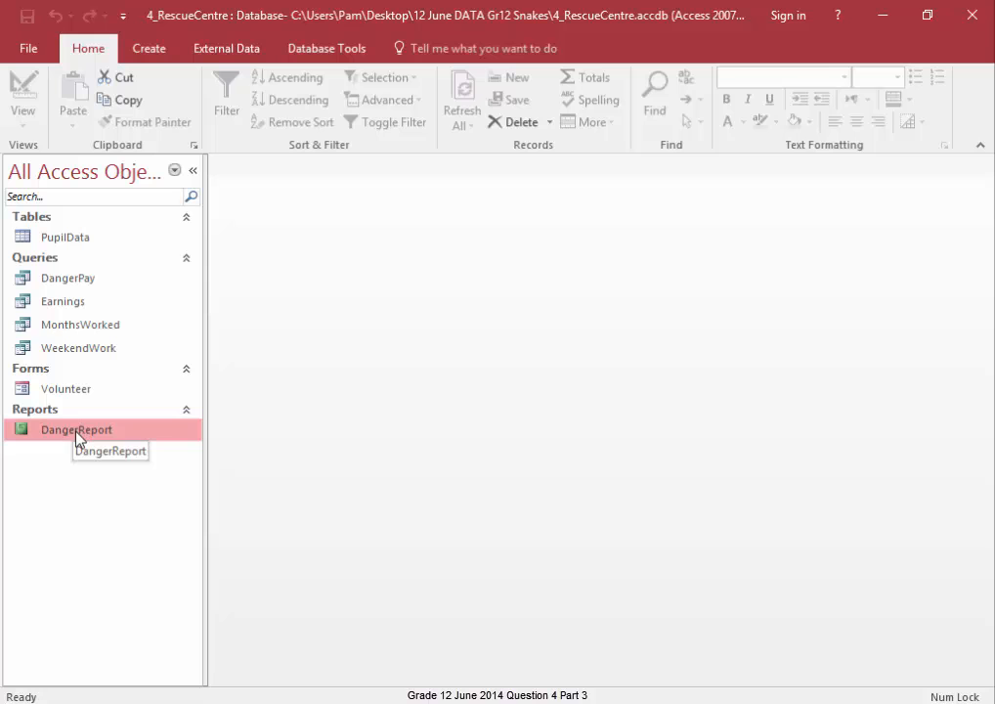
# - Open the DangerReport report in Design View and add a group on the Interest field
pyautogui.doubleClick(79, 433)
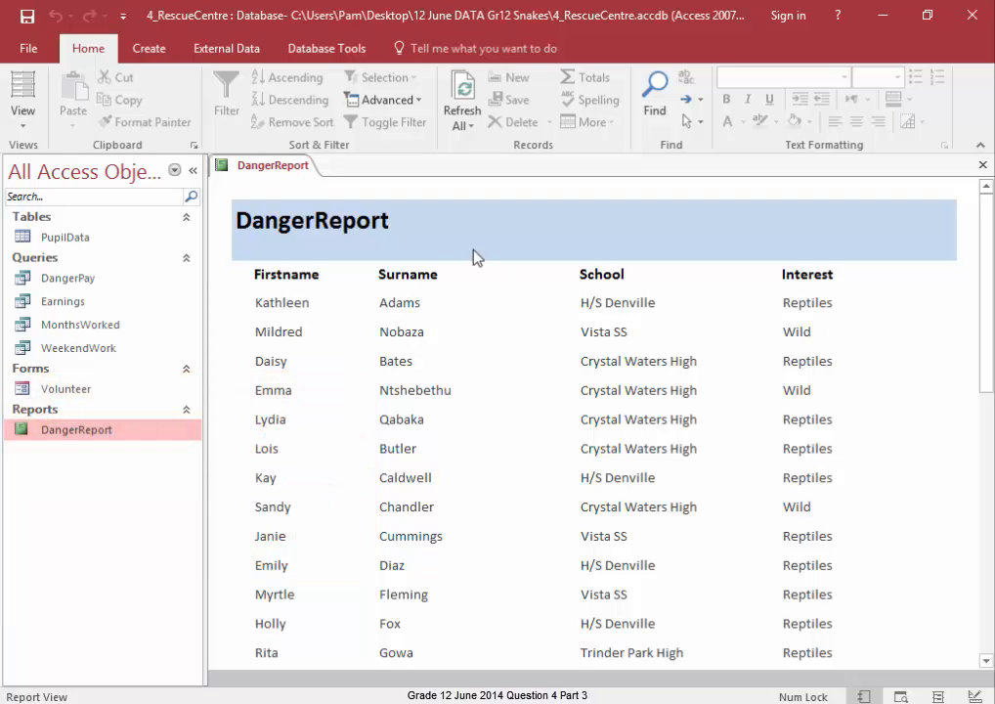
pyautogui.rightClick(240, 168)
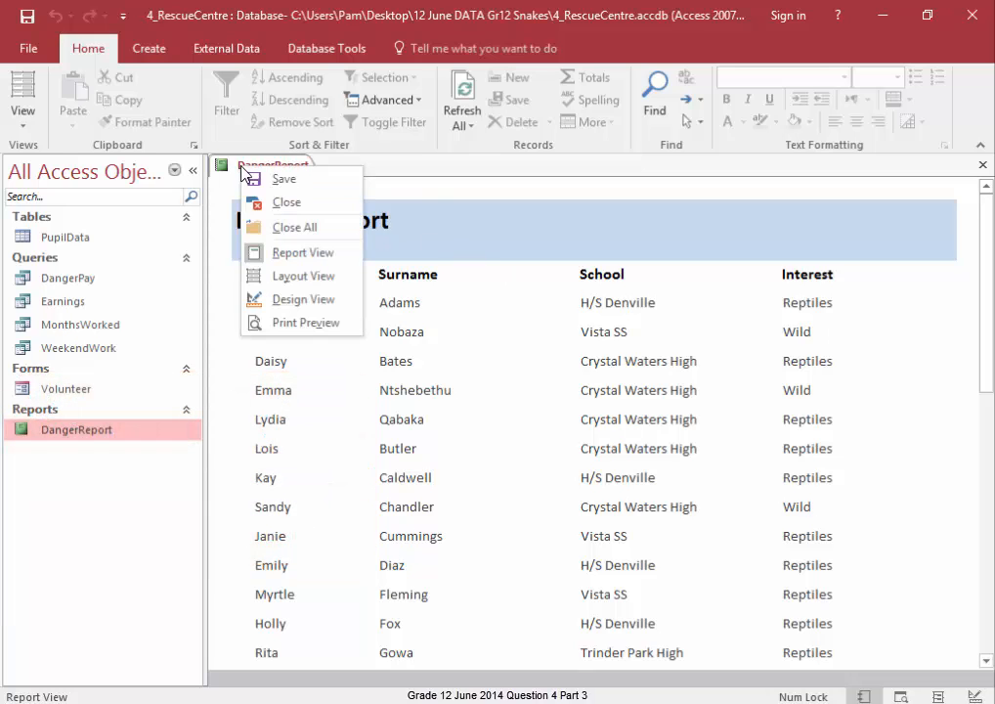
pyautogui.click(291, 300)
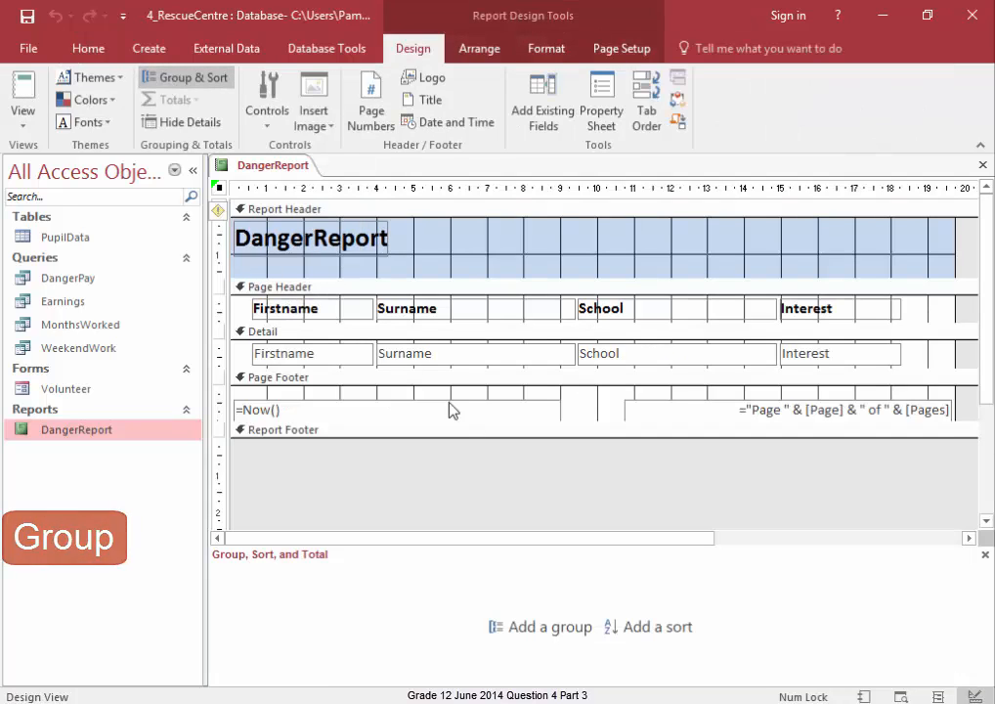
pyautogui.click(573, 639)
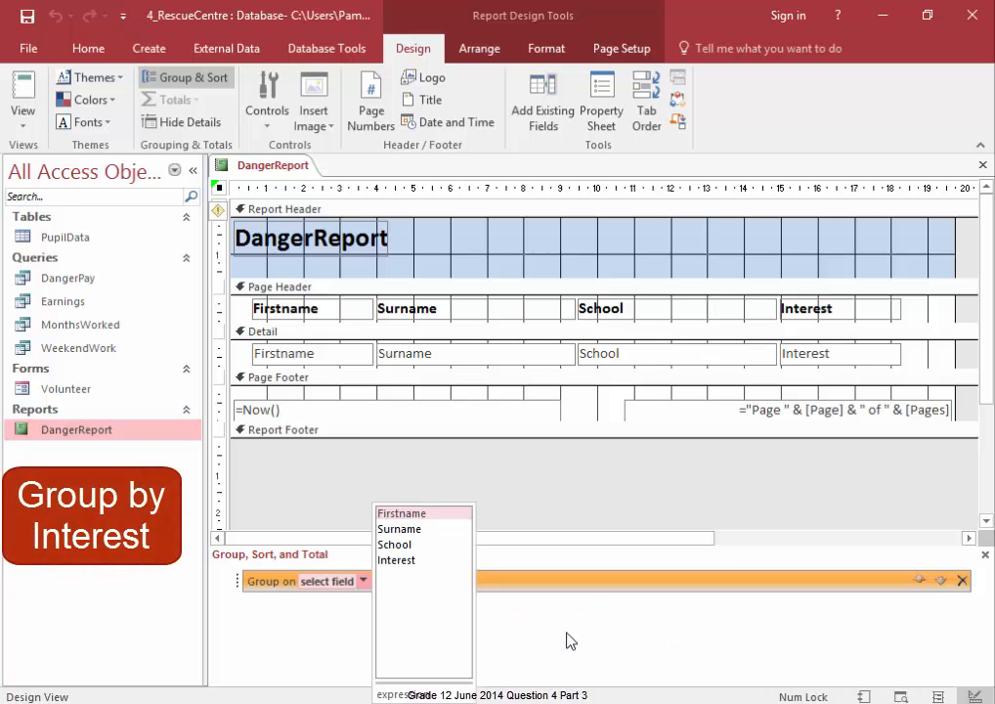
pyautogui.click(426, 563)
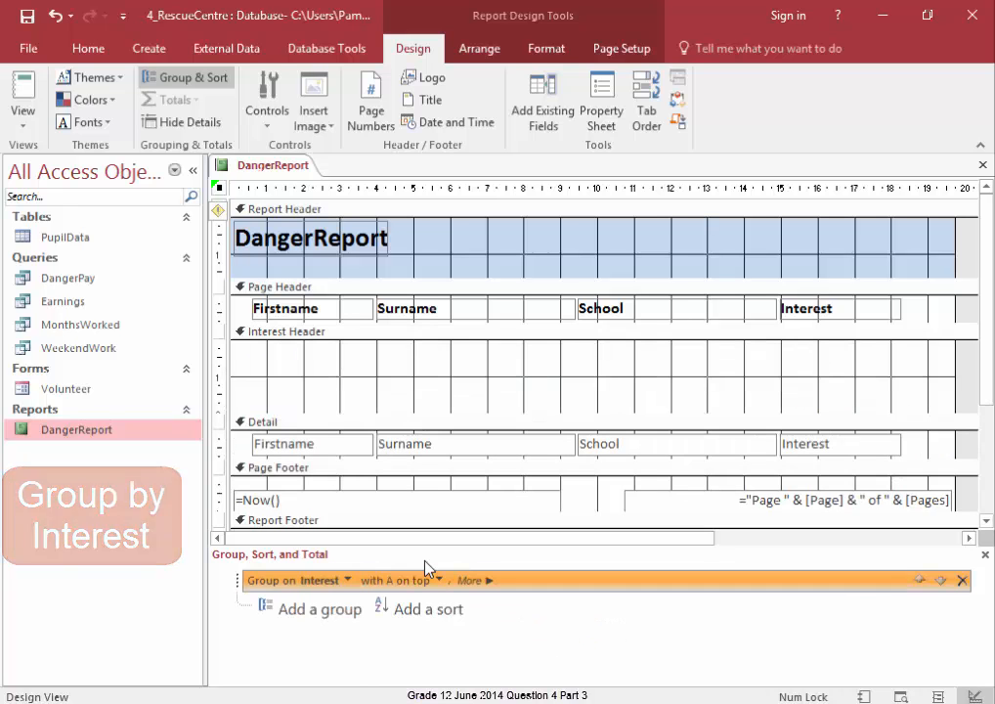
# - Switch the report to Report View and scroll through the records grouped by Interest
pyautogui.rightClick(276, 169)
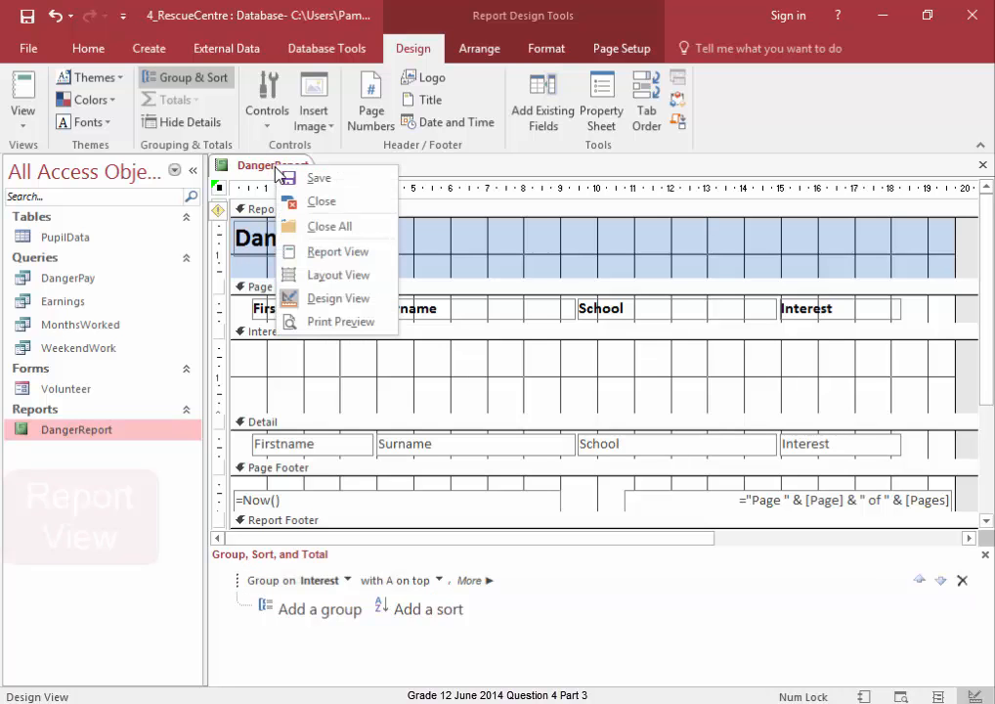
pyautogui.click(301, 253)
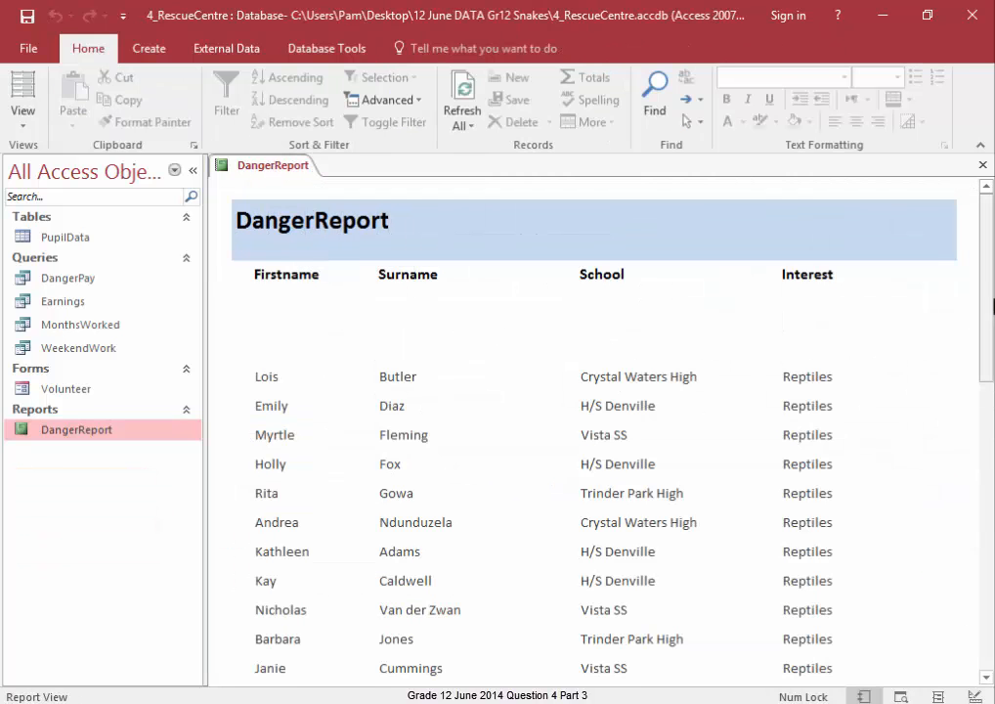
pyautogui.scroll(-1, 987, 281)
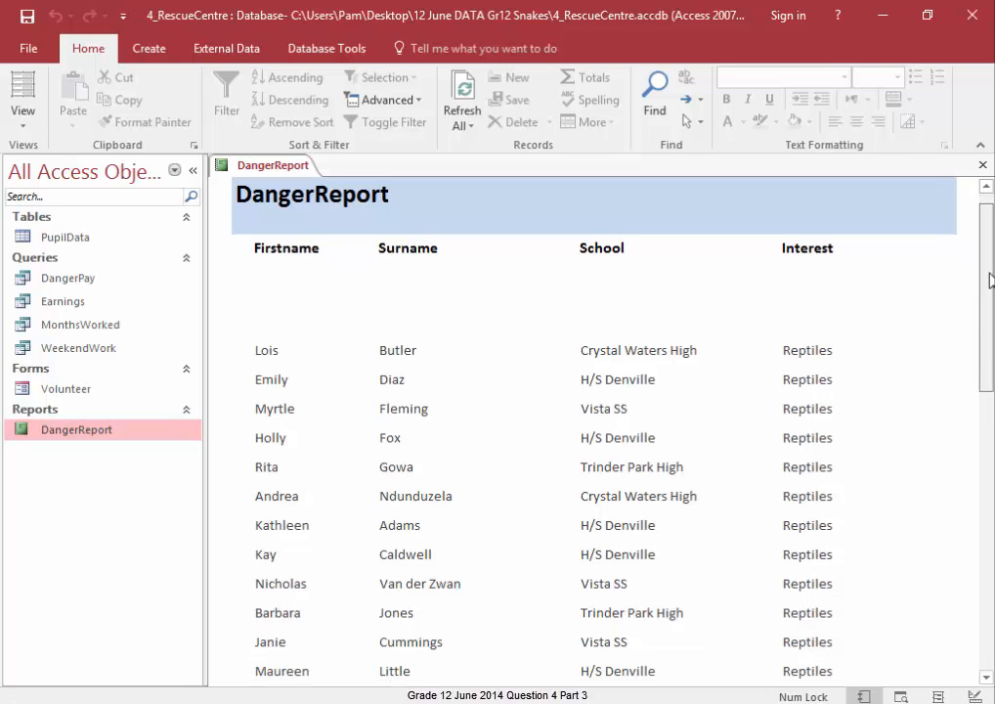
pyautogui.moveTo(989, 284); pyautogui.dragTo(991, 439)
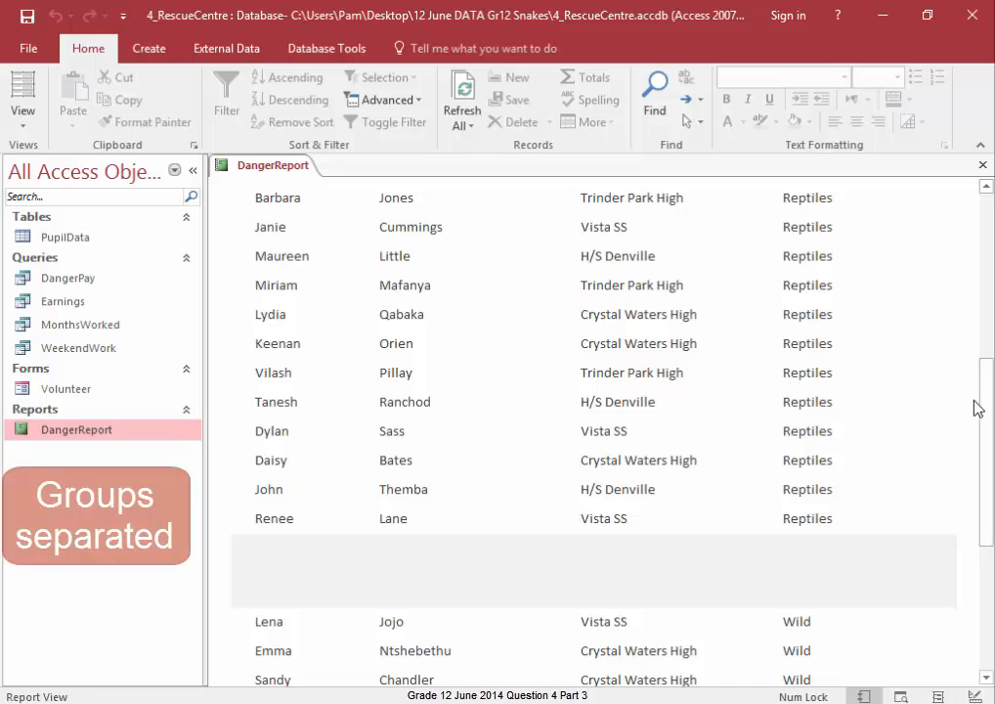
pyautogui.moveTo(985, 392); pyautogui.dragTo(993, 455)
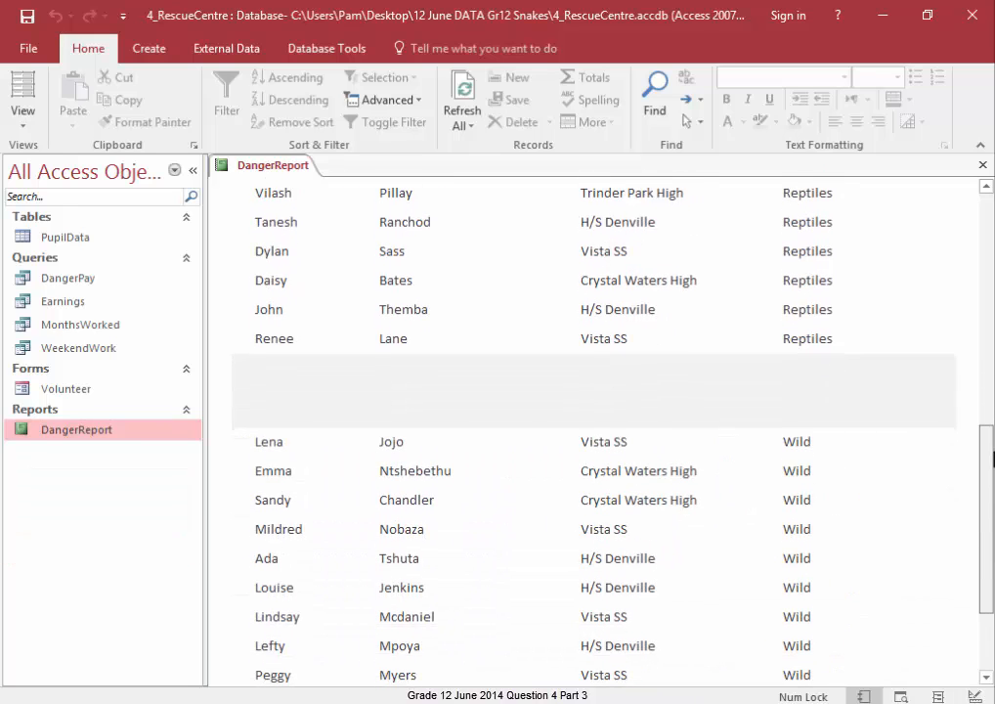
pyautogui.moveTo(991, 455); pyautogui.dragTo(991, 216)
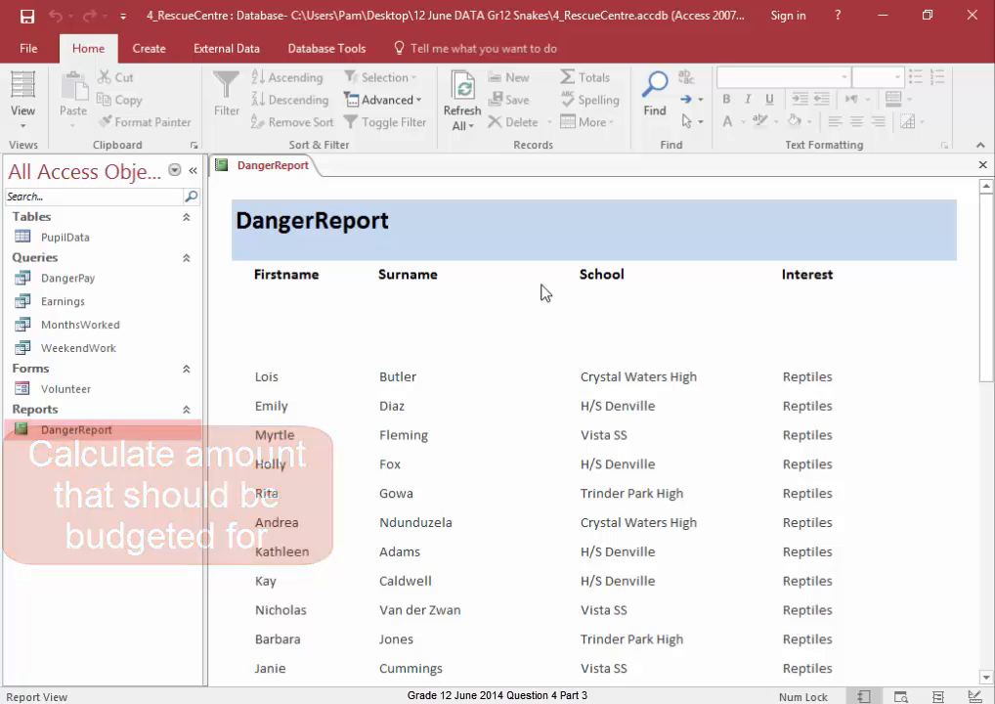
# - Switch the DangerReport to Design View and draw a text box in the Report Footer
pyautogui.rightClick(261, 172)
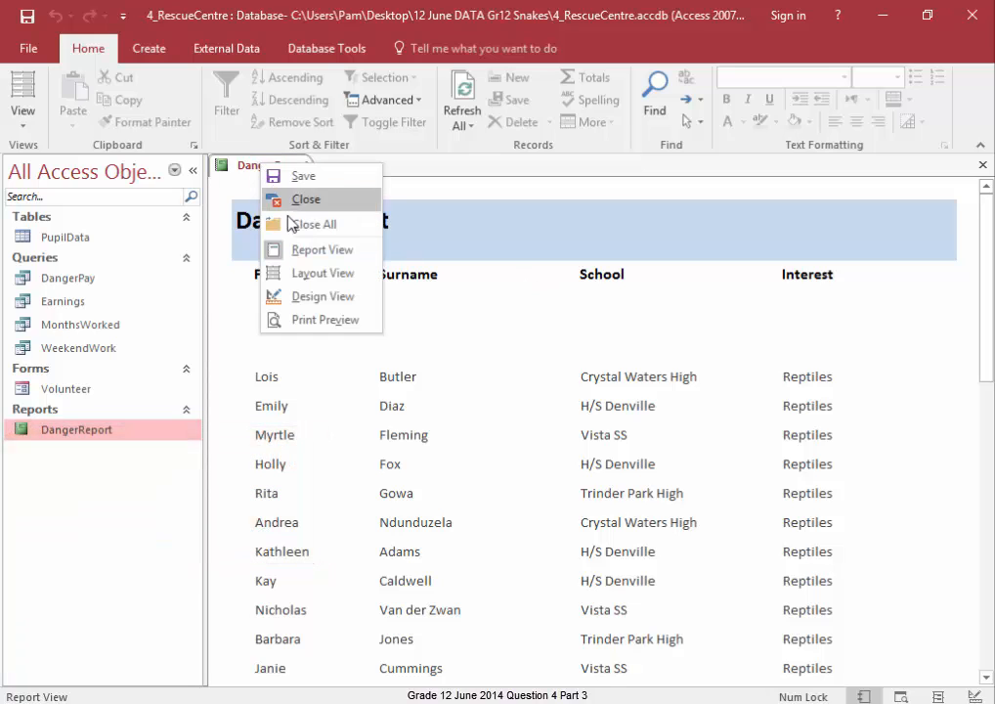
pyautogui.click(314, 295)
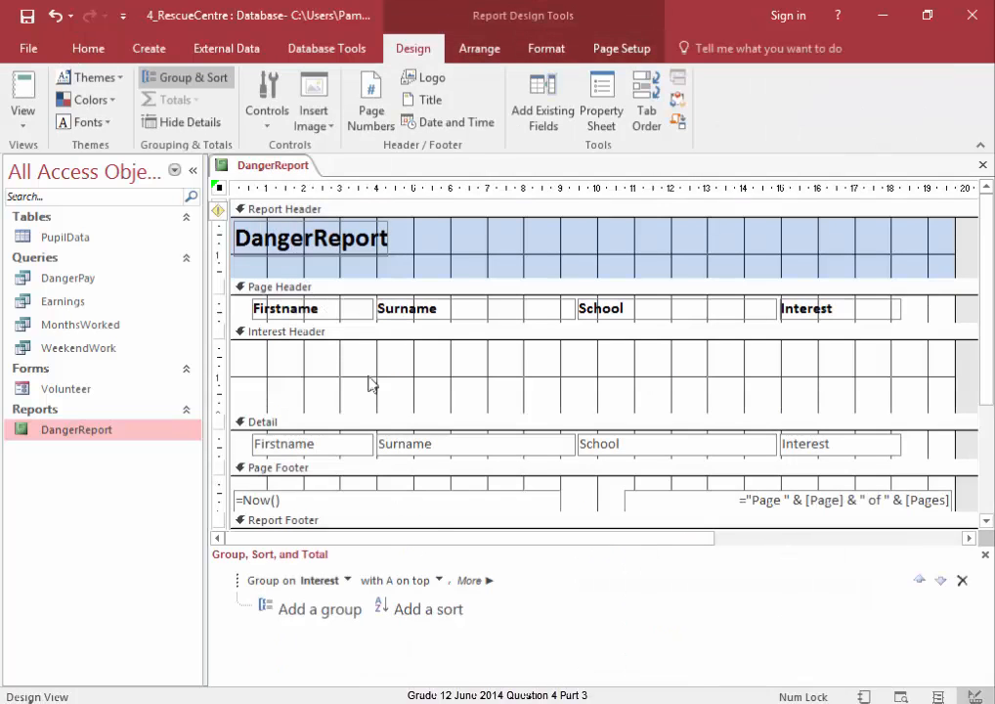
pyautogui.moveTo(431, 528); pyautogui.dragTo(438, 497)
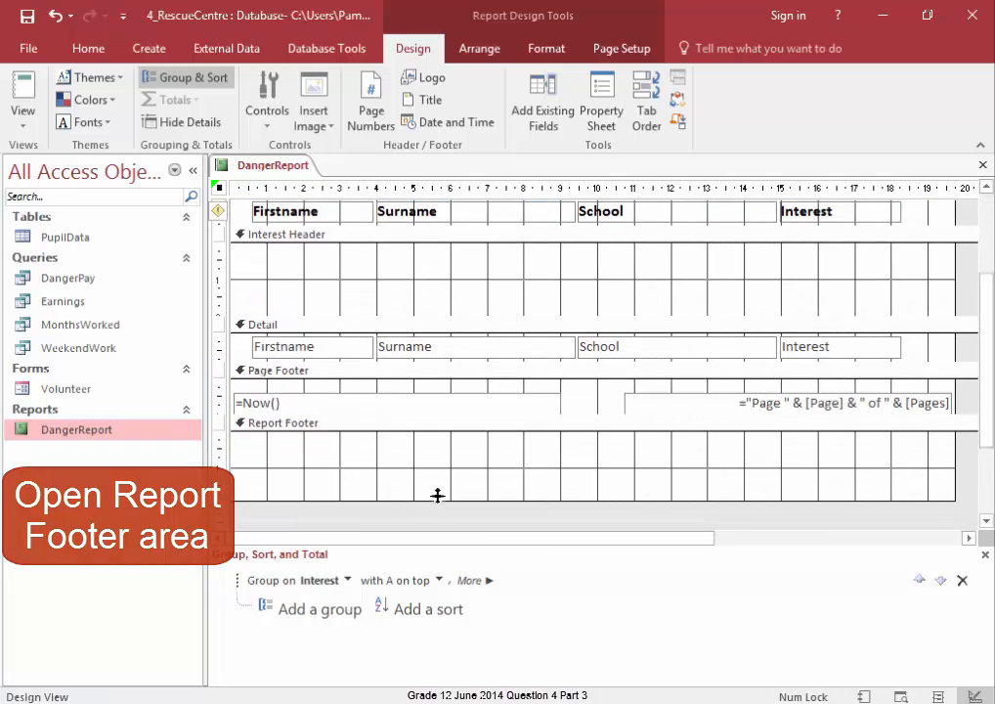
pyautogui.click(274, 136)
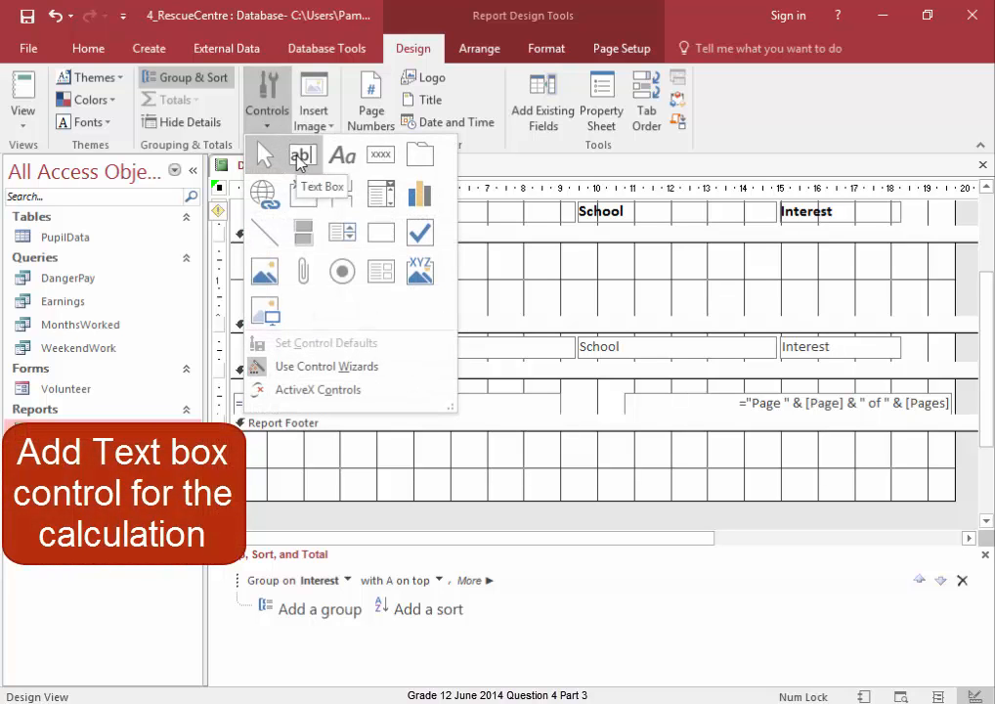
pyautogui.click(297, 155)
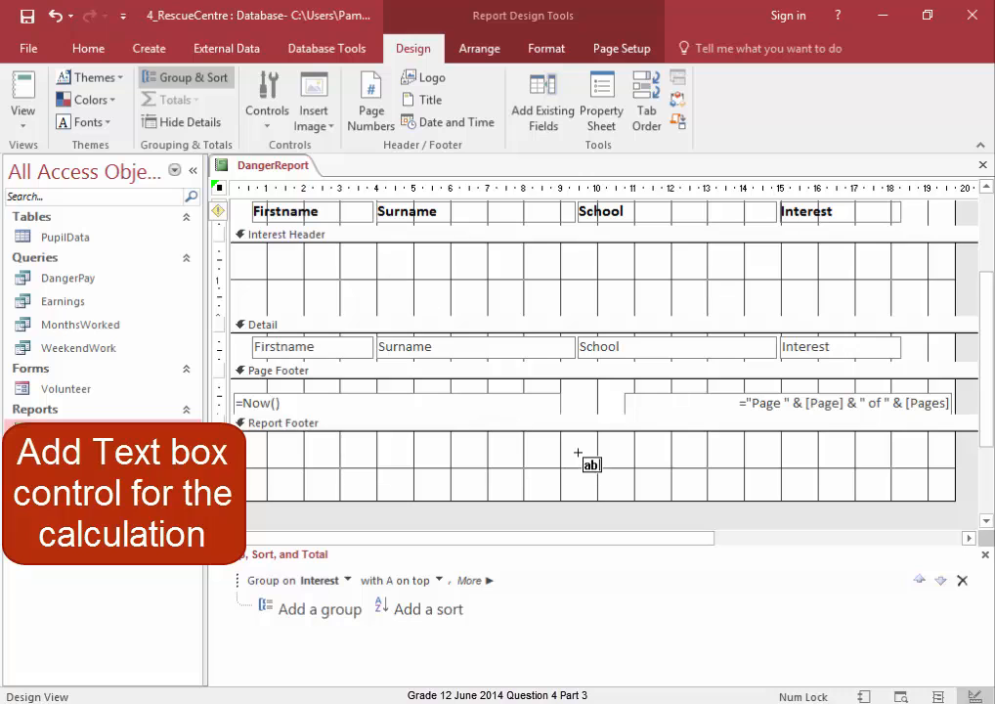
pyautogui.moveTo(568, 440); pyautogui.dragTo(789, 476)
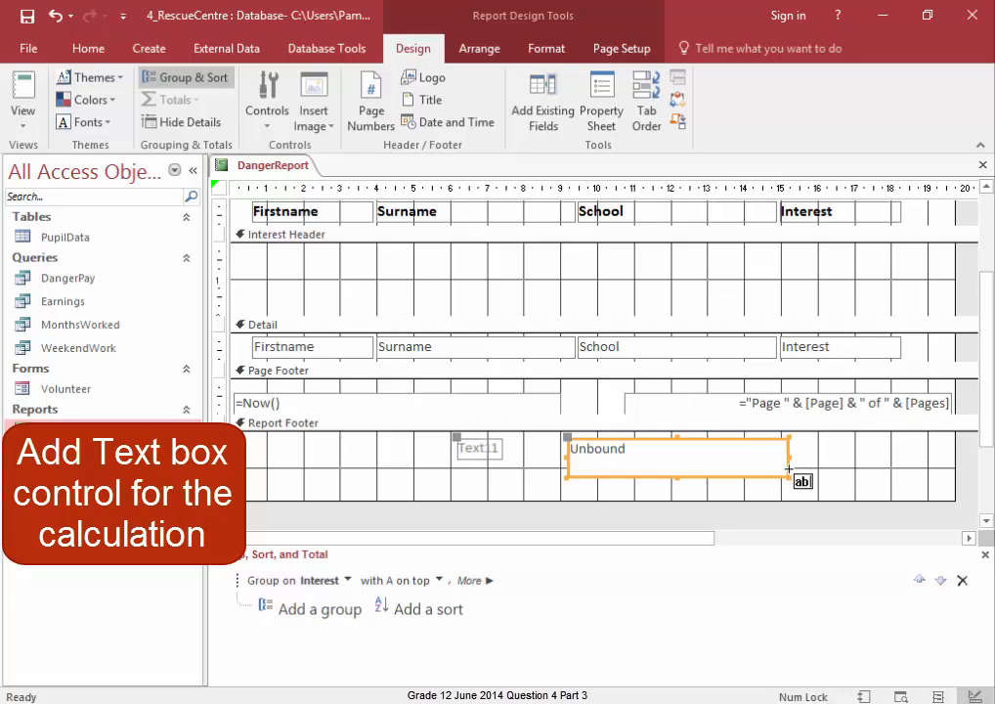
# - Enter the calculation =Count([Surname])*20 in the new text box
pyautogui.click(724, 451)
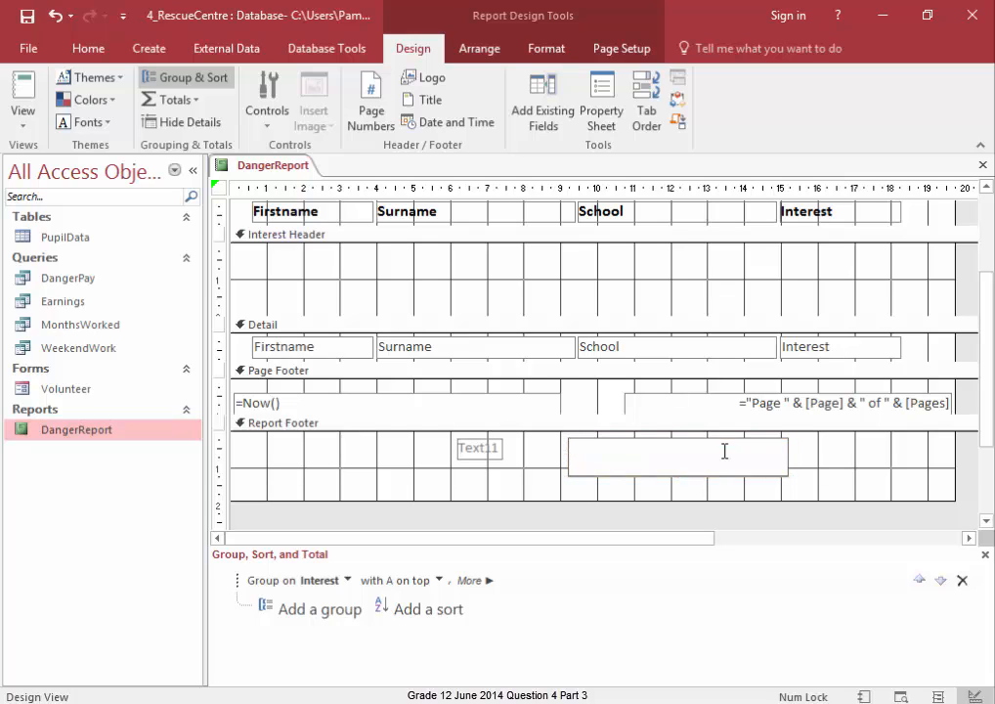
pyautogui.write('=count')
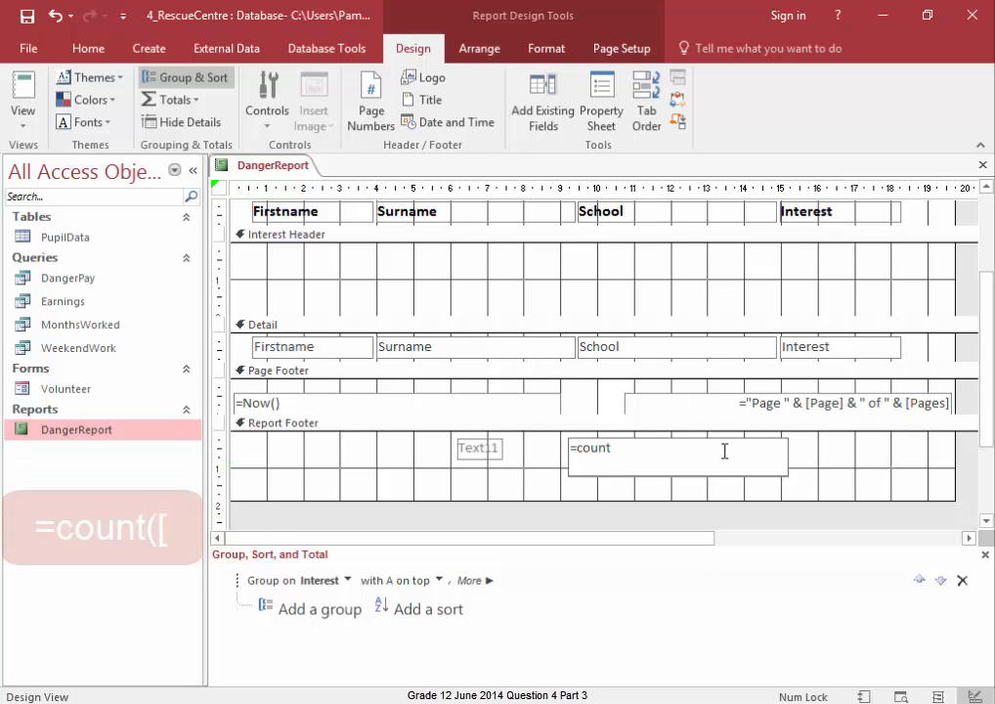
pyautogui.write('(')
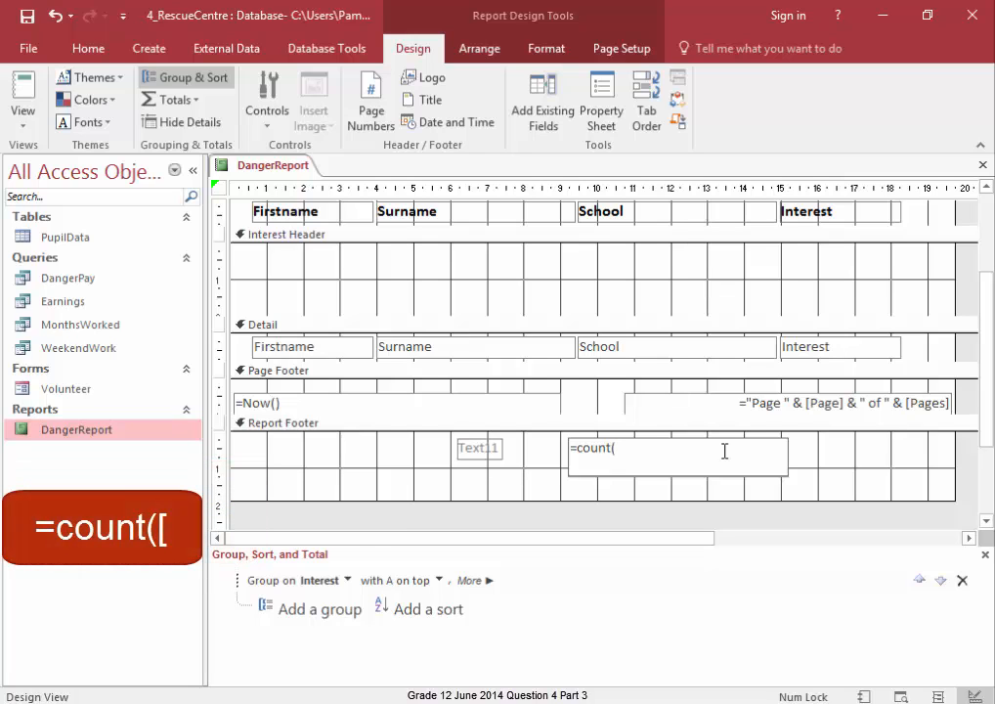
pyautogui.write('[Surname')
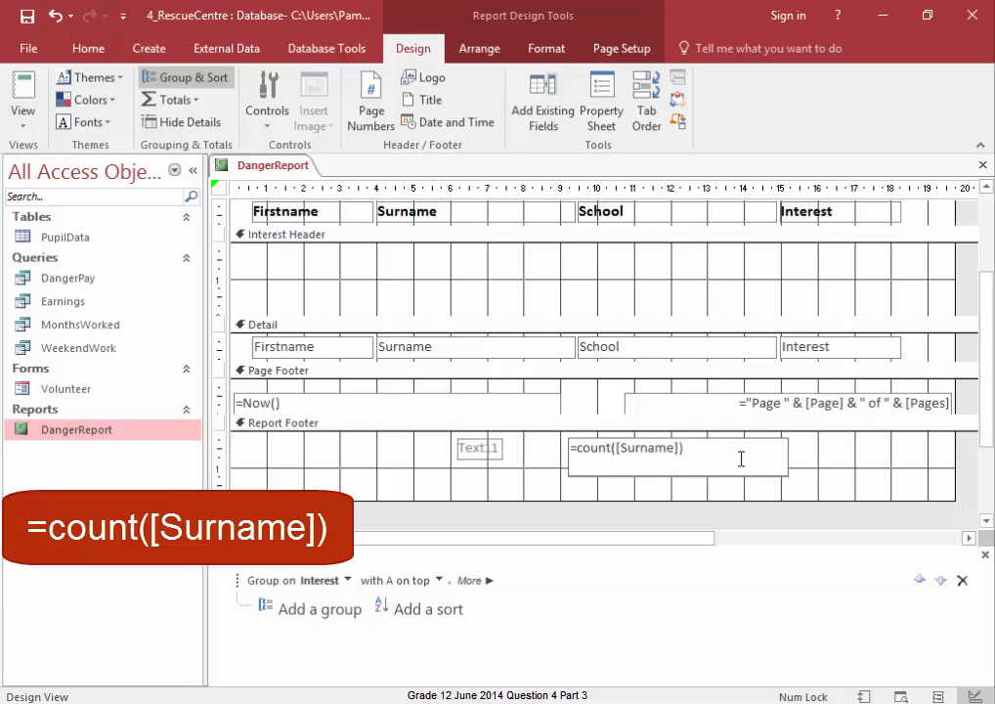
pyautogui.write('*20')
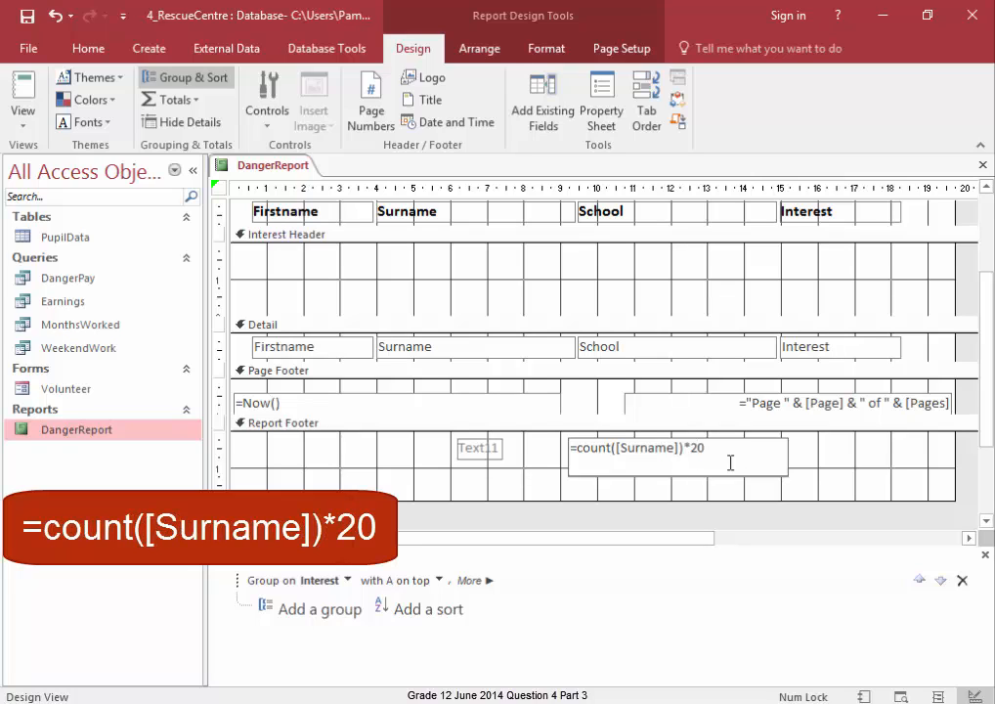
pyautogui.click(816, 470)
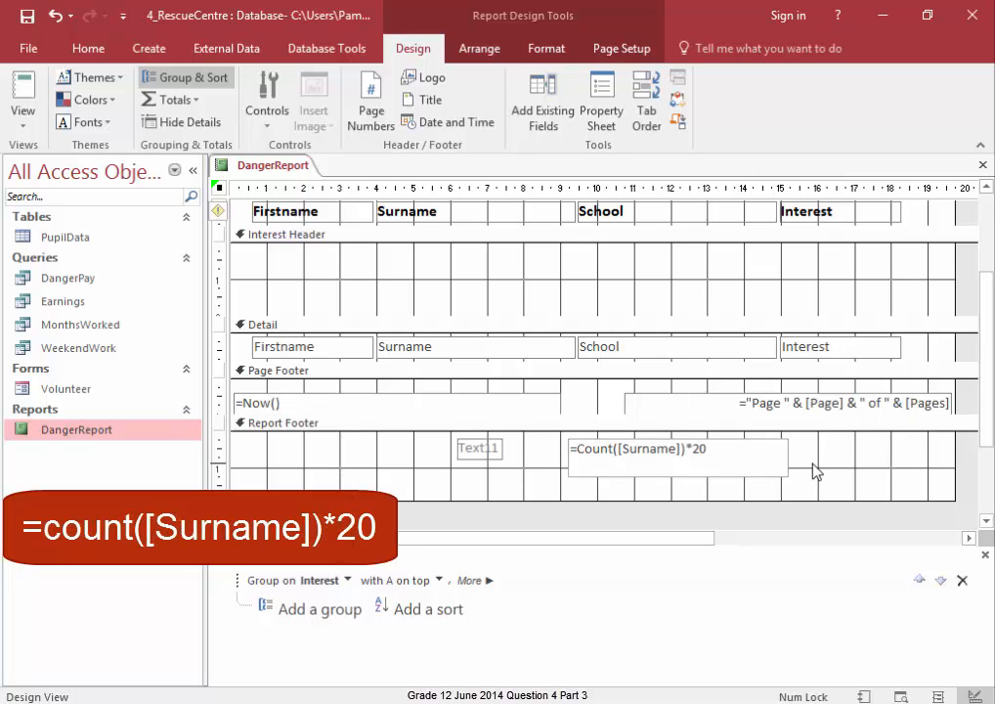
# - Set the calculated text box's Format property to Currency and close the property sheet
pyautogui.click(781, 471)
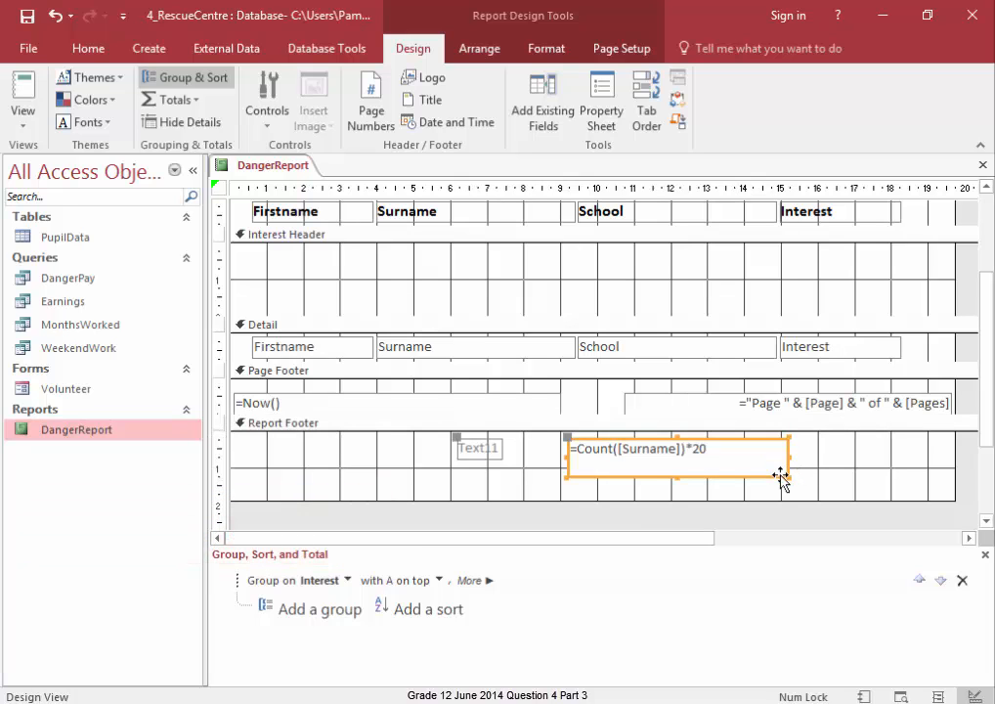
pyautogui.rightClick(782, 472)
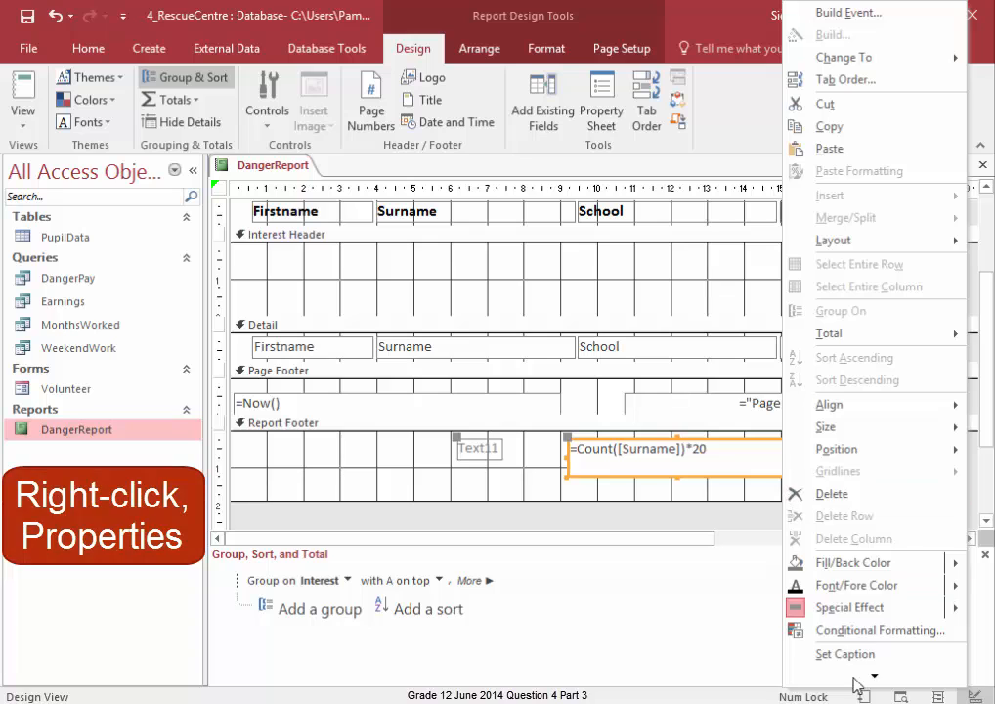
pyautogui.moveTo(860, 676)
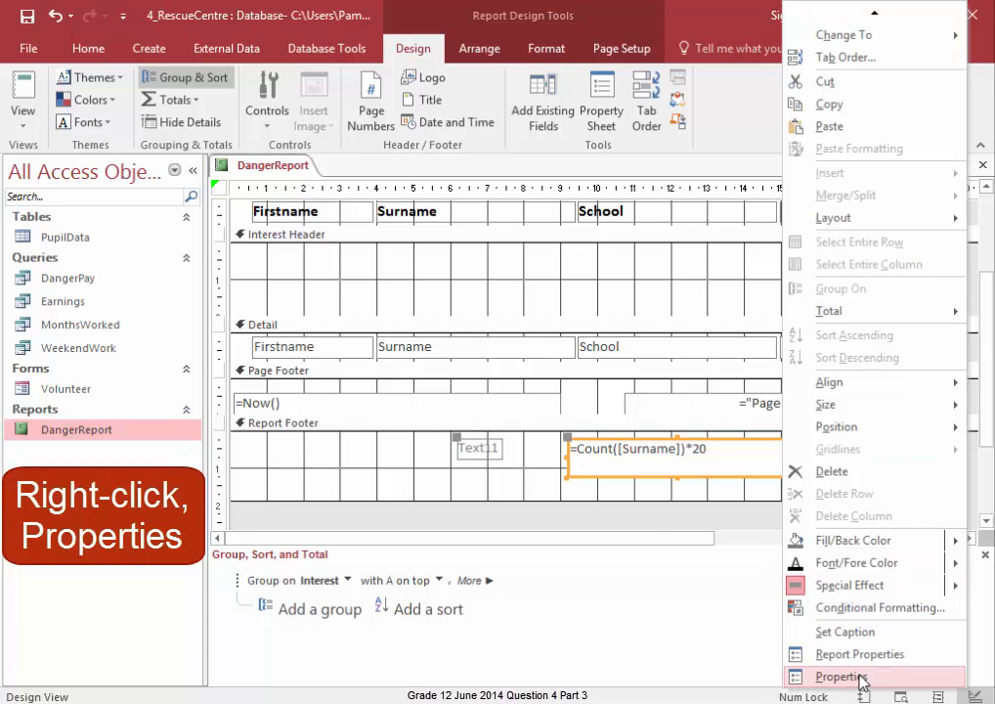
pyautogui.click(843, 676)
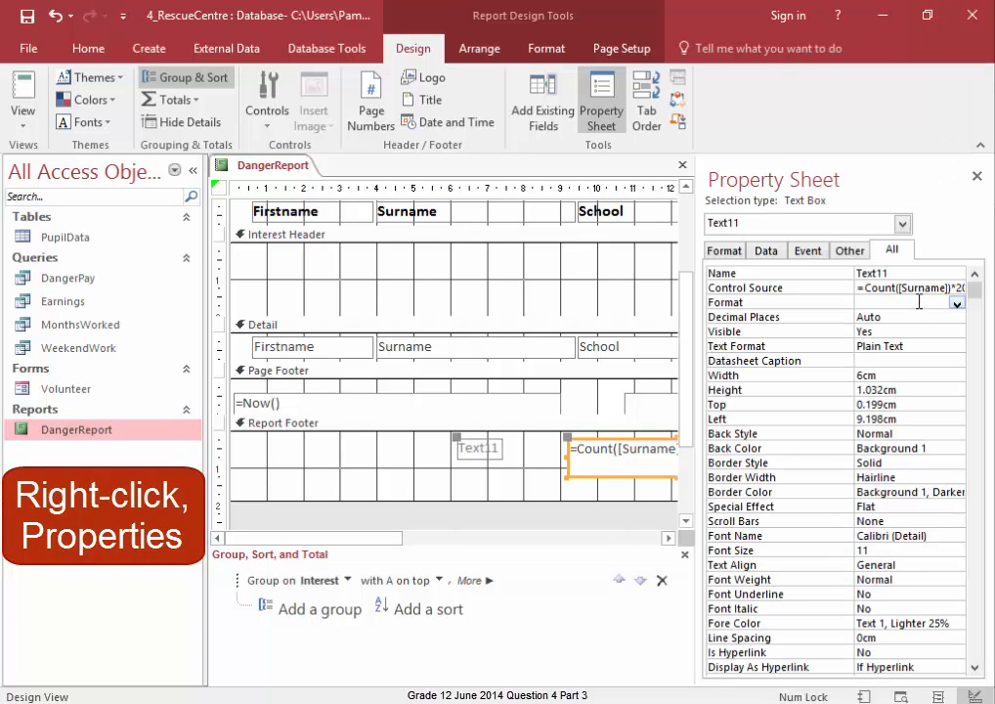
pyautogui.click(956, 302)
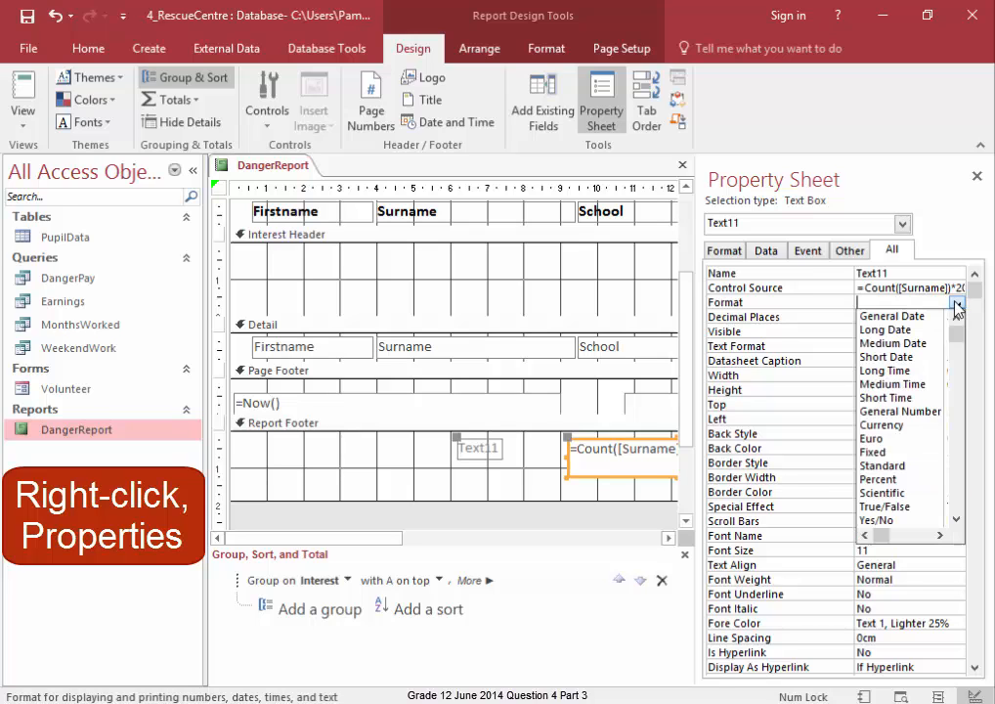
pyautogui.click(926, 425)
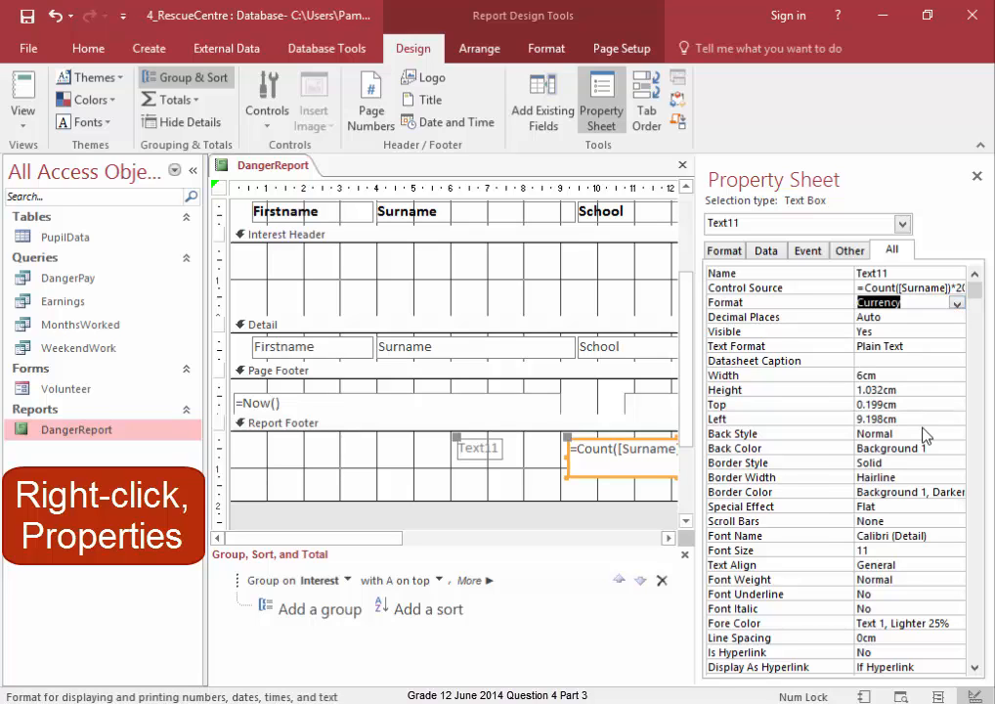
pyautogui.click(976, 177)
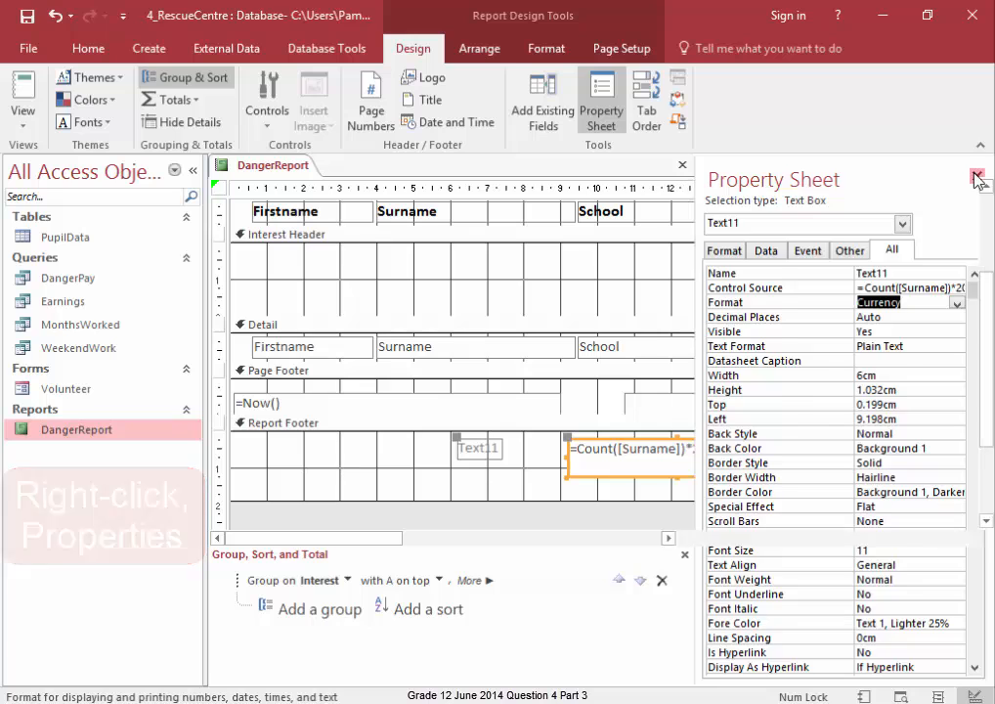
# - Change the text box's label text to Budget
pyautogui.click(499, 448)
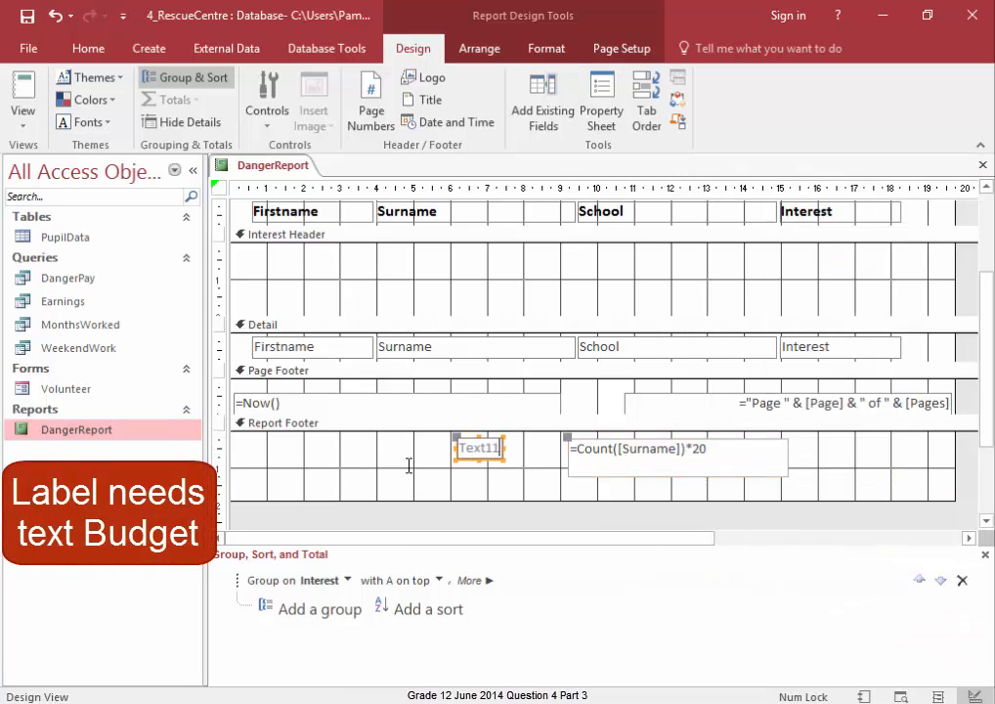
pyautogui.press('F2')
pyautogui.write('Budget')
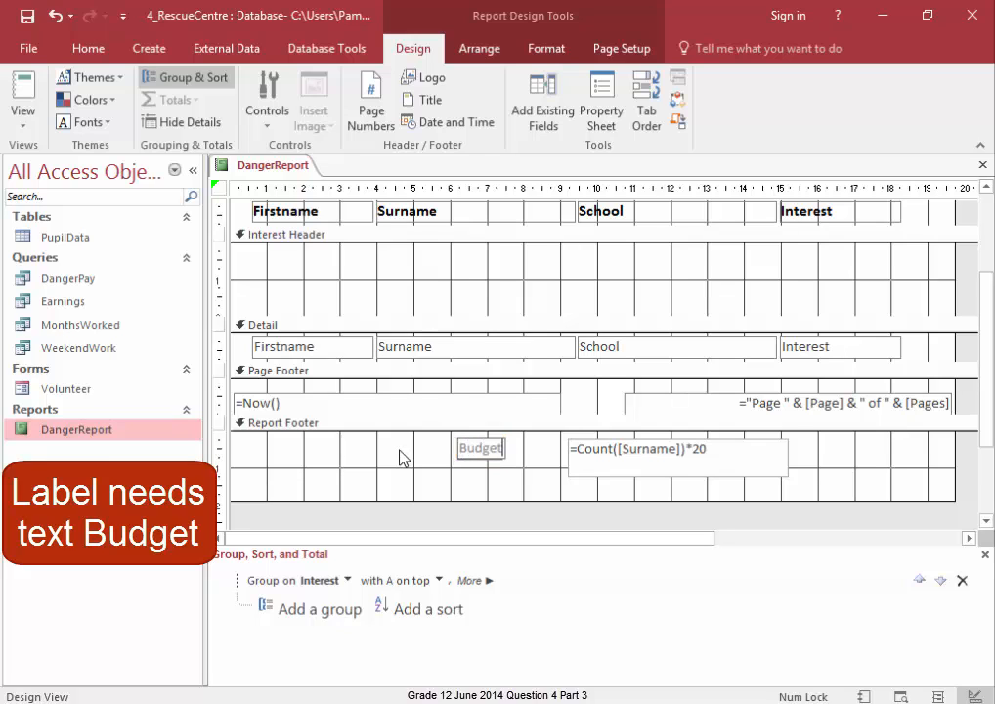
pyautogui.click(498, 477)
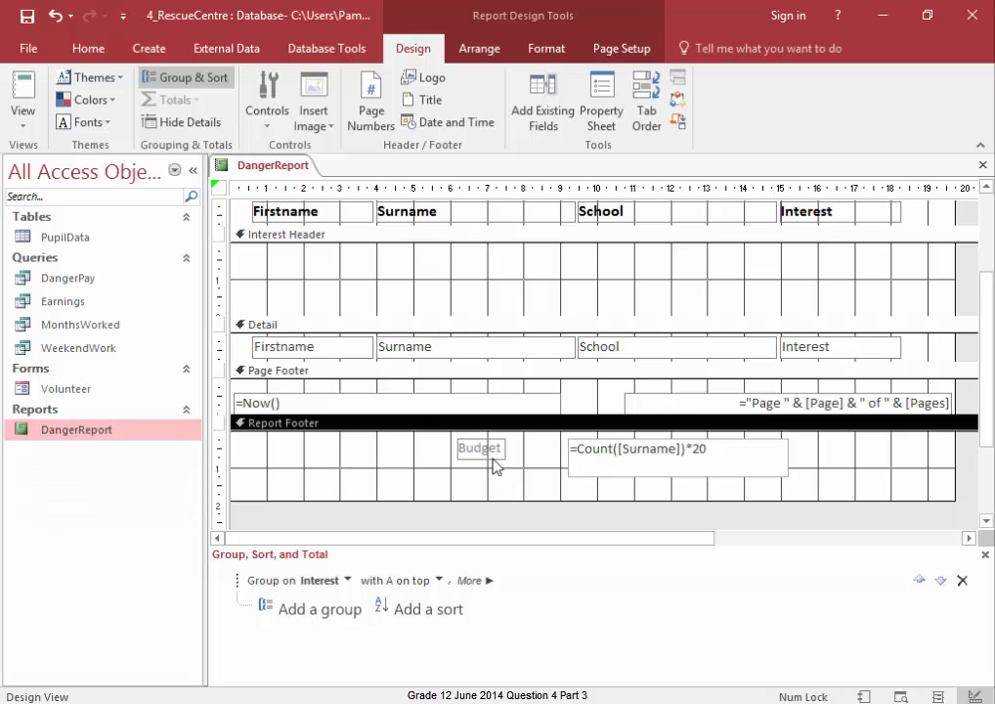
# - Resize the calculated text box to fit its formula, reducing its height and width
pyautogui.click(602, 481)
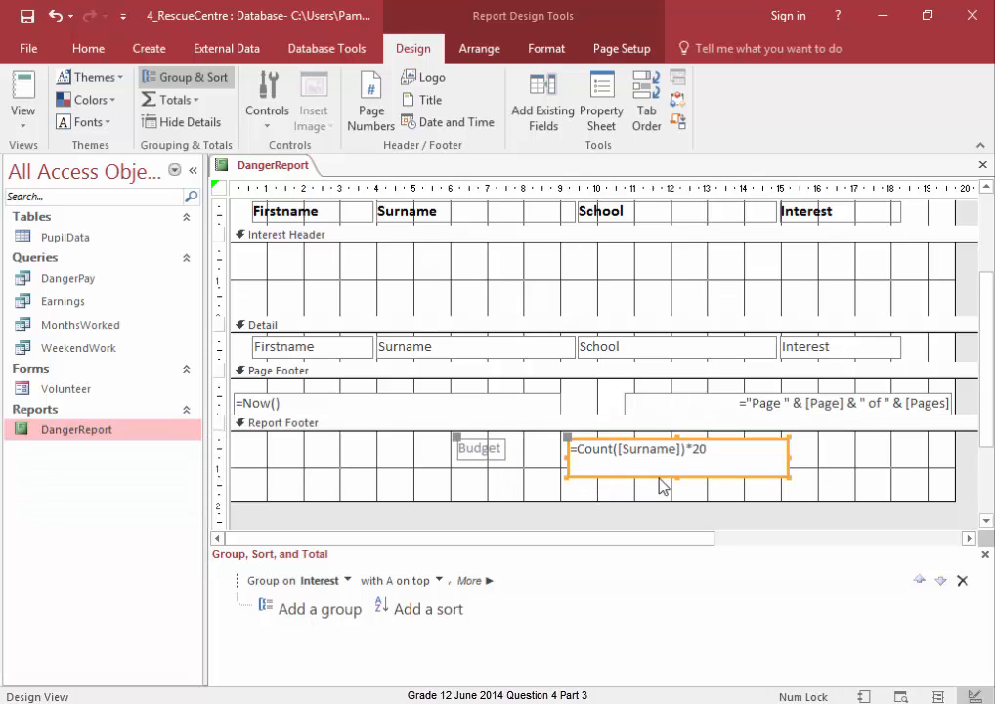
pyautogui.moveTo(675, 477); pyautogui.dragTo(676, 459)
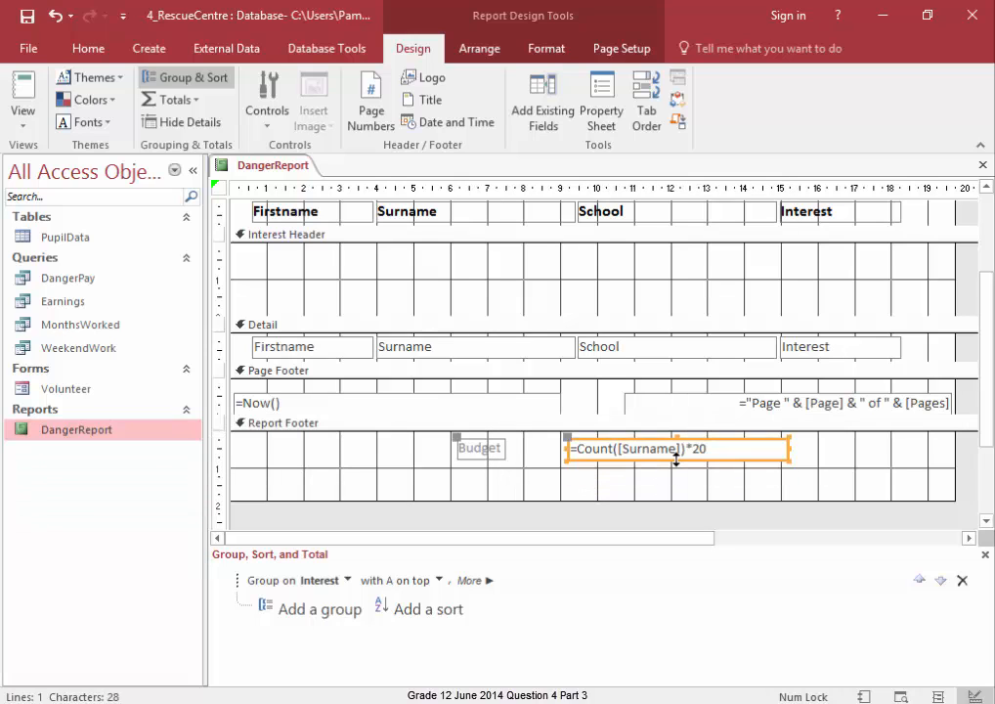
pyautogui.moveTo(789, 446); pyautogui.dragTo(713, 447)
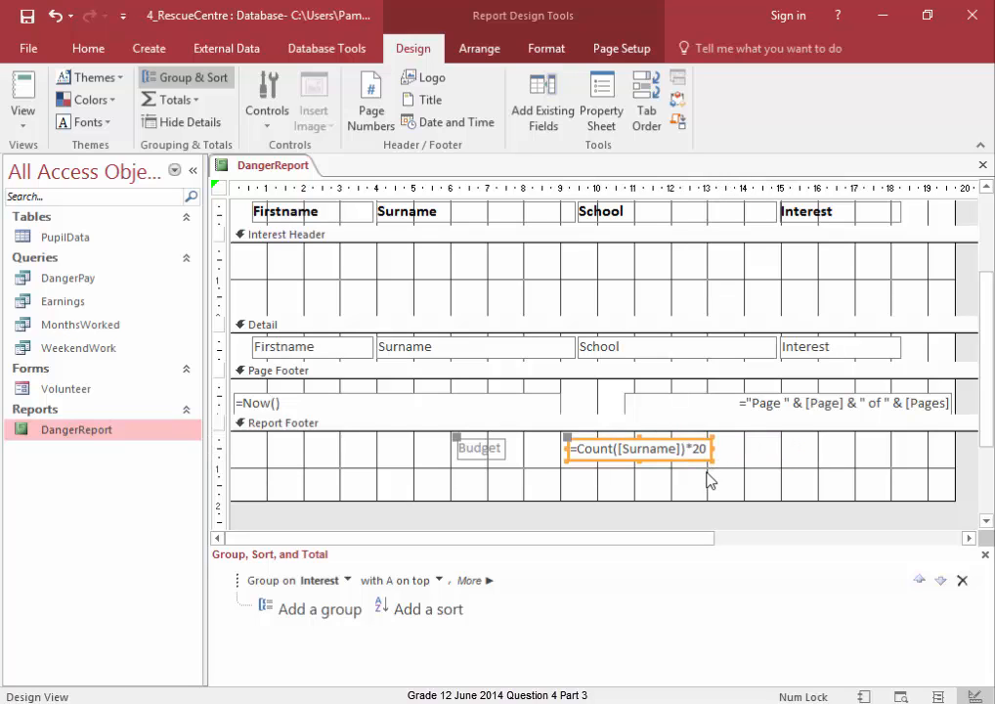
pyautogui.click(709, 481)
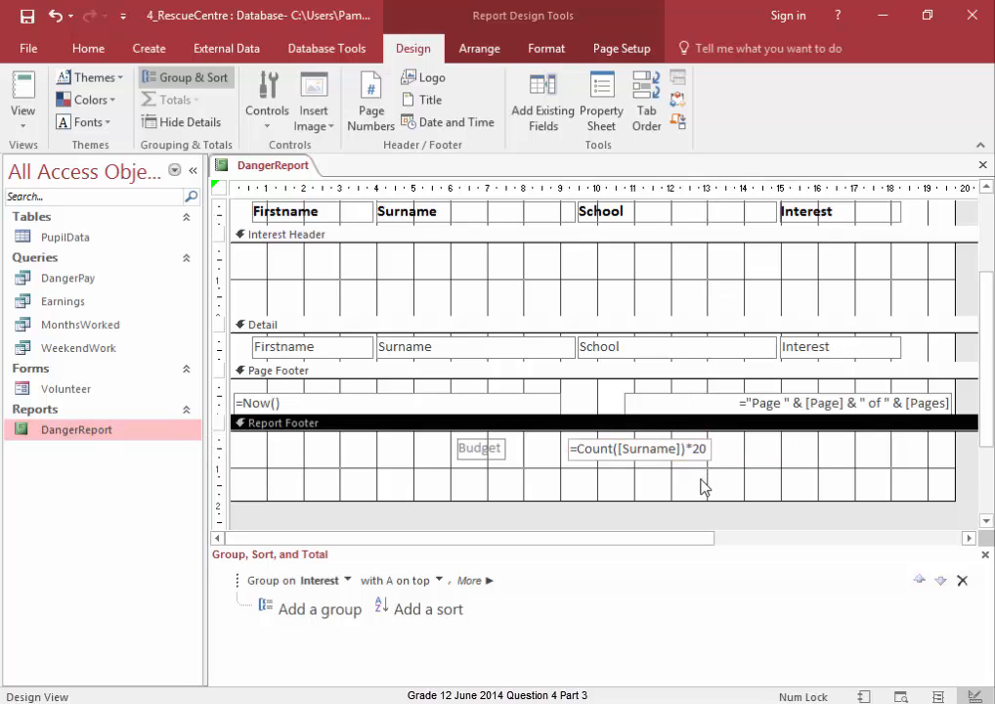
# - Switch the report to Report View and scroll down through it to check the budget calculation
pyautogui.click(254, 174)
pyautogui.rightClick(254, 173)
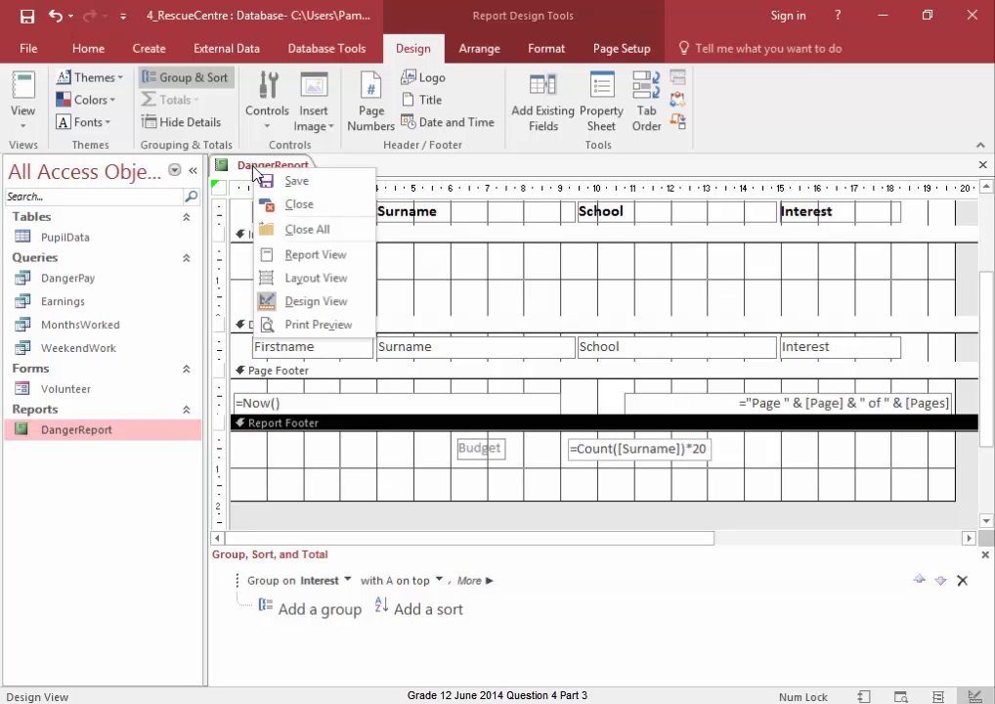
pyautogui.click(274, 256)
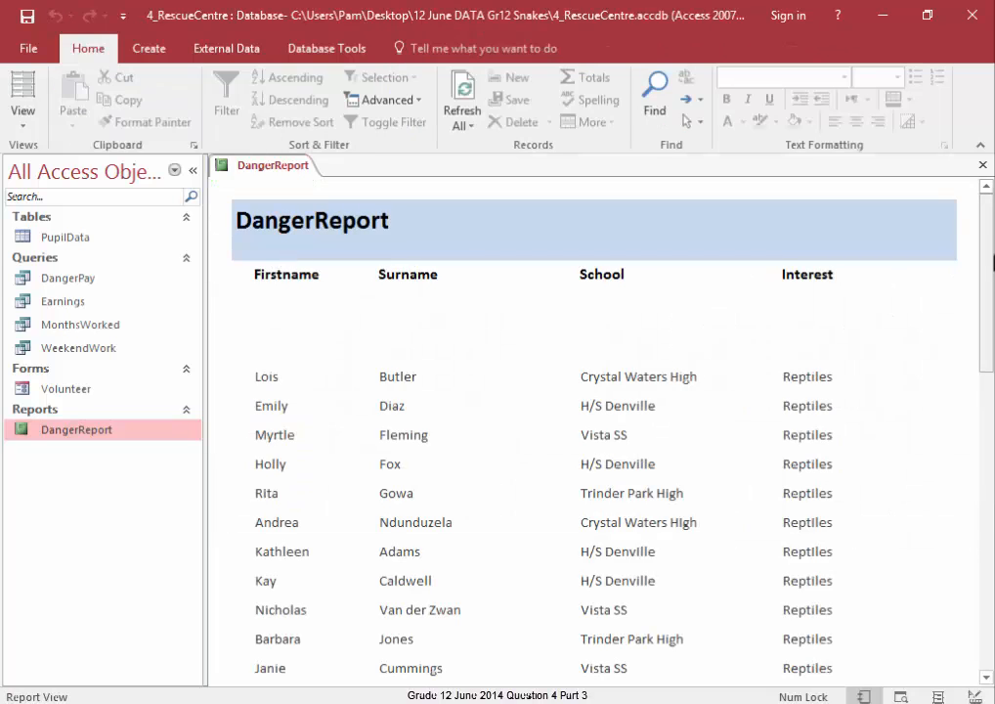
pyautogui.moveTo(989, 247); pyautogui.dragTo(991, 563)
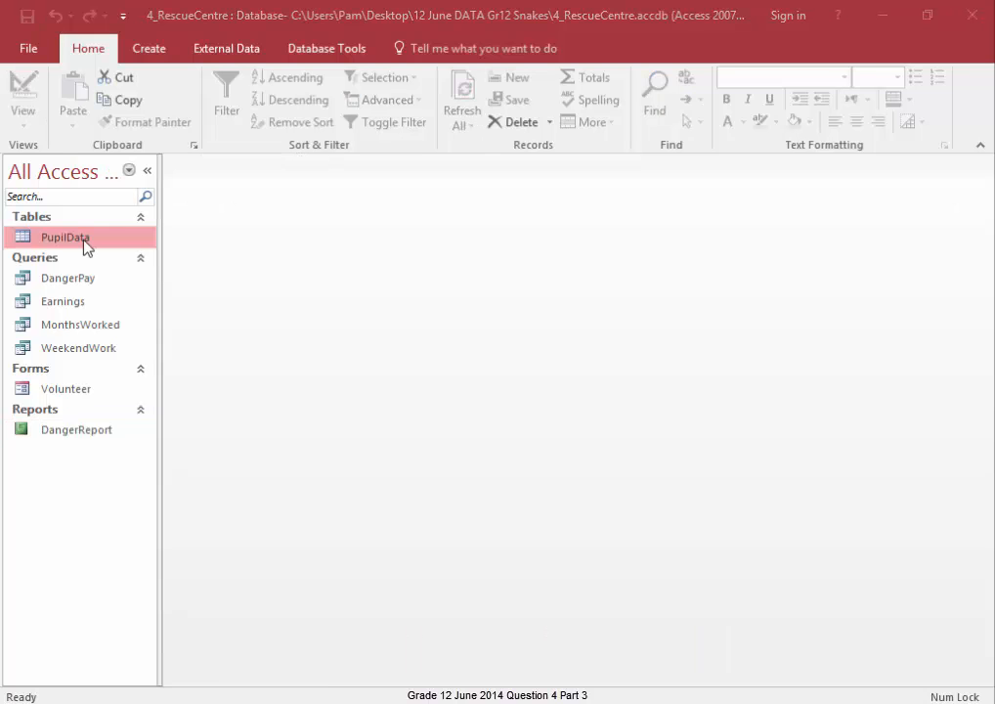
# - Open the PupilData table, scroll across its fields such as Shifts and BasicRate, and close it
pyautogui.doubleClick(84, 240)
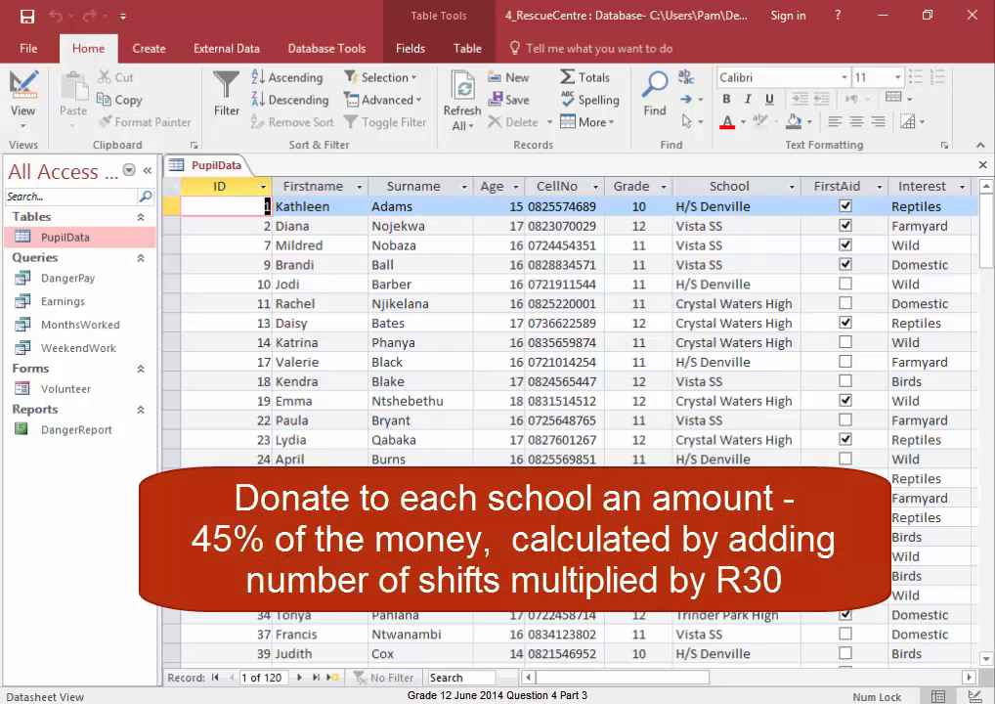
pyautogui.moveTo(578, 677); pyautogui.dragTo(687, 687)
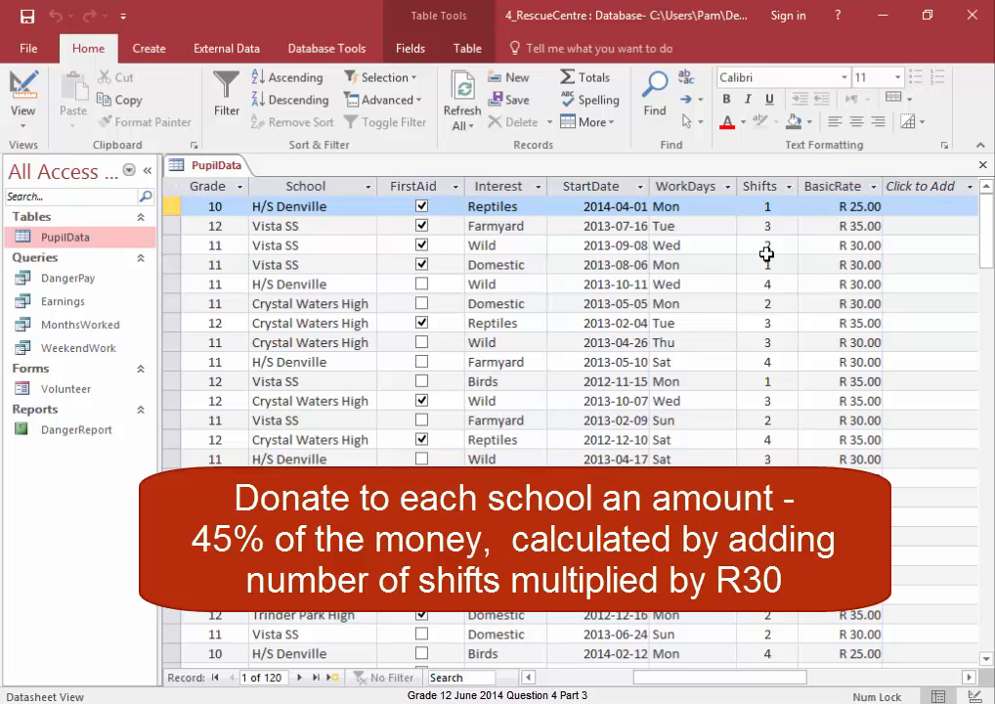
pyautogui.click(982, 165)
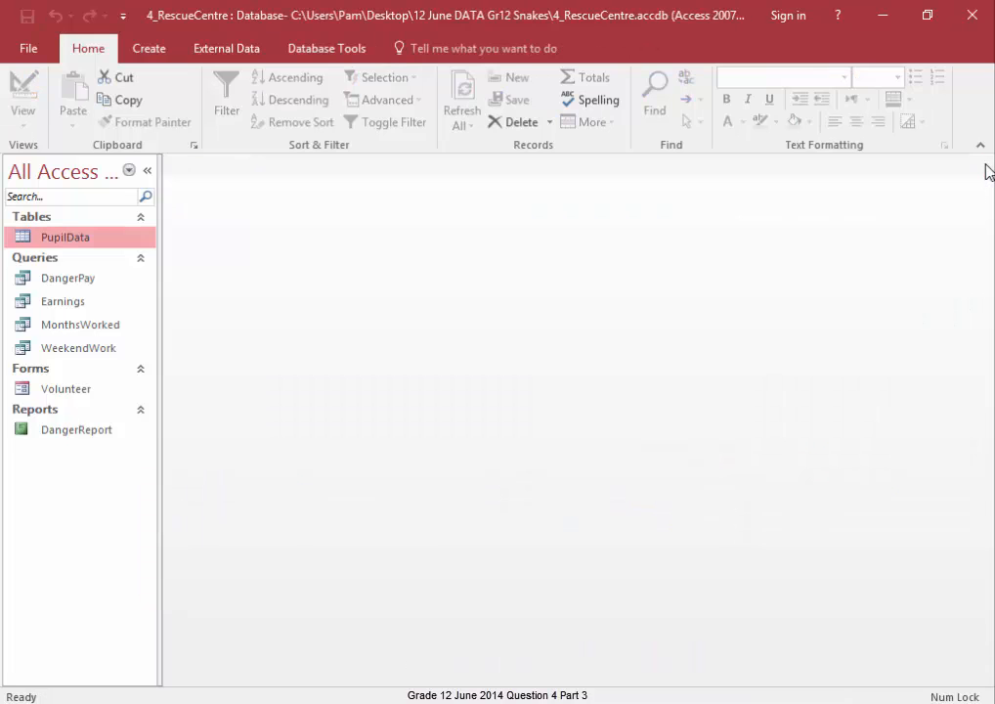
# - Start the Report Wizard on the PupilData table and add the Firstname, Surname, Grade, School and Shifts fields
pyautogui.click(152, 56)
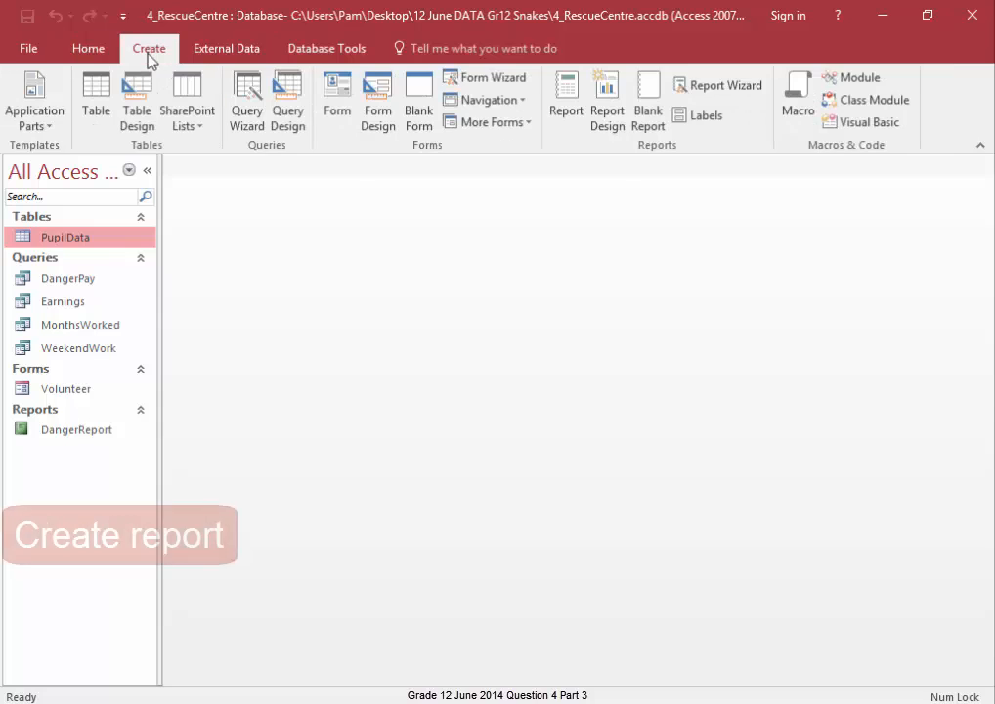
pyautogui.click(704, 90)
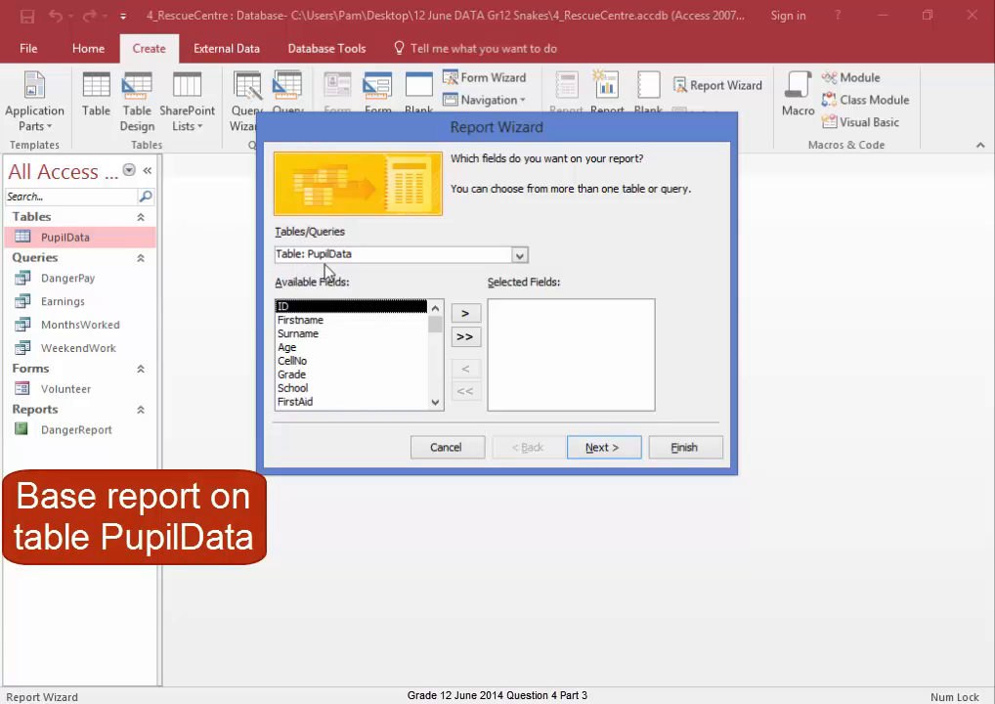
pyautogui.click(311, 320)
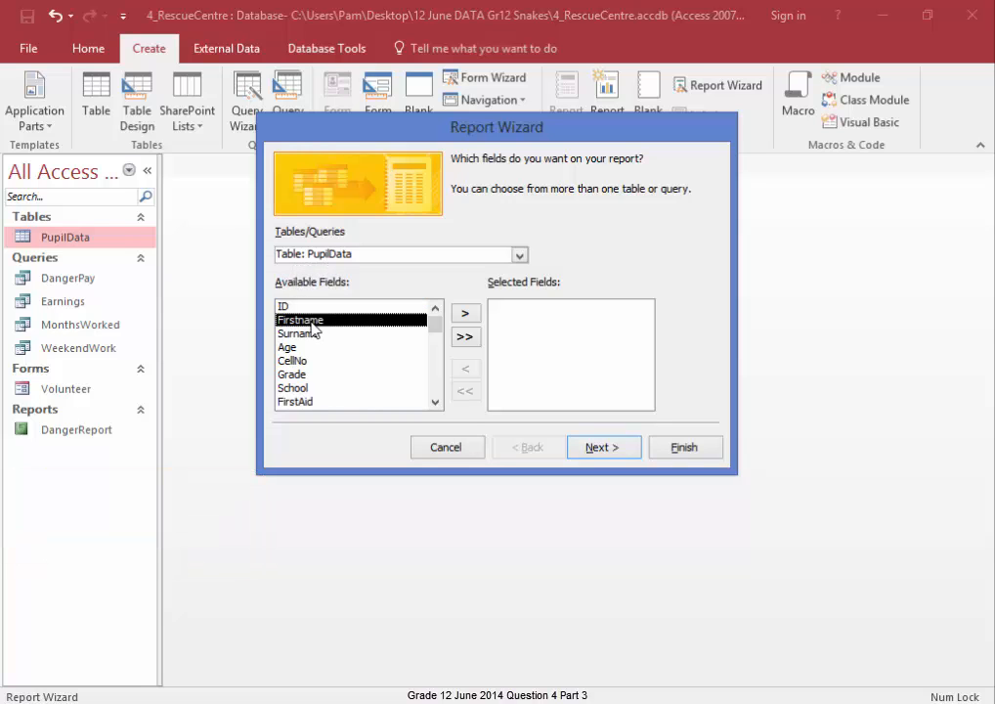
pyautogui.click(467, 314)
pyautogui.click(467, 315)
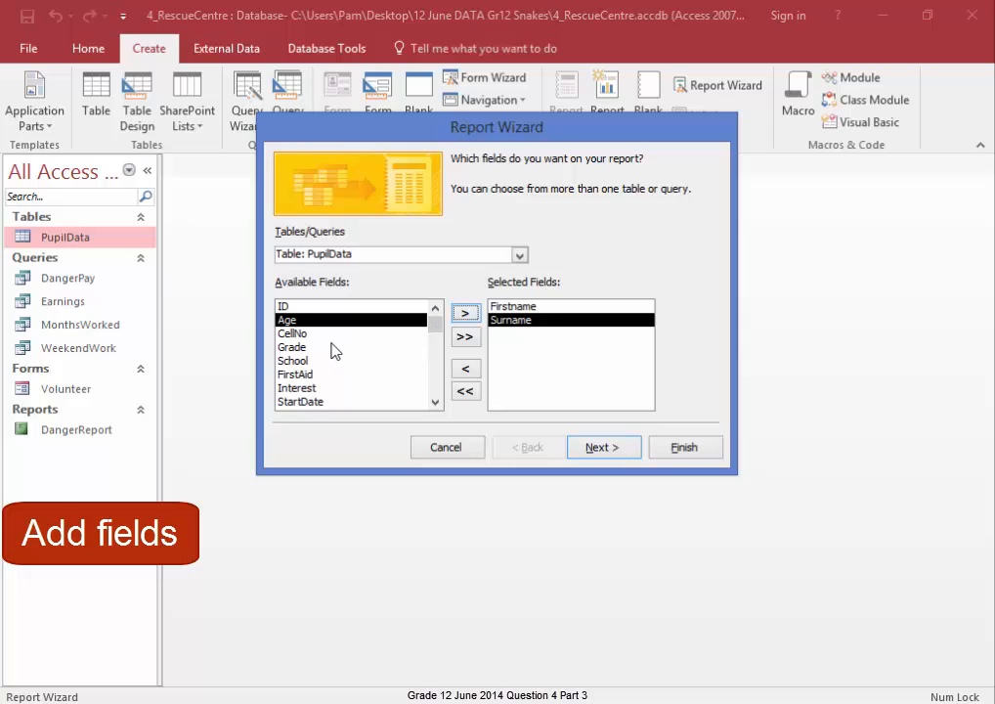
pyautogui.click(332, 347)
pyautogui.click(465, 315)
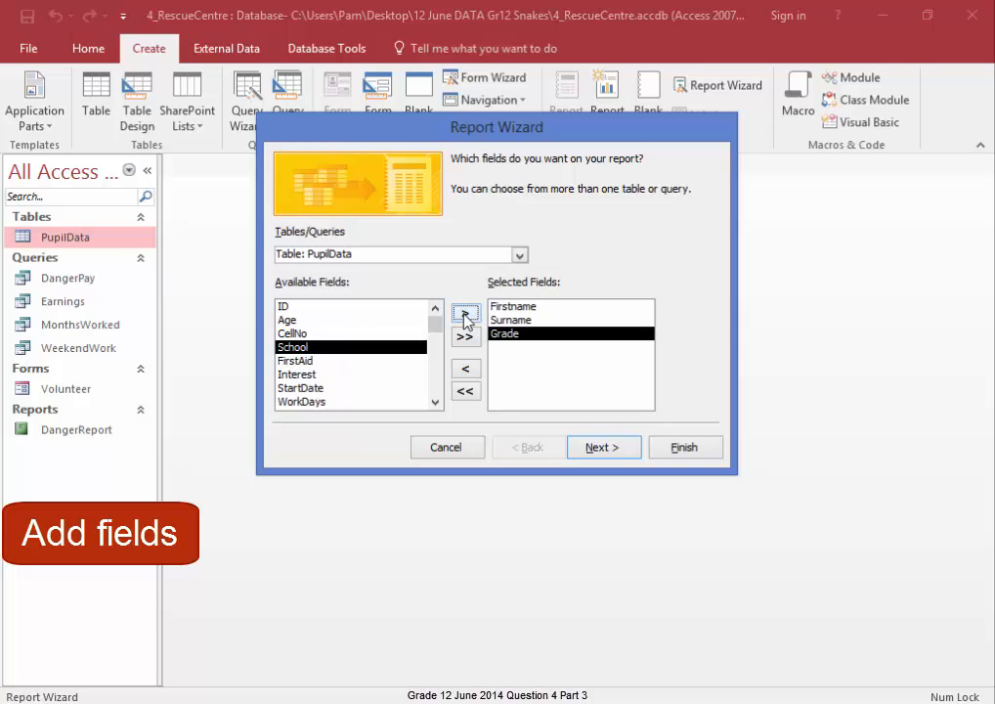
pyautogui.click(465, 315)
pyautogui.click(311, 402)
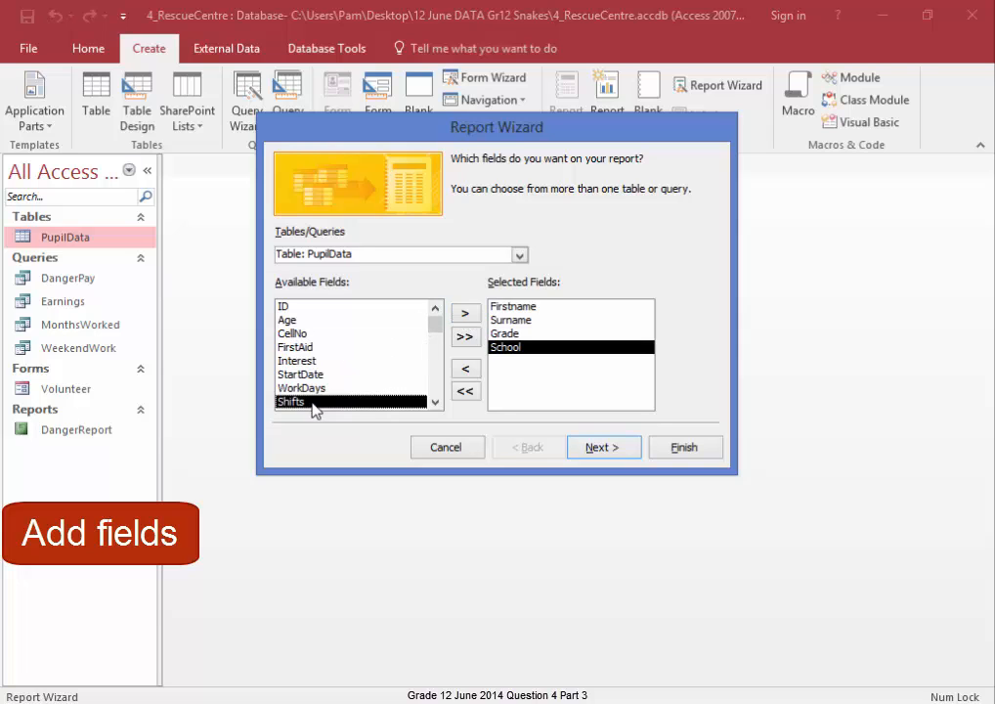
pyautogui.click(465, 313)
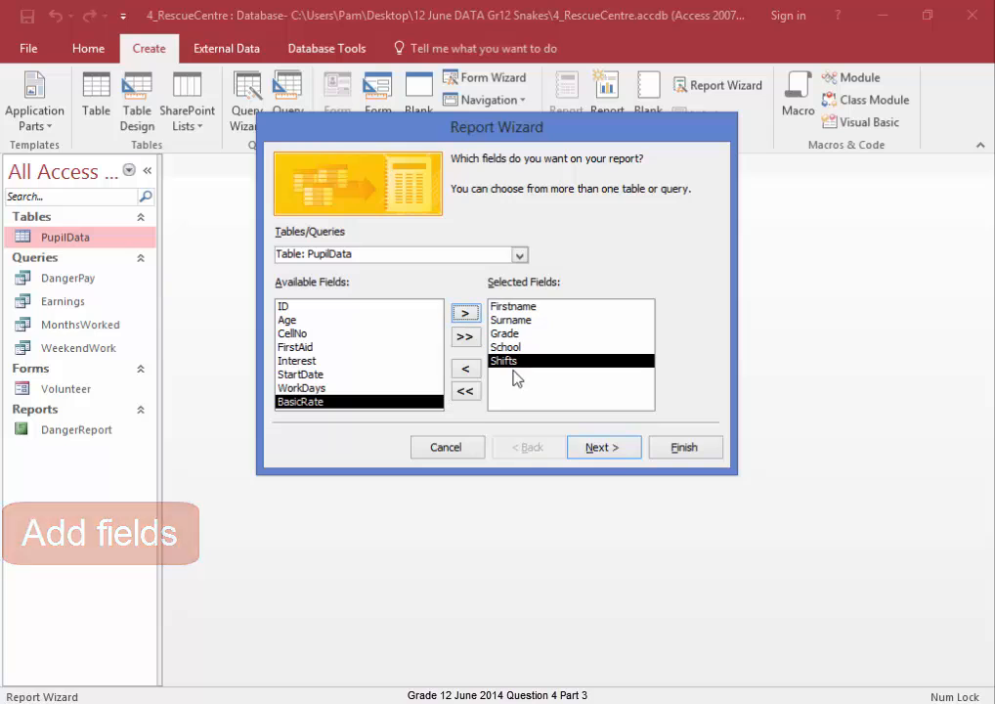
pyautogui.click(602, 448)
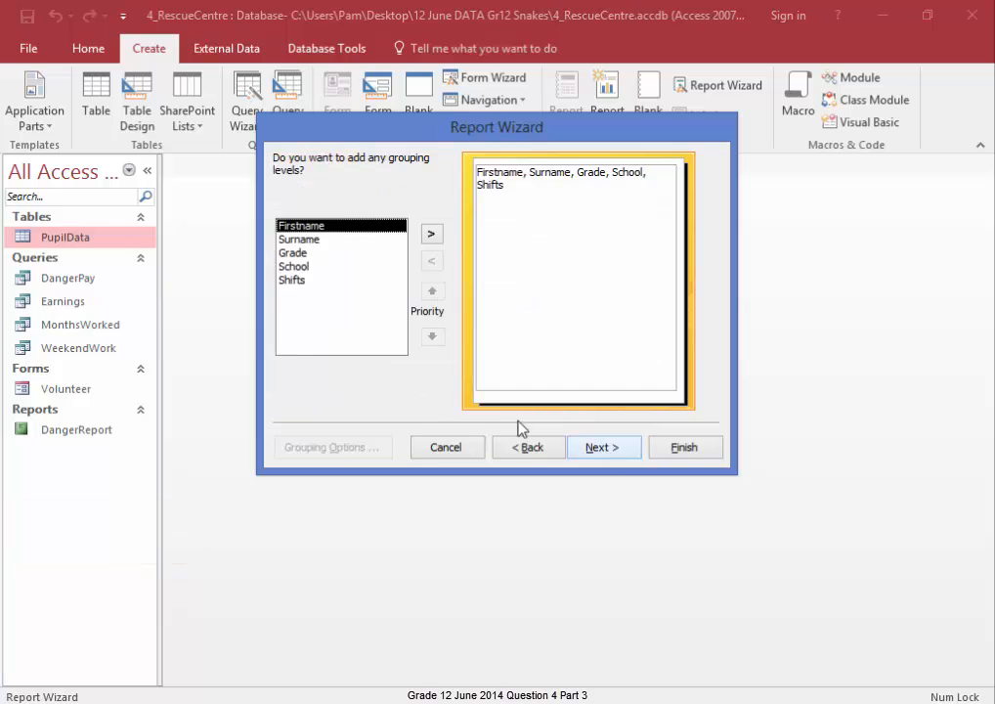
# - Add a grouping level on School in the wizard
pyautogui.click(298, 266)
pyautogui.click(430, 236)
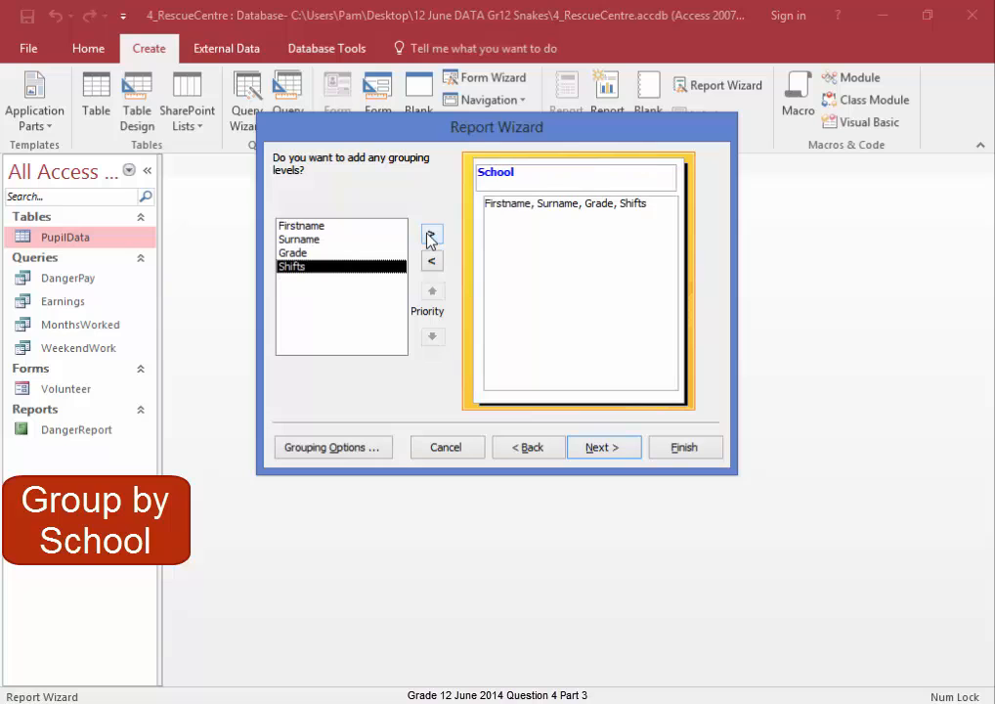
pyautogui.click(602, 448)
# - Sort the detail records ascending by Grade, then by Surname, keeping the default layout options
pyautogui.click(619, 224)
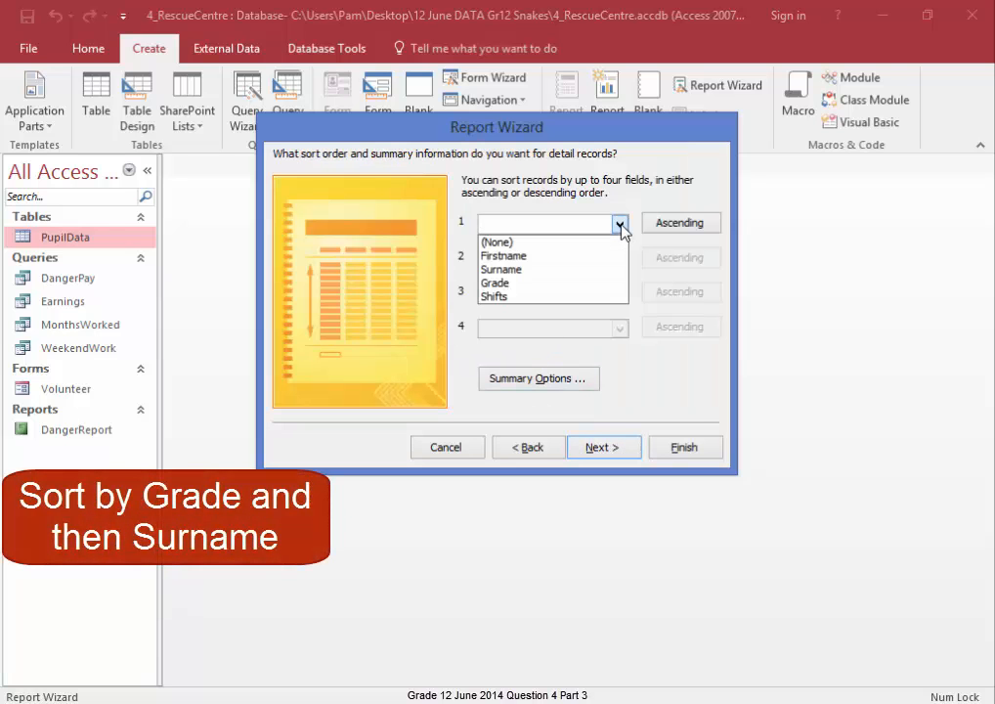
pyautogui.click(602, 284)
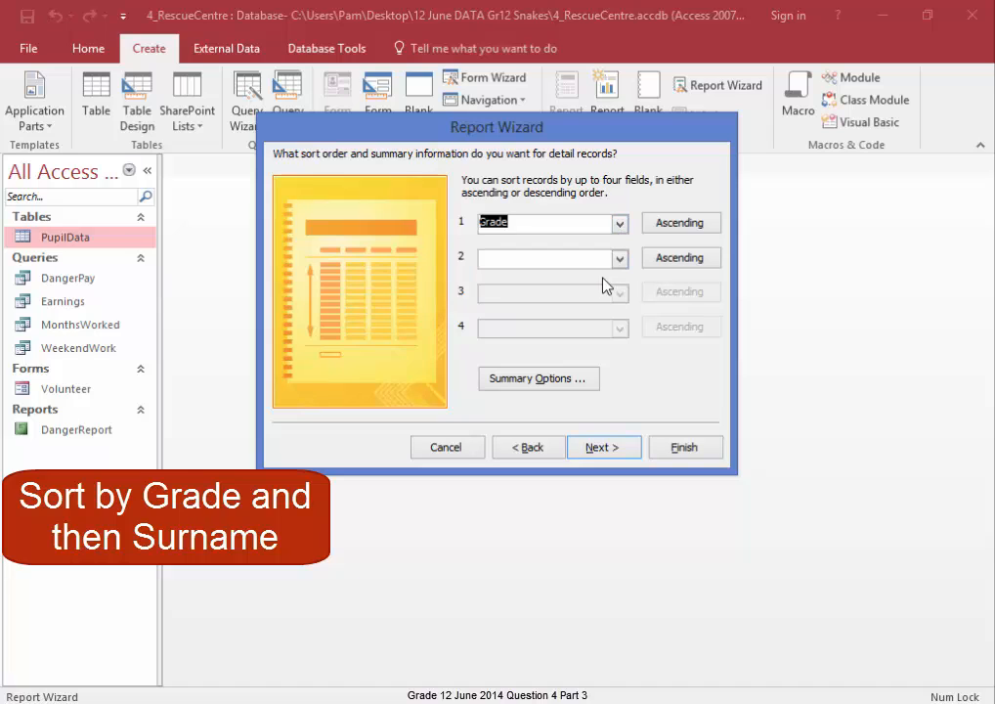
pyautogui.click(618, 259)
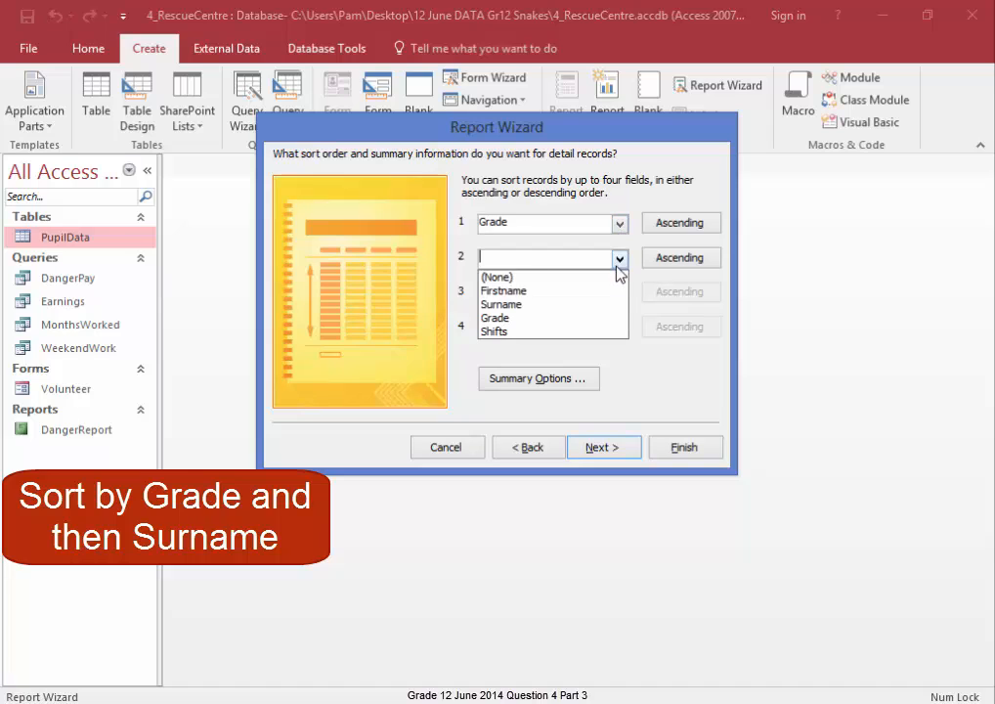
pyautogui.click(582, 305)
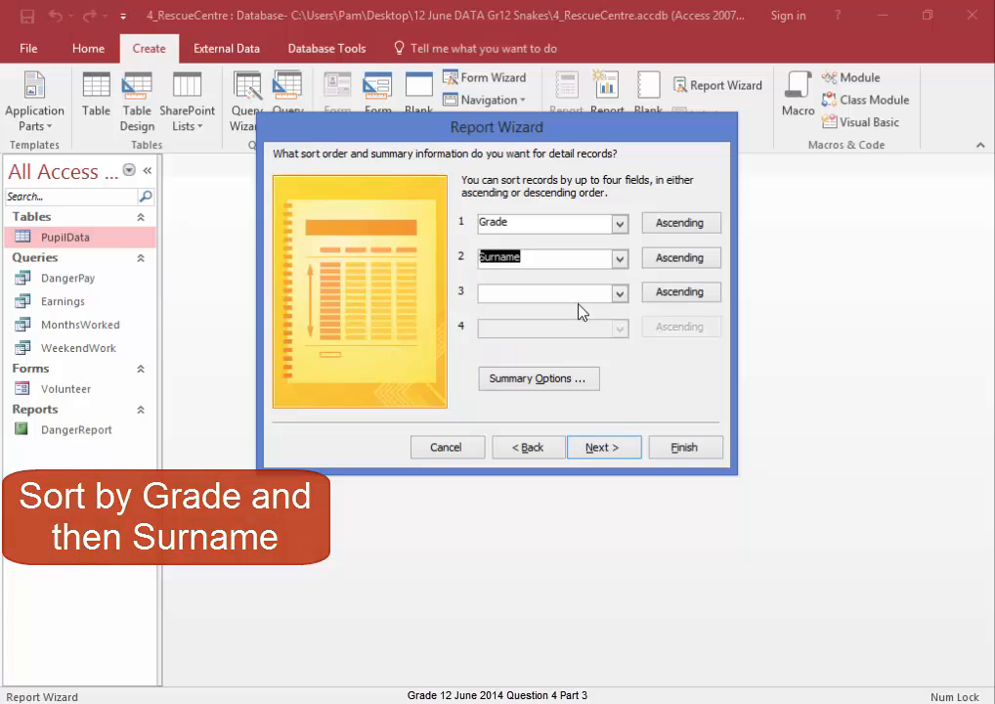
pyautogui.click(601, 450)
pyautogui.click(601, 450)
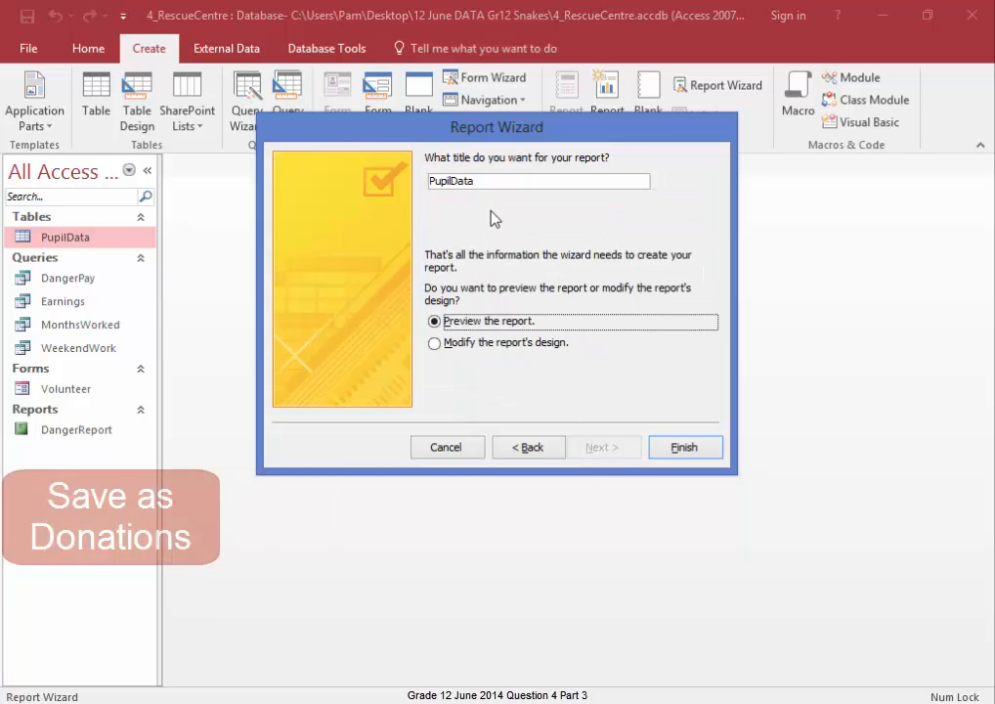
# - Title the report Donations and finish the wizard
pyautogui.doubleClick(433, 183)
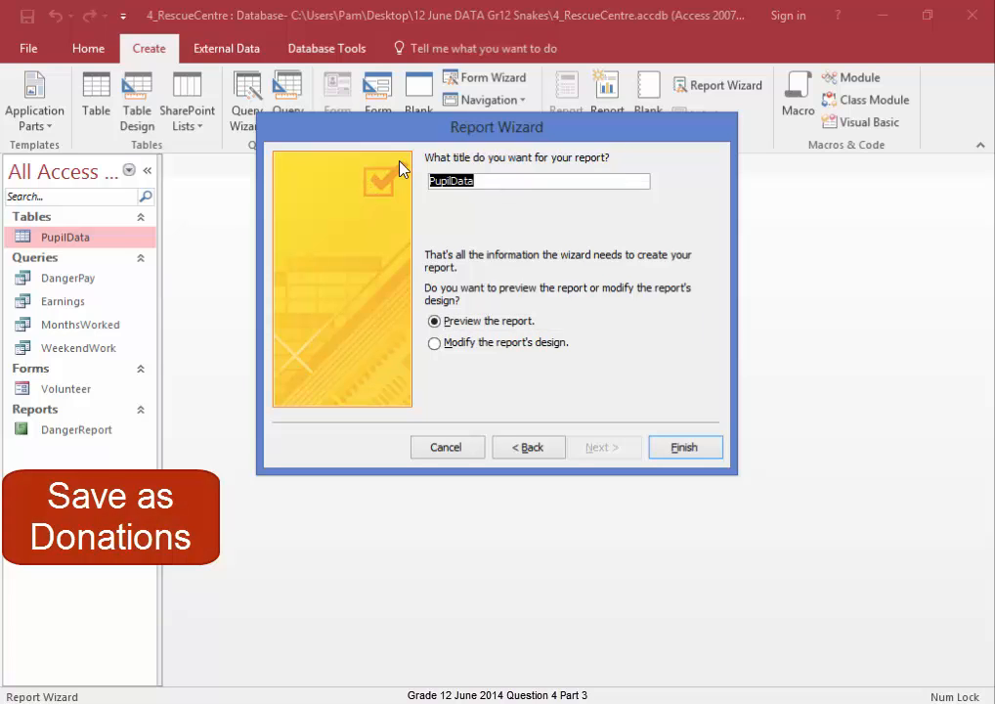
pyautogui.write('Donations')
pyautogui.click(671, 452)
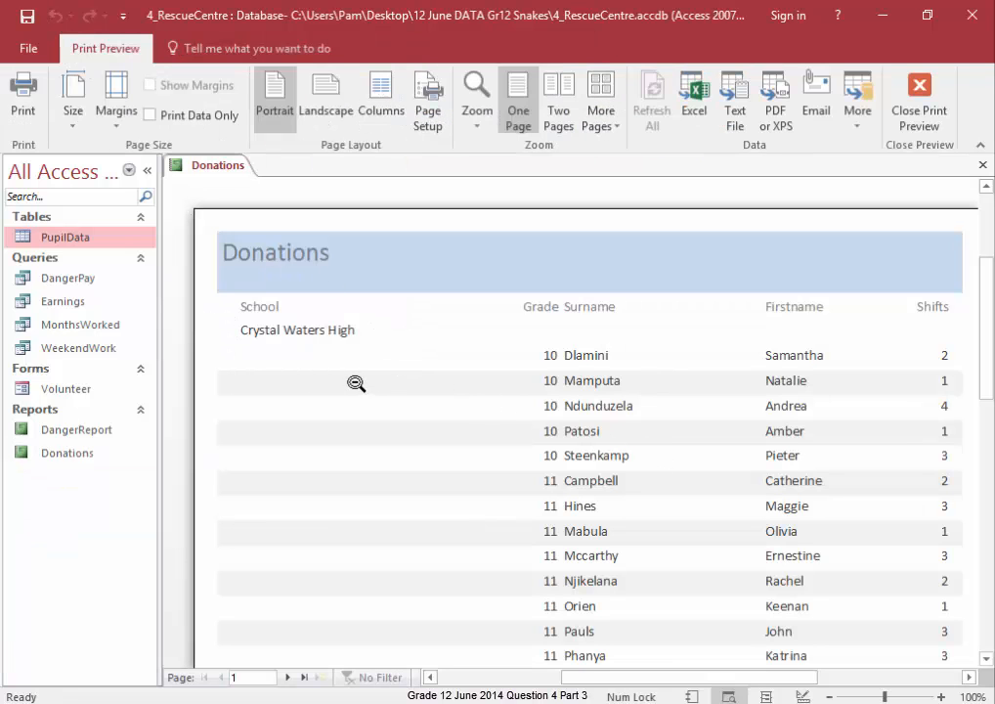
# - Scroll through the Donations report preview and close it to reach Design View
pyautogui.scroll(-10, 356, 384)
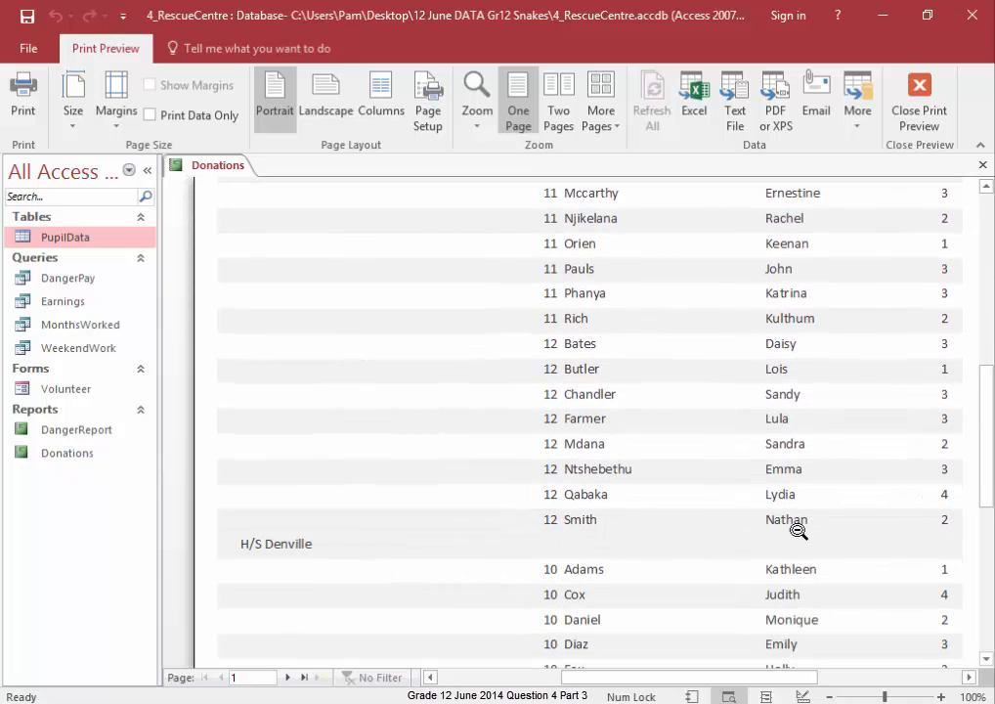
pyautogui.moveTo(984, 491); pyautogui.dragTo(987, 305)
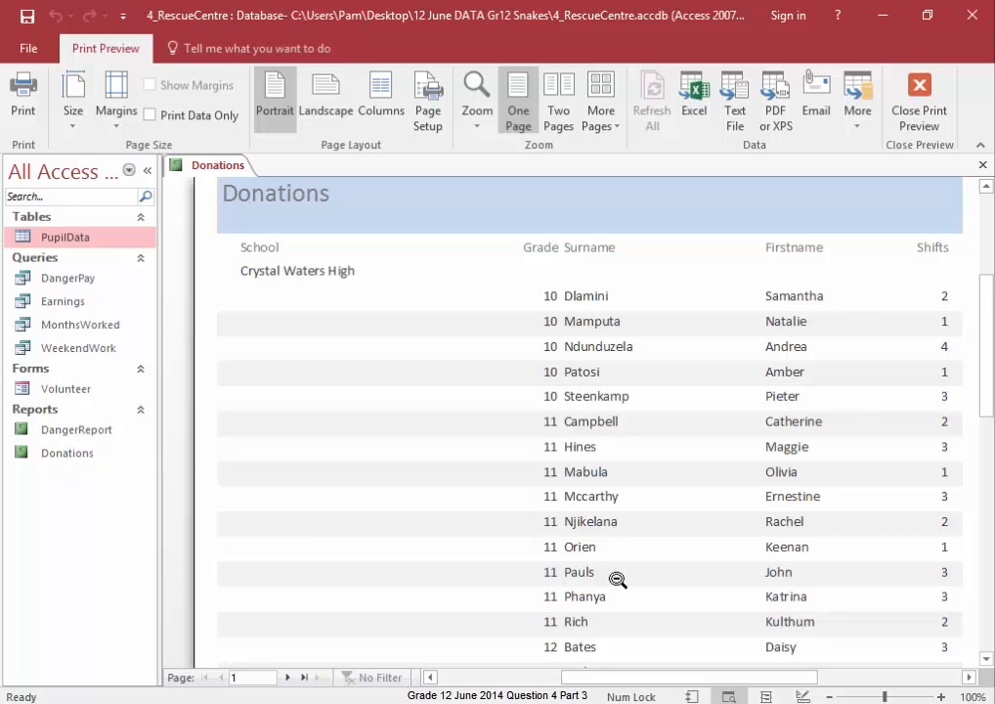
pyautogui.click(908, 115)
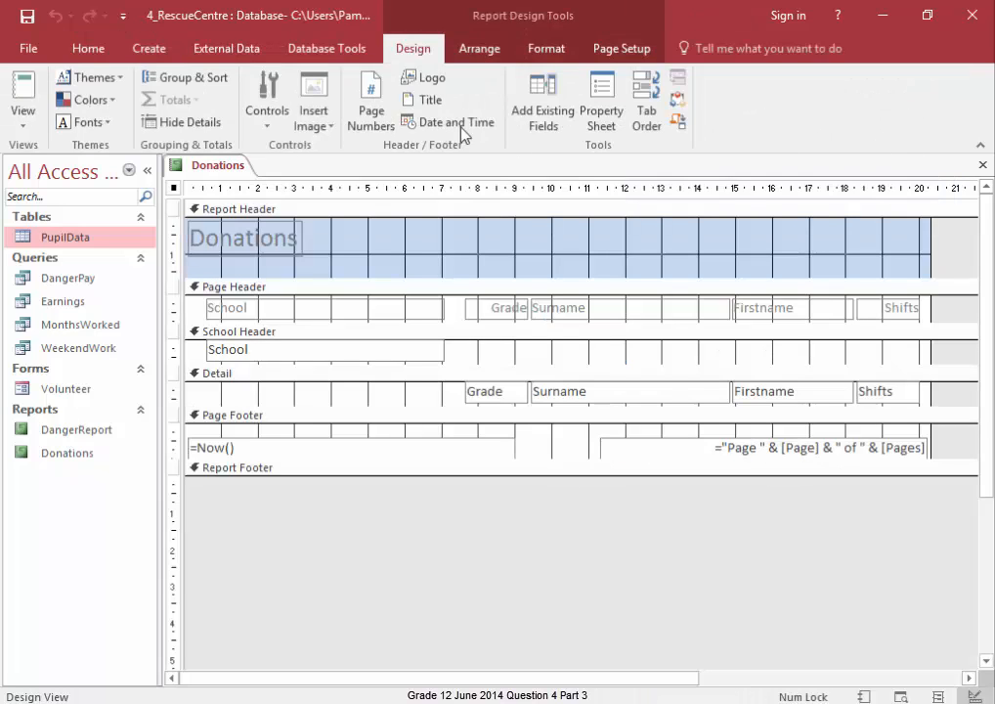
# - Open the grouping options and give the School group a footer section
pyautogui.click(191, 86)
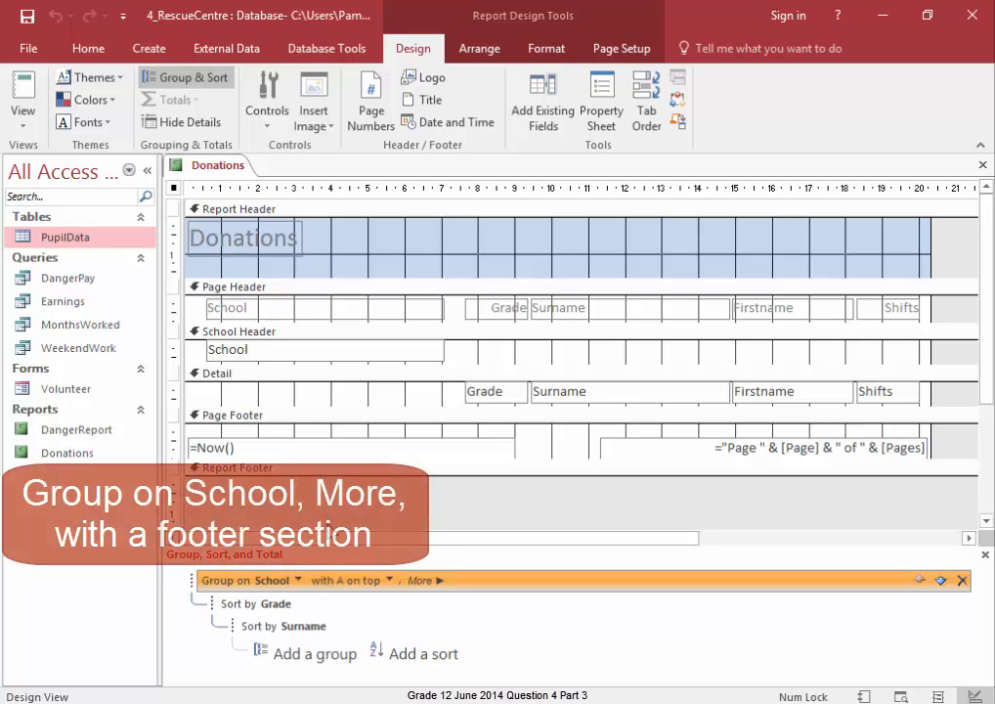
pyautogui.click(439, 580)
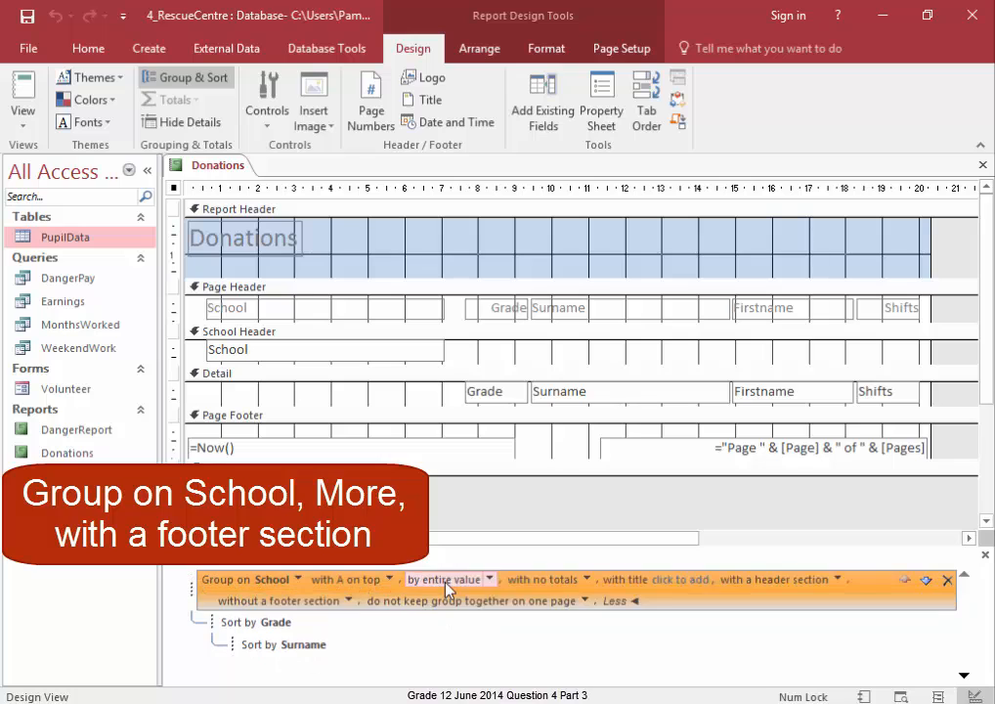
pyautogui.click(347, 602)
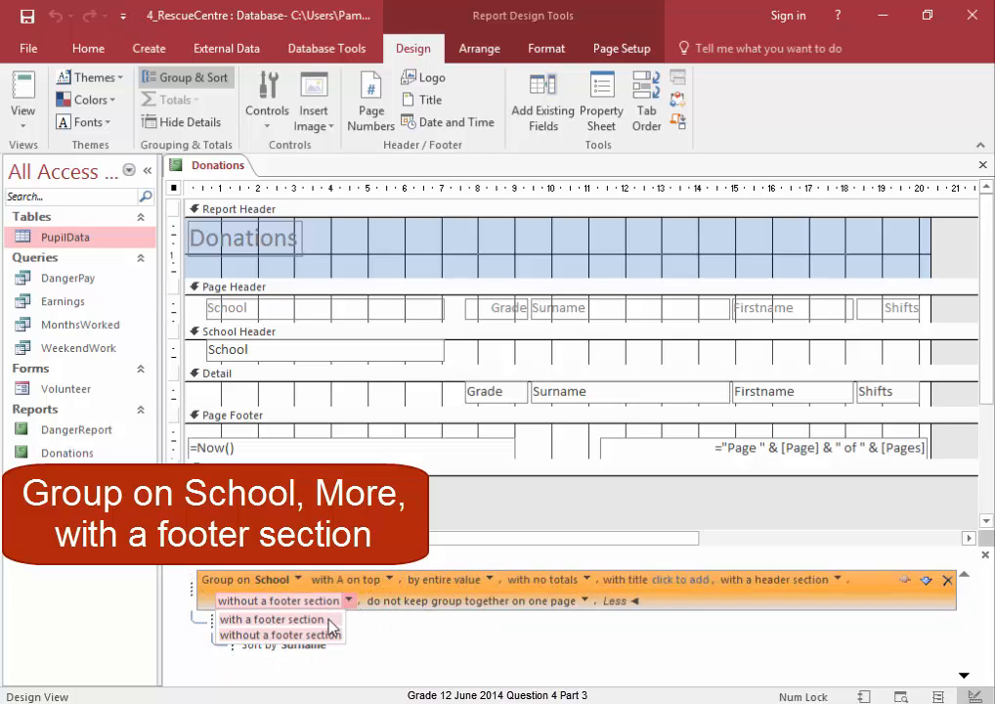
pyautogui.click(328, 620)
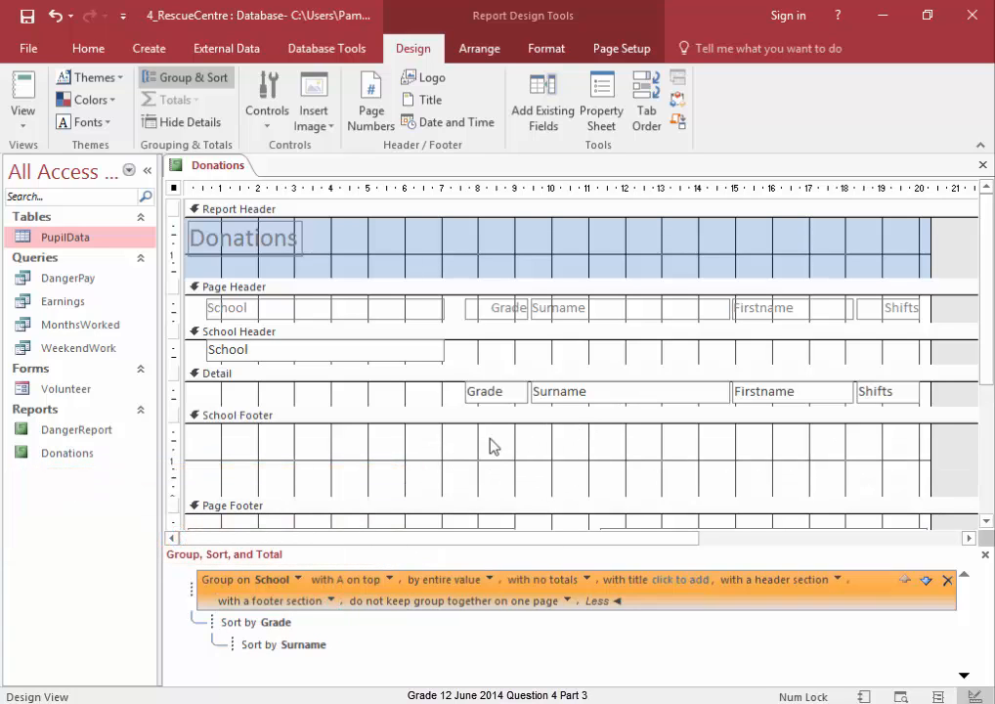
# - Draw a text box about 5 cm wide in the School Footer and enter the formula =Sum([Shifts])
pyautogui.click(267, 116)
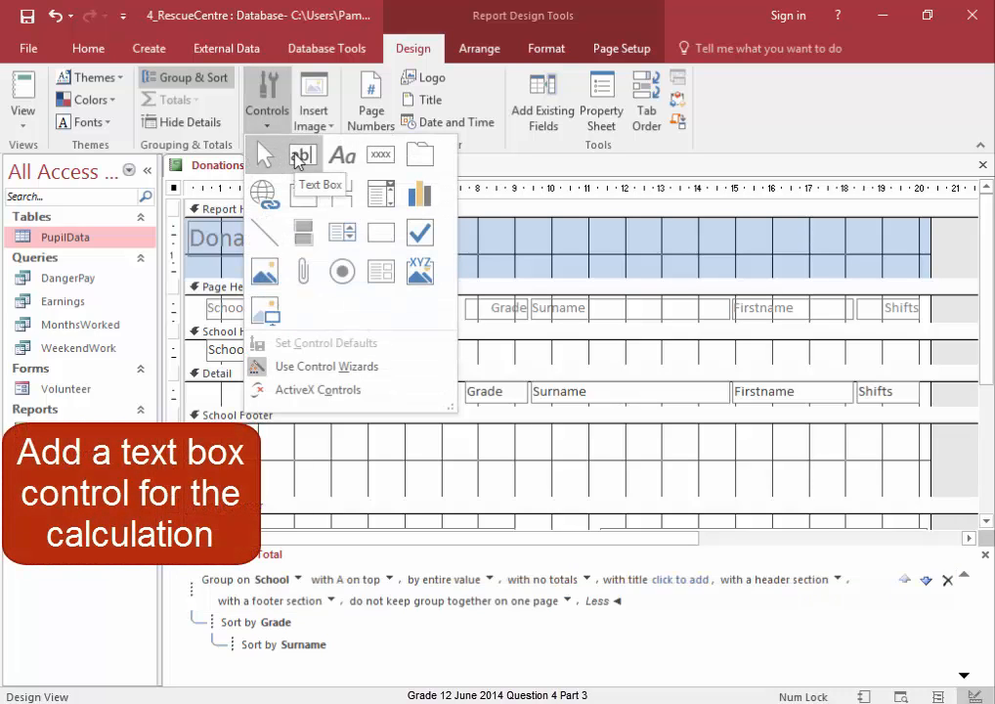
pyautogui.click(303, 154)
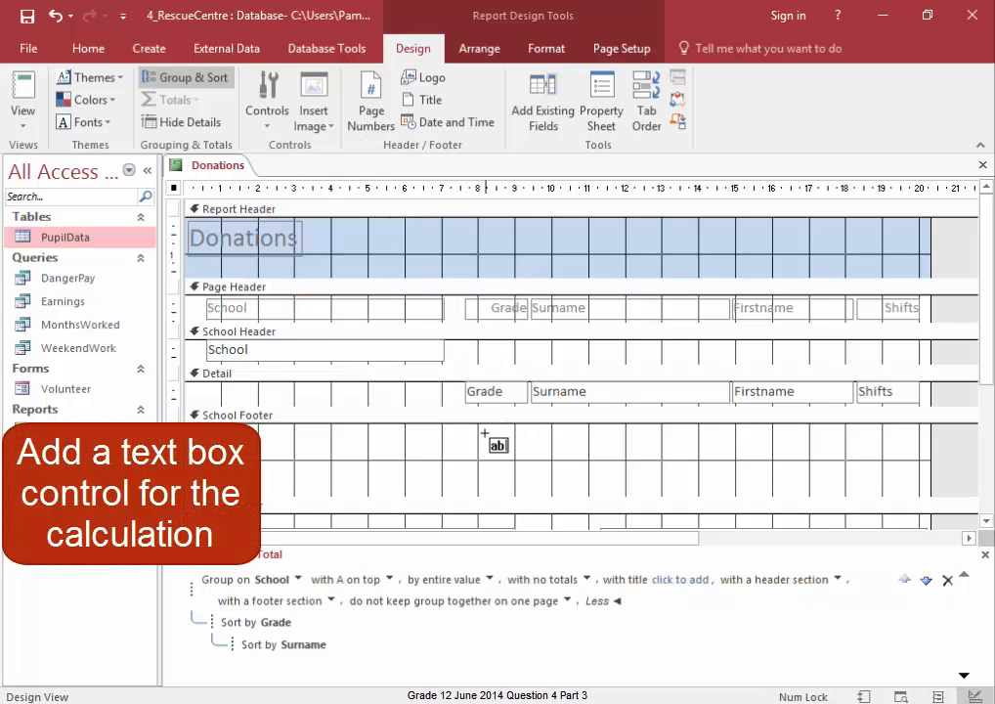
pyautogui.moveTo(485, 433); pyautogui.dragTo(678, 470)
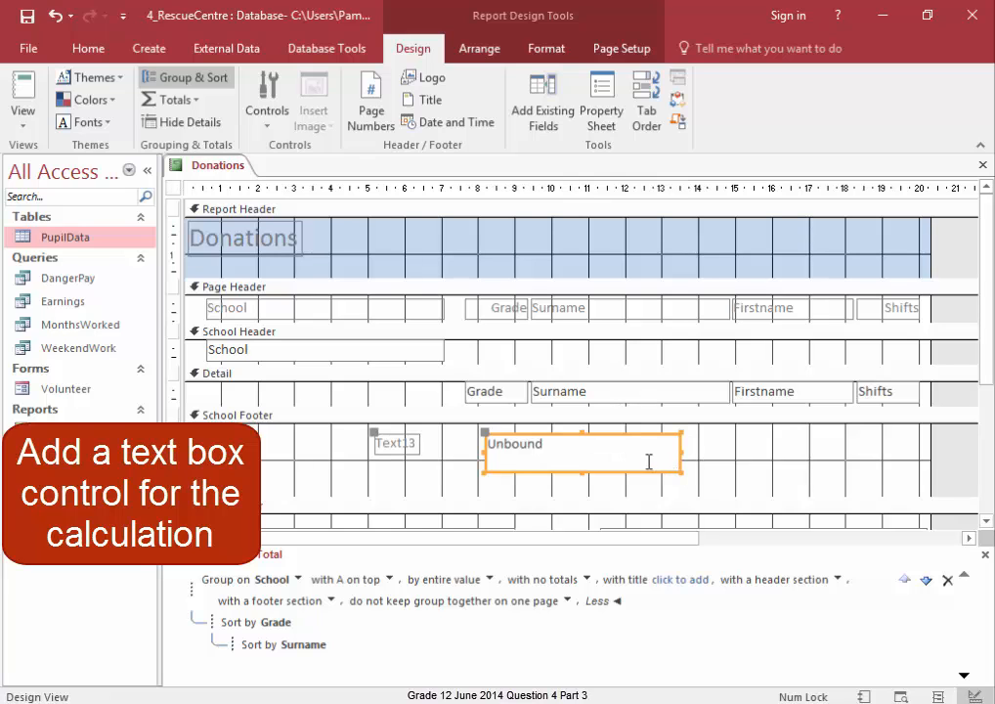
pyautogui.click(639, 446)
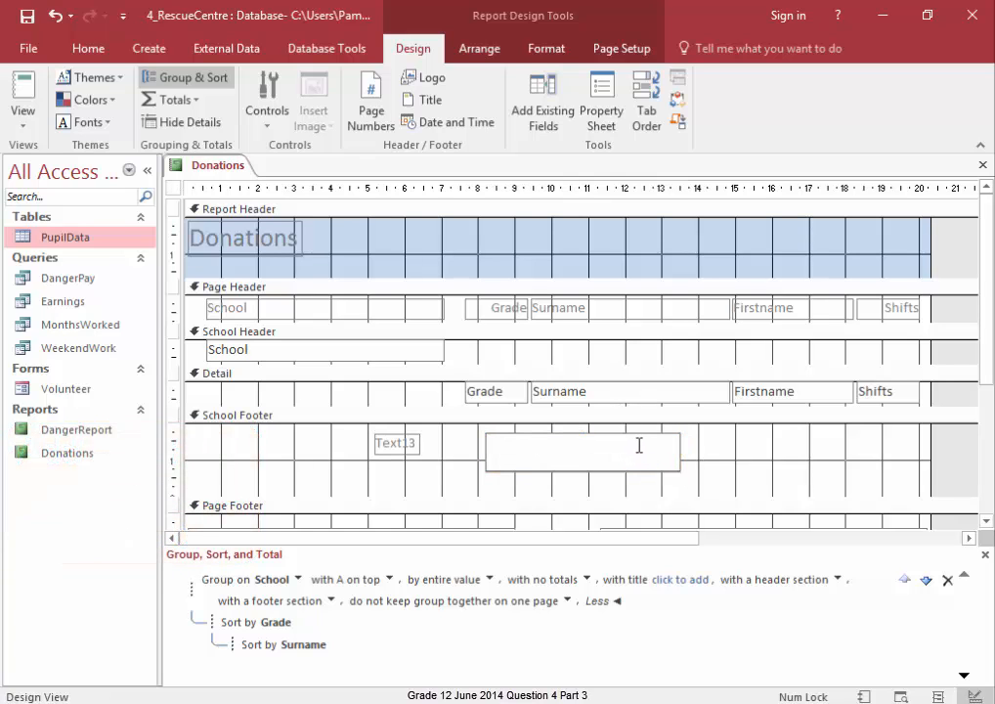
pyautogui.write('=sum([Shifts')
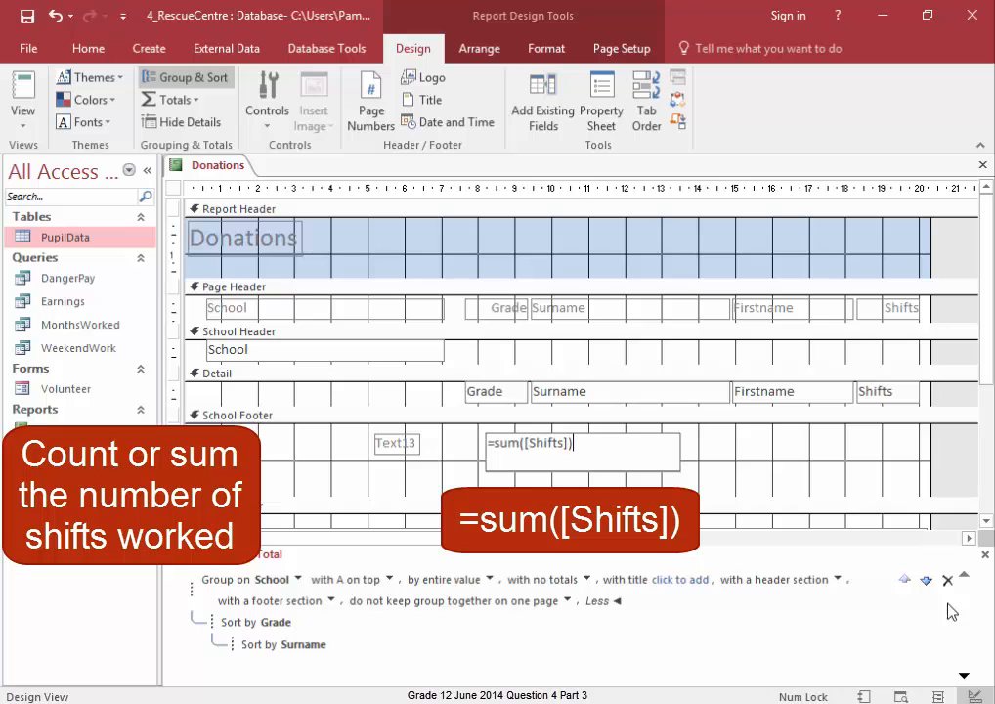
pyautogui.click(277, 479)
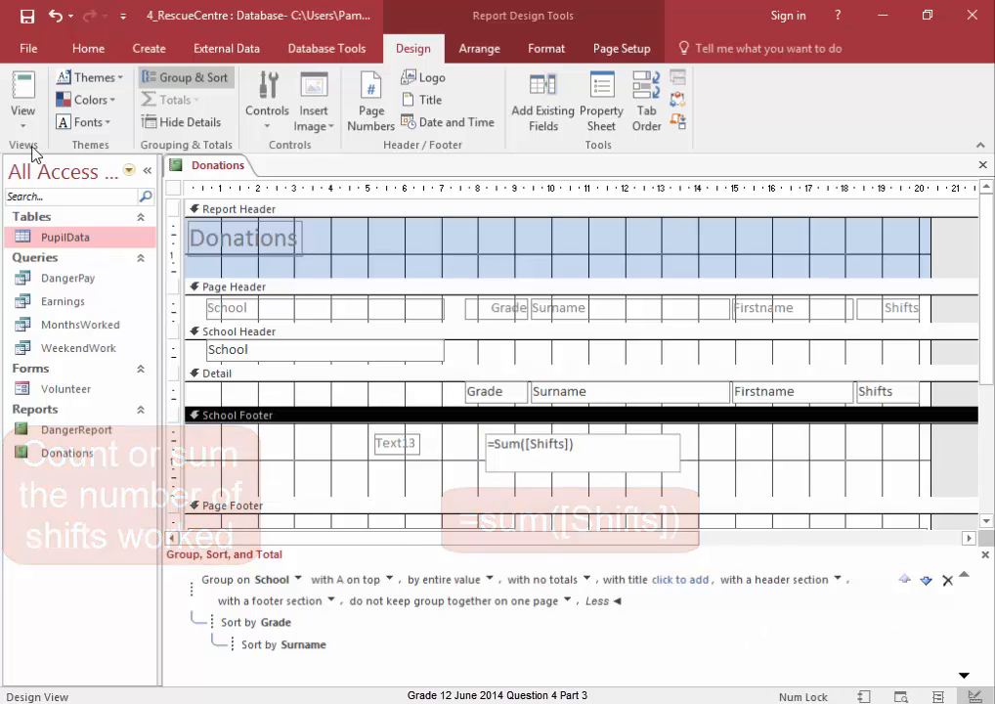
# - Switch to Report View and scroll down to check the shift totals under each school
pyautogui.click(23, 128)
pyautogui.click(44, 165)
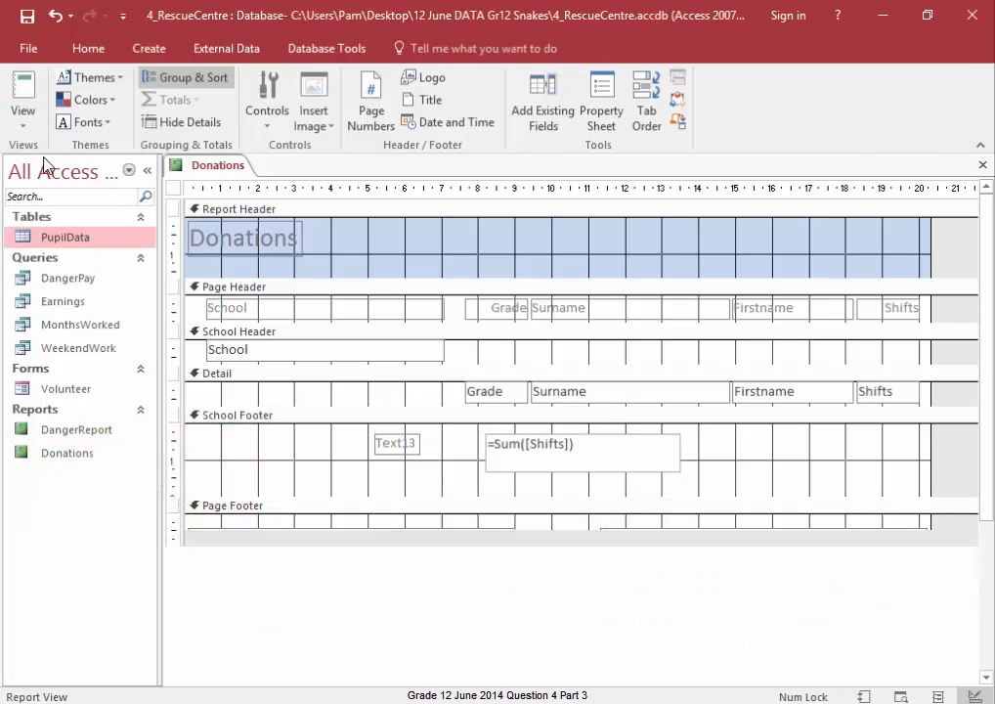
pyautogui.moveTo(989, 242); pyautogui.dragTo(986, 311)
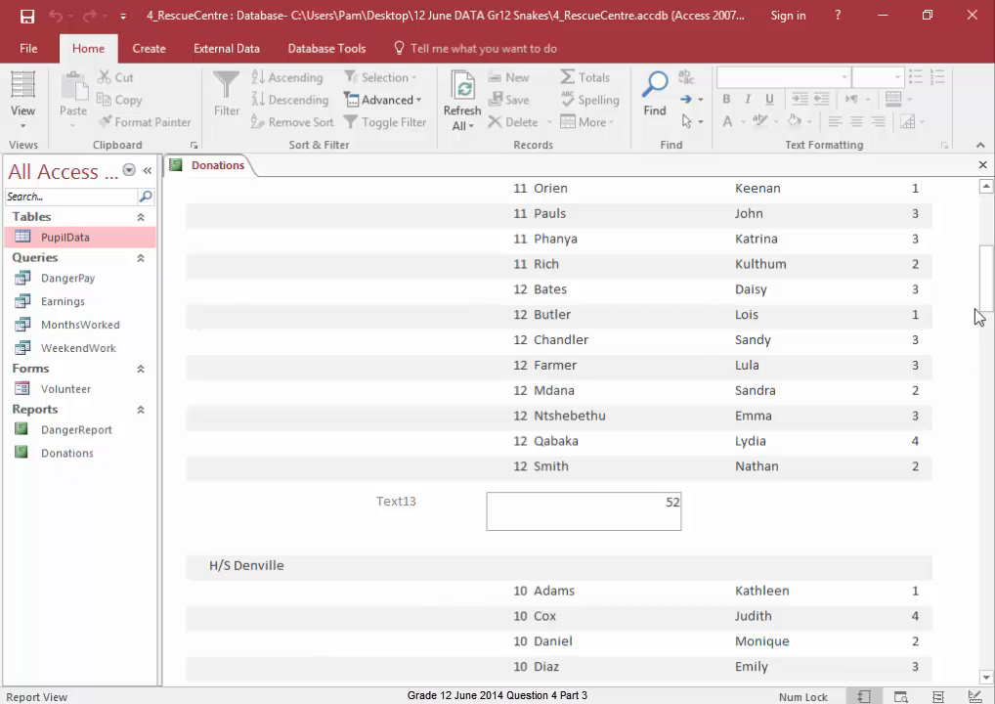
pyautogui.moveTo(984, 288); pyautogui.dragTo(990, 436)
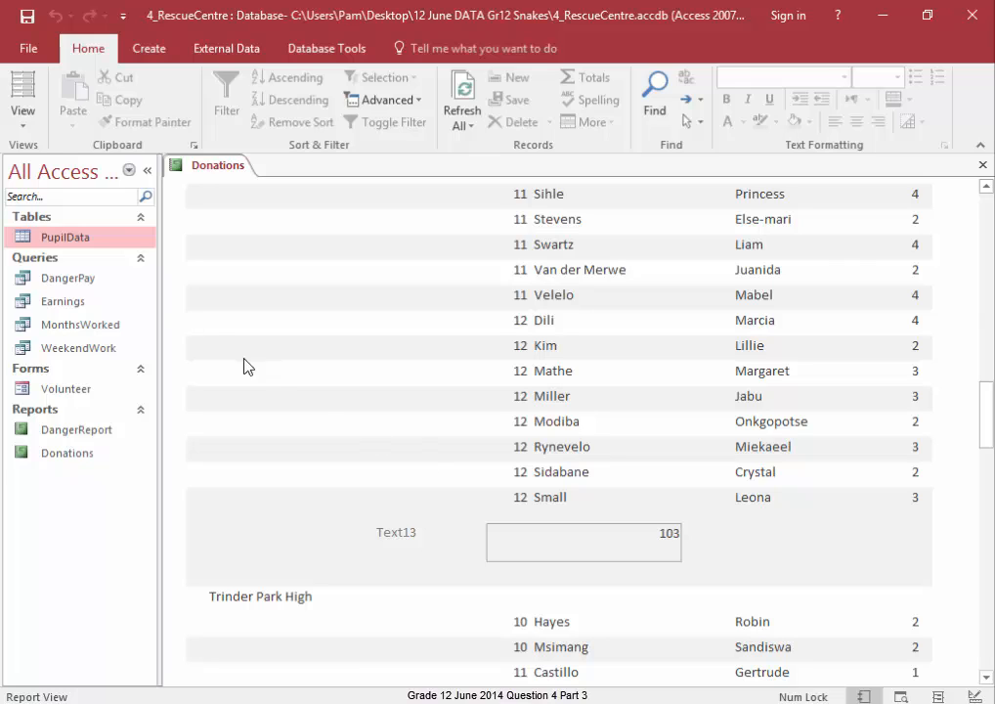
# - Return to Design View and extend the School Footer formula to =Sum([Shifts])*30
pyautogui.click(22, 122)
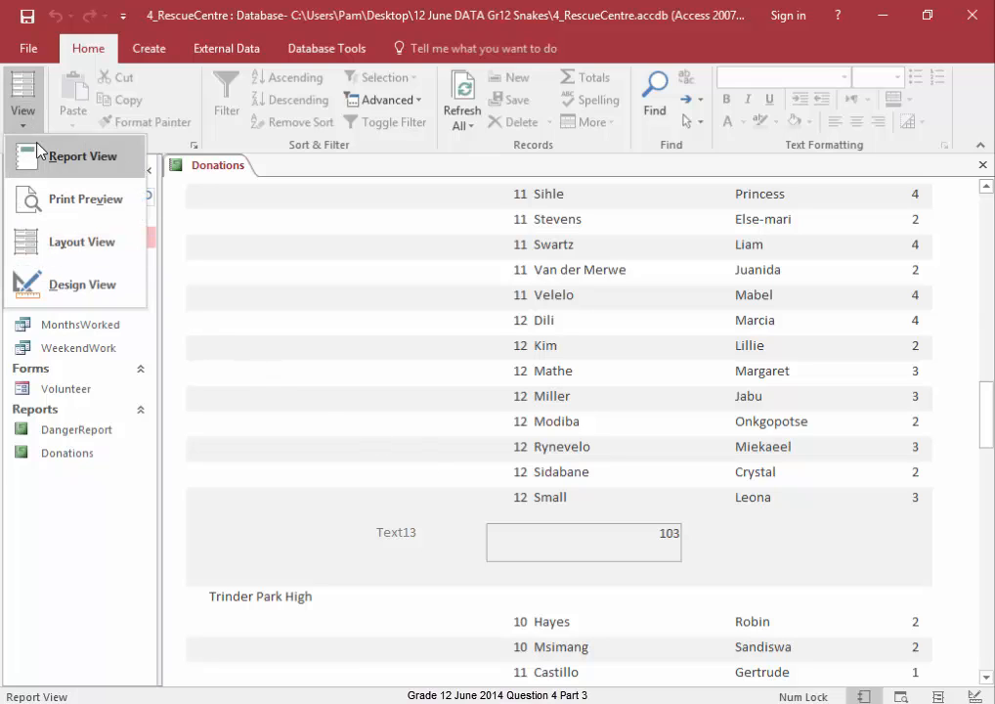
pyautogui.click(49, 283)
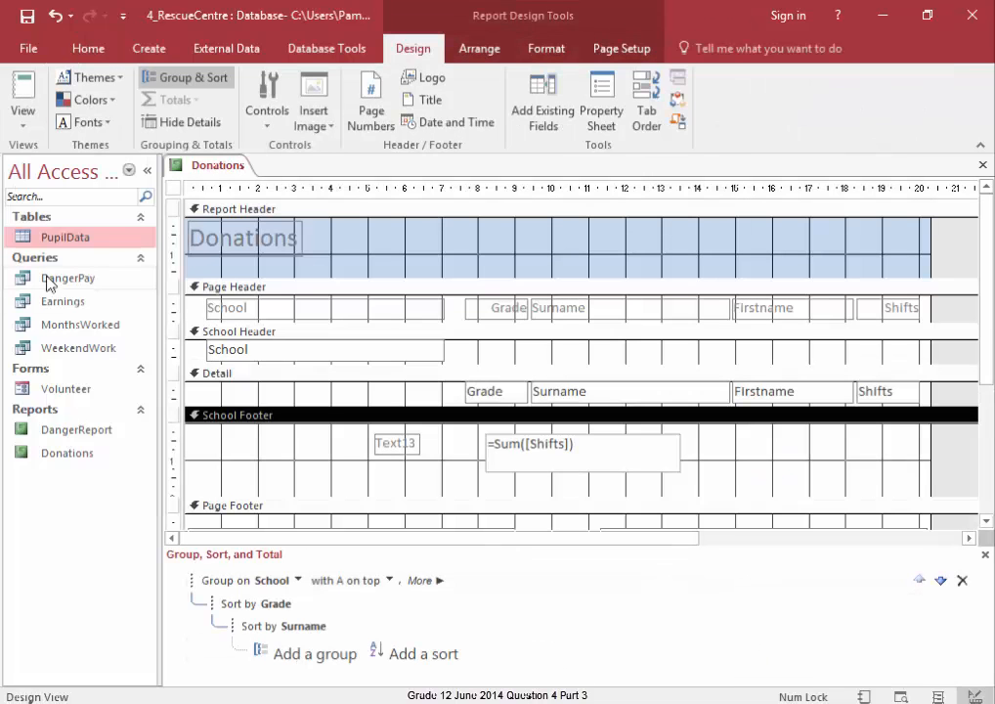
pyautogui.click(594, 459)
pyautogui.click(614, 441)
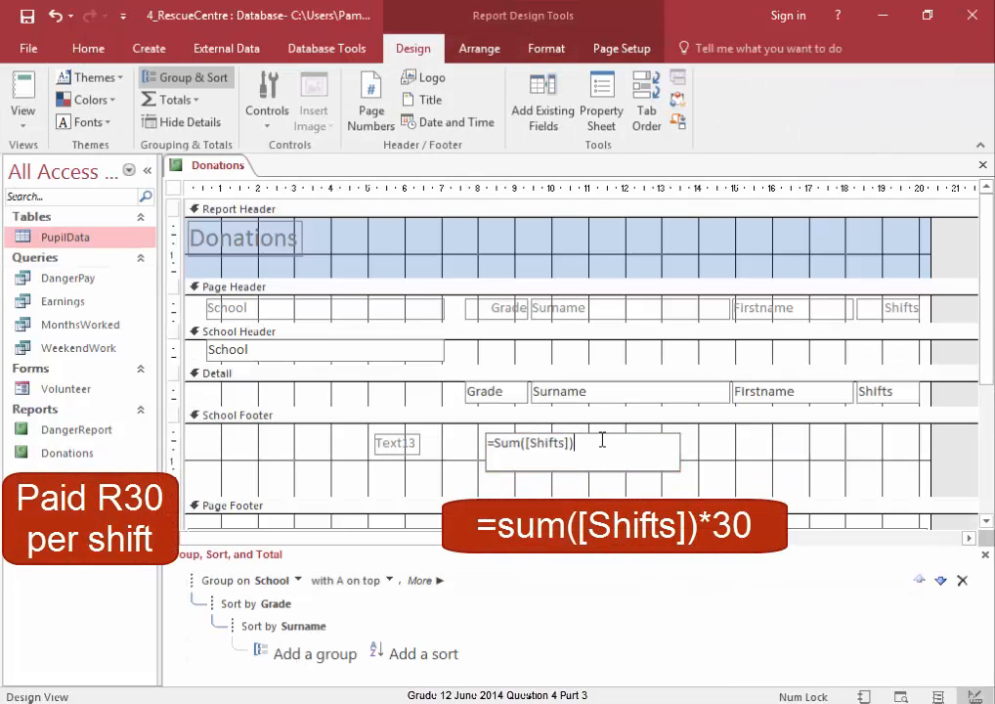
pyautogui.write('*30')
pyautogui.click(661, 480)
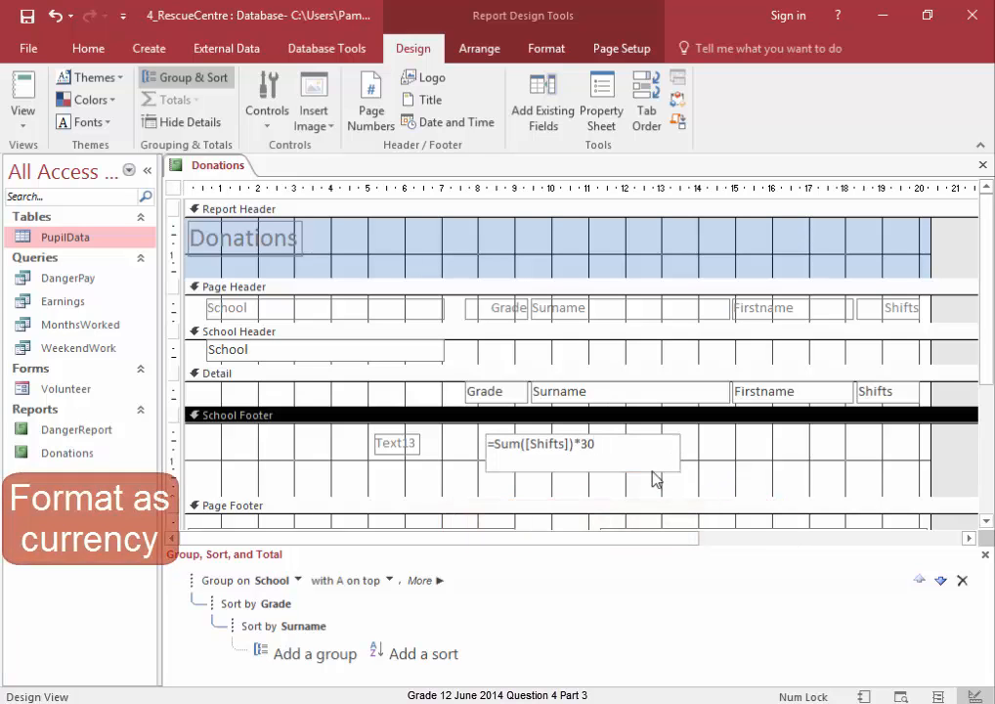
# - Set the calculated footer text box's Format property to Currency
pyautogui.click(653, 473)
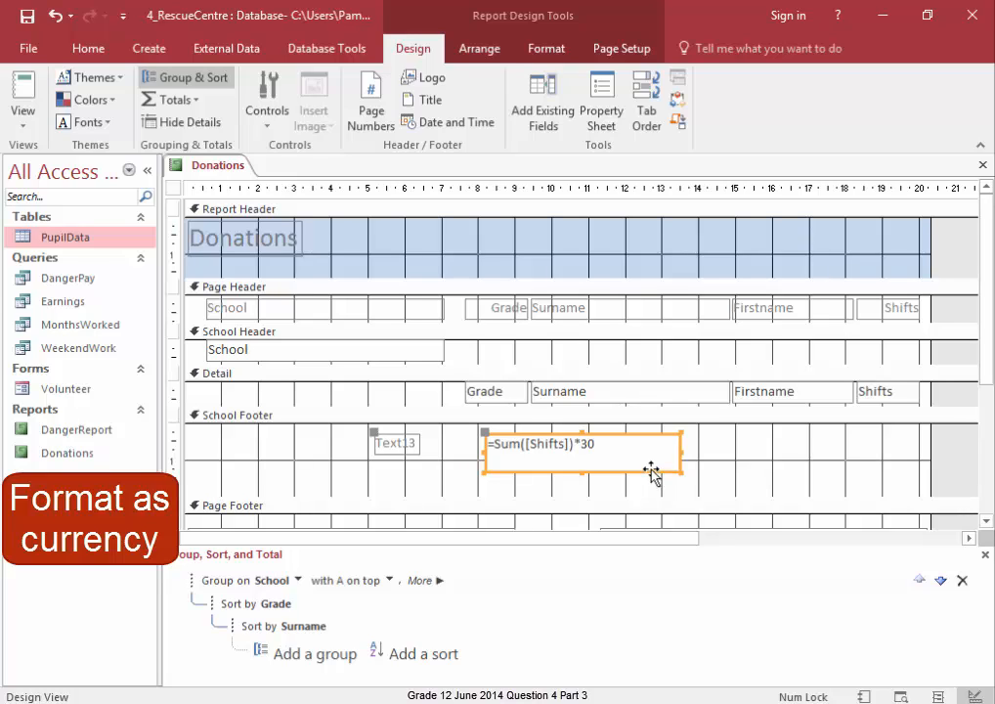
pyautogui.rightClick(653, 473)
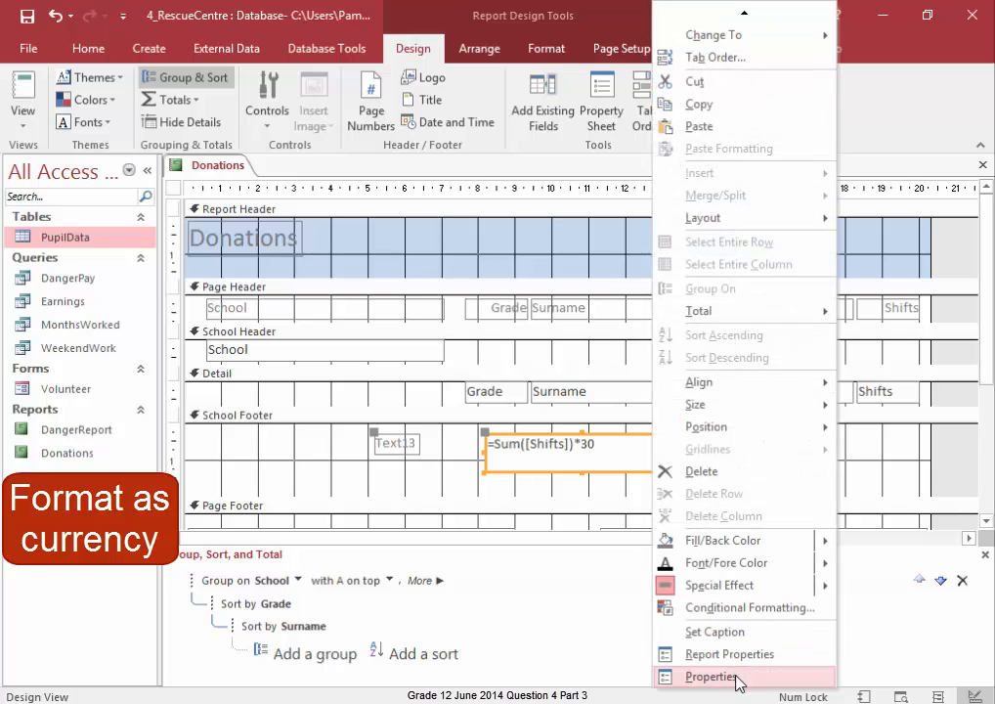
pyautogui.click(737, 676)
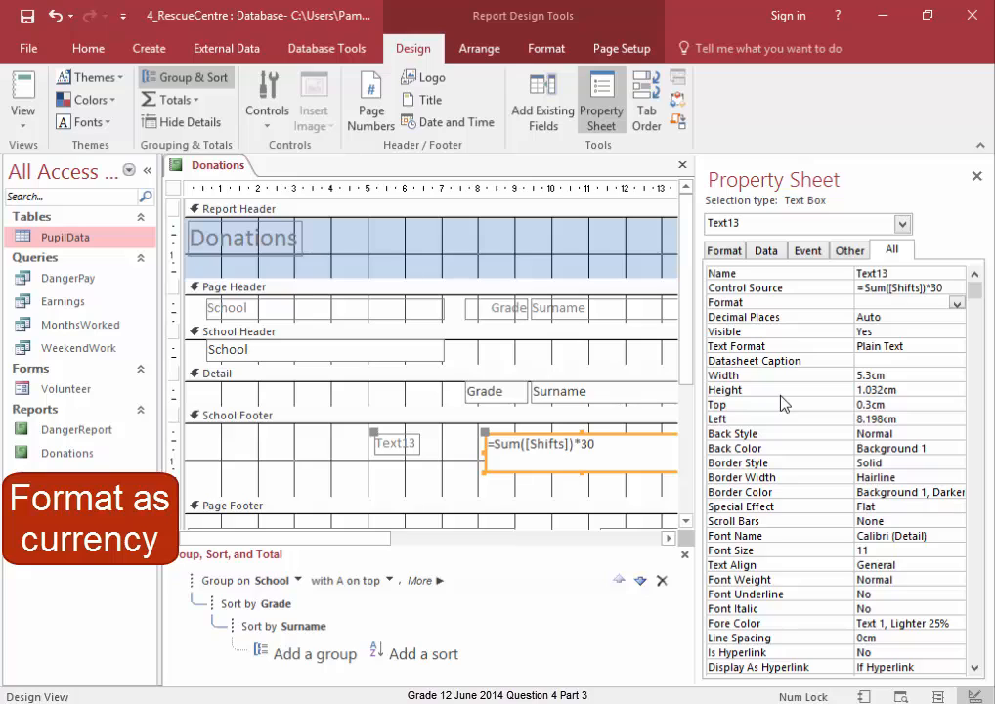
pyautogui.click(782, 302)
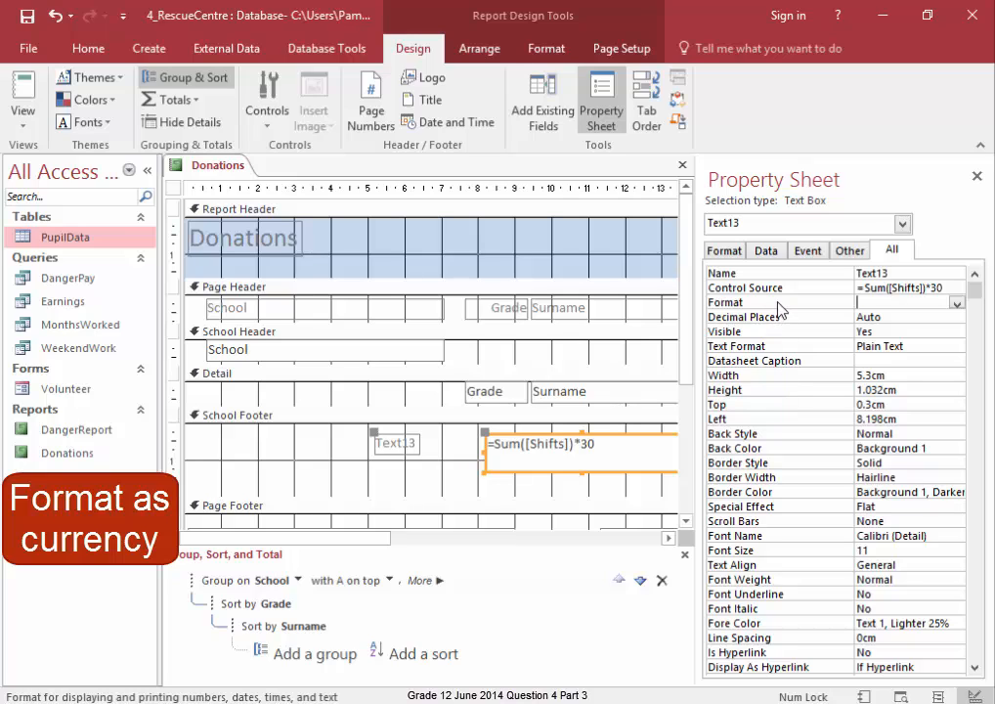
pyautogui.click(957, 305)
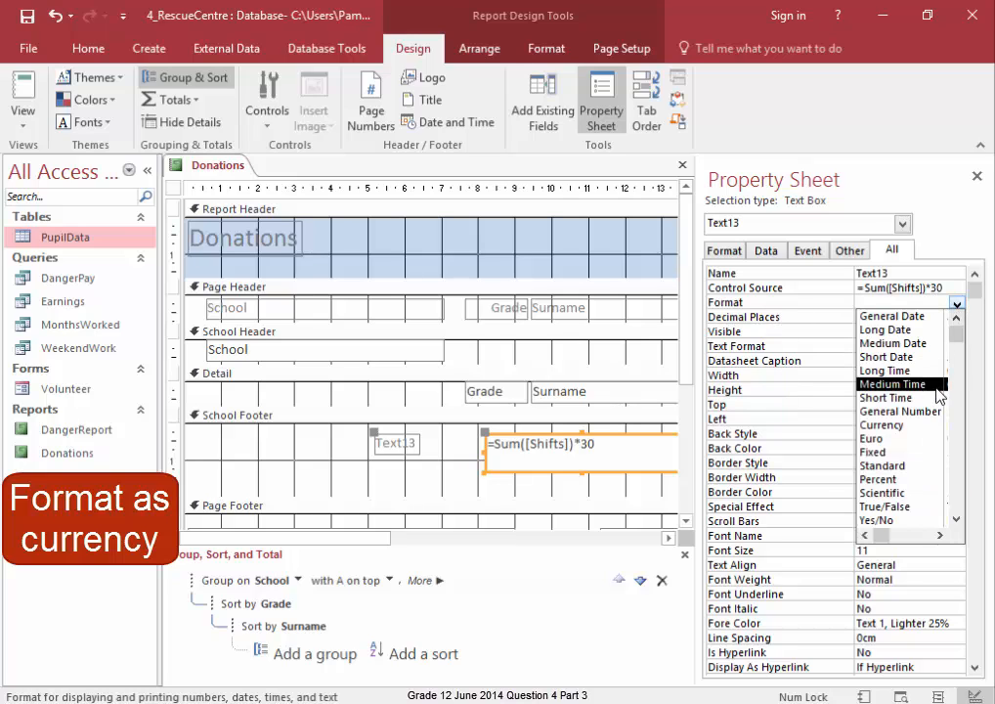
pyautogui.click(936, 426)
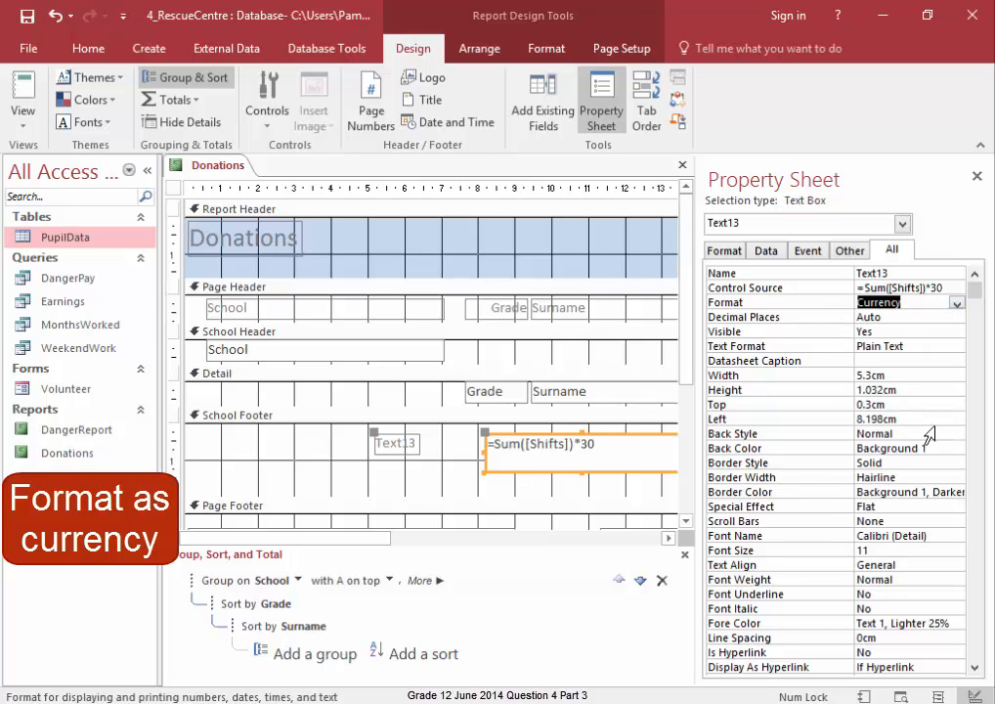
pyautogui.click(977, 178)
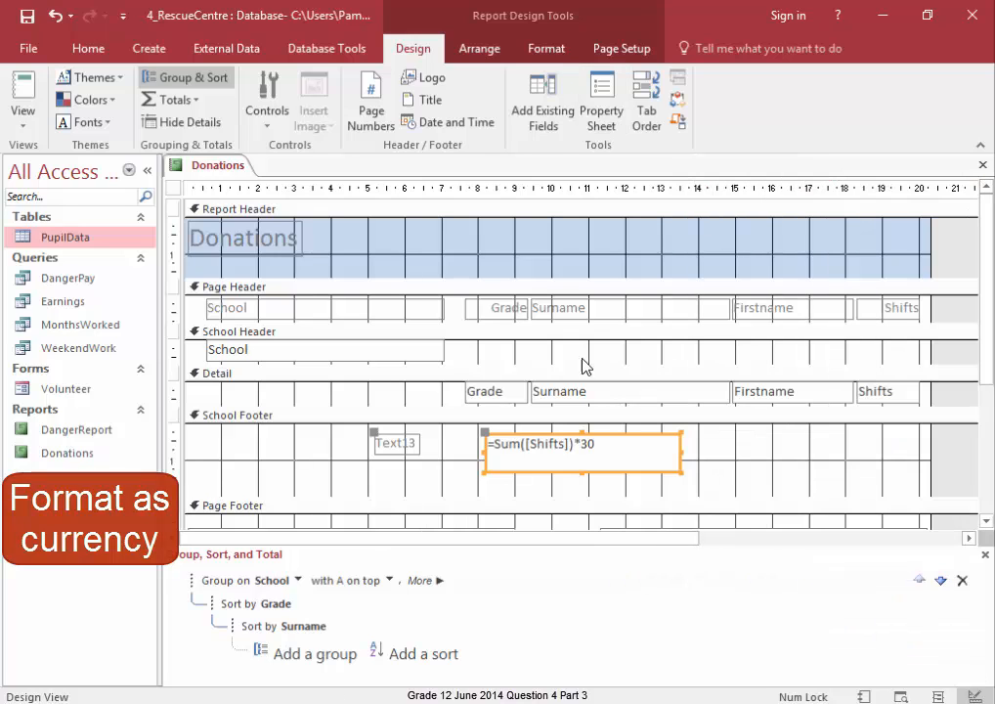
# - Switch to Report View and scroll through the report to check each school's footer amount
pyautogui.click(21, 110)
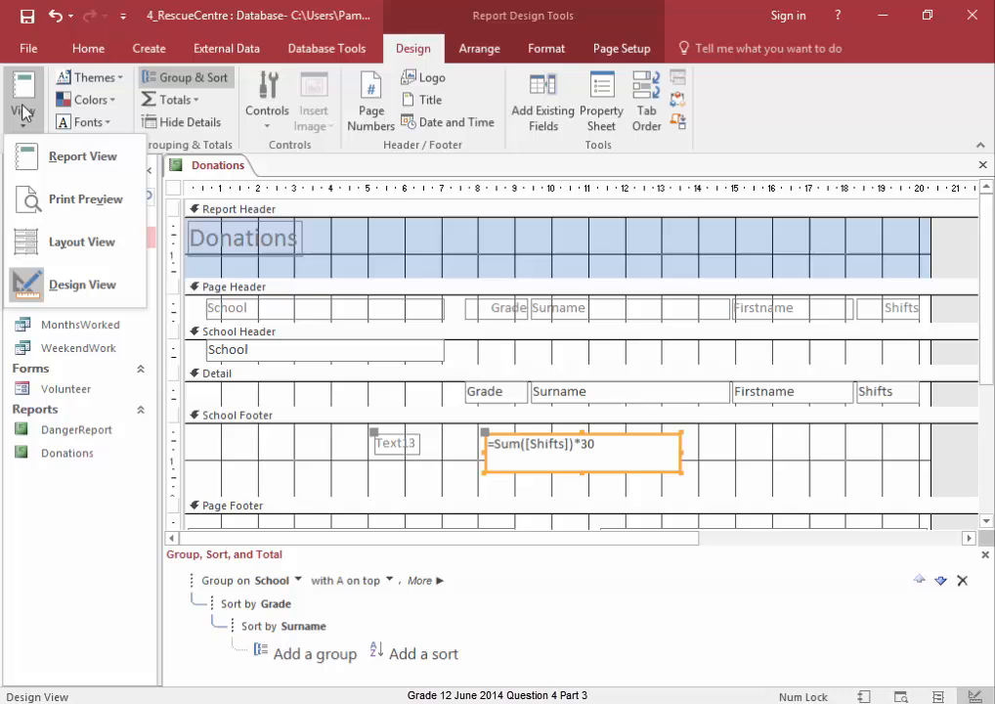
pyautogui.click(29, 155)
pyautogui.scroll(-5, 860, 499)
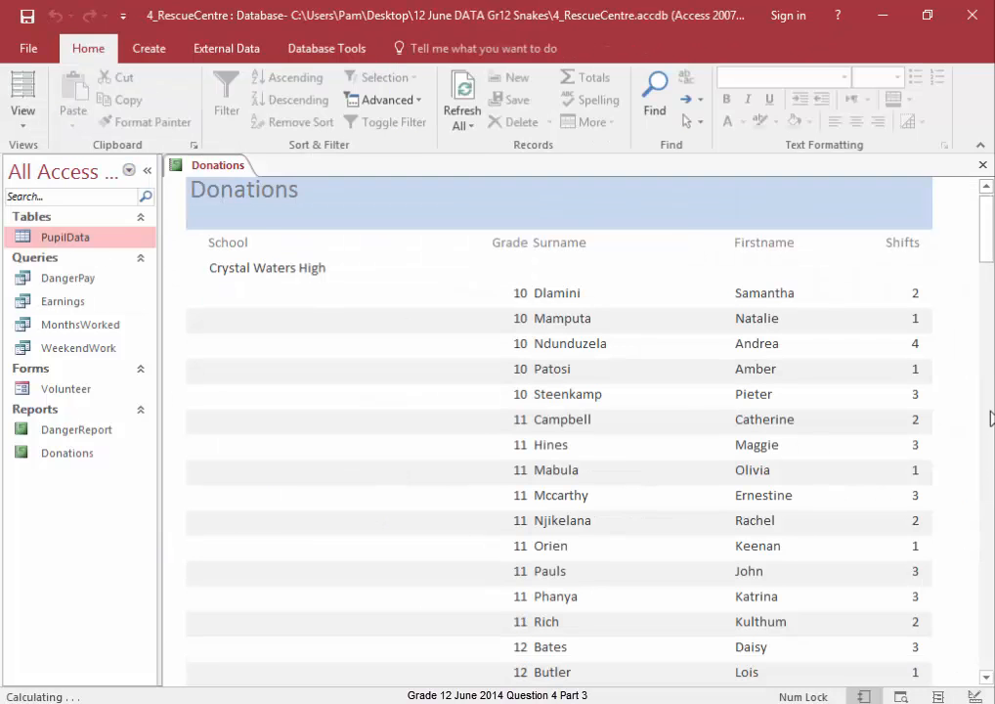
pyautogui.scroll(-2, 990, 417)
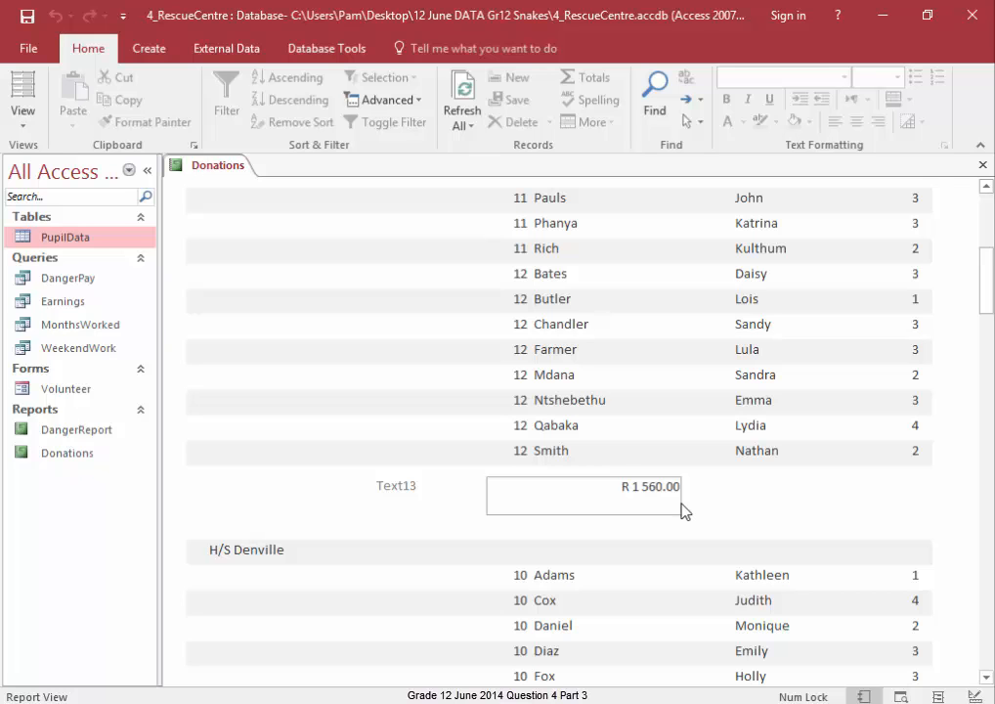
pyautogui.scroll(-9, 682, 509)
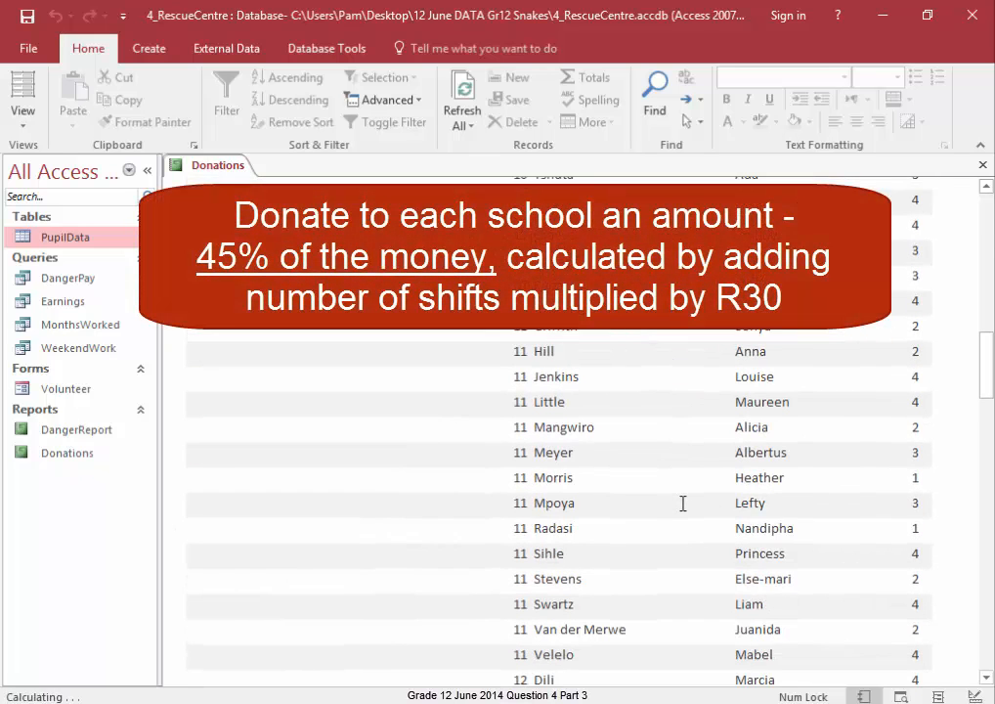
pyautogui.scroll(-4, 682, 503)
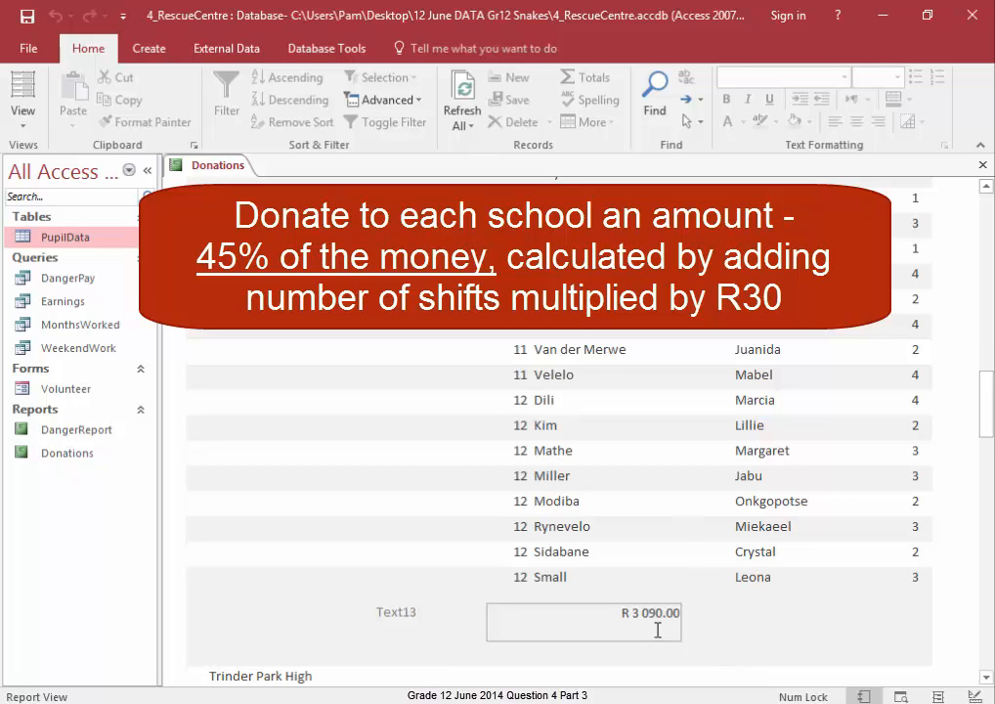
pyautogui.scroll(15, 719, 637)
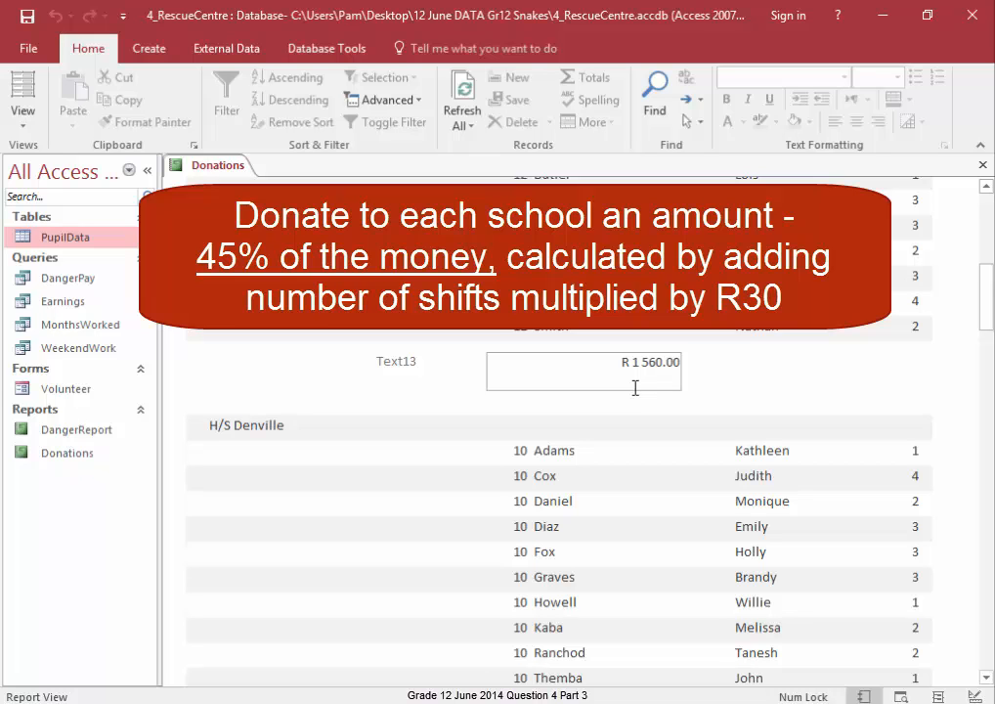
# - Return to Design View and extend the footer formula to =Sum([Shifts])*30*0.45
pyautogui.click(24, 125)
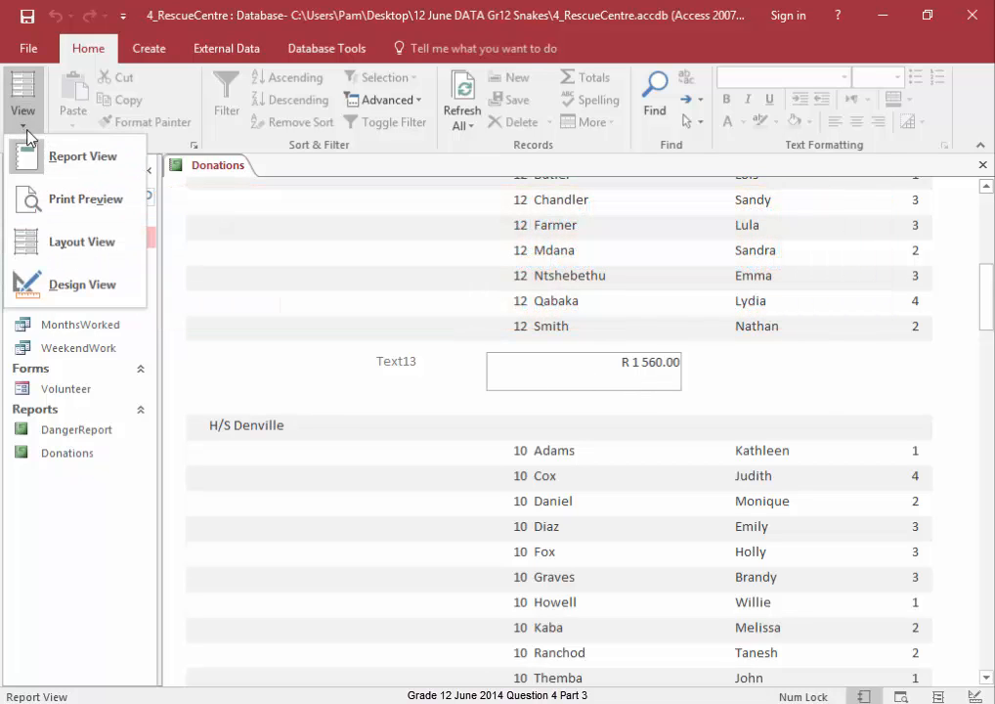
pyautogui.click(60, 285)
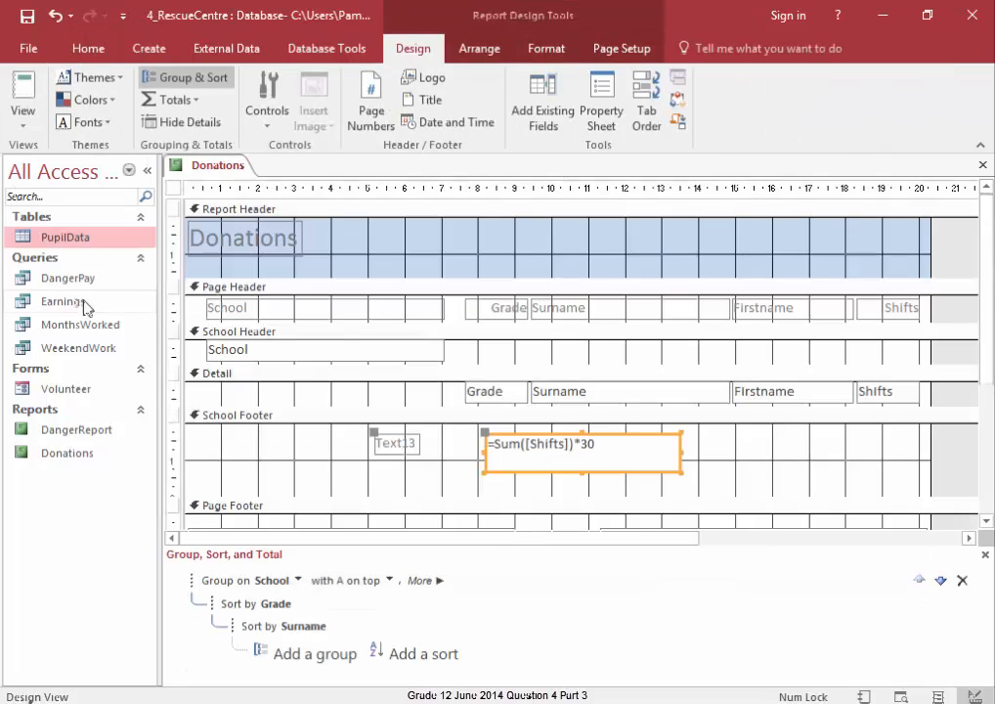
pyautogui.click(643, 443)
pyautogui.write('*')
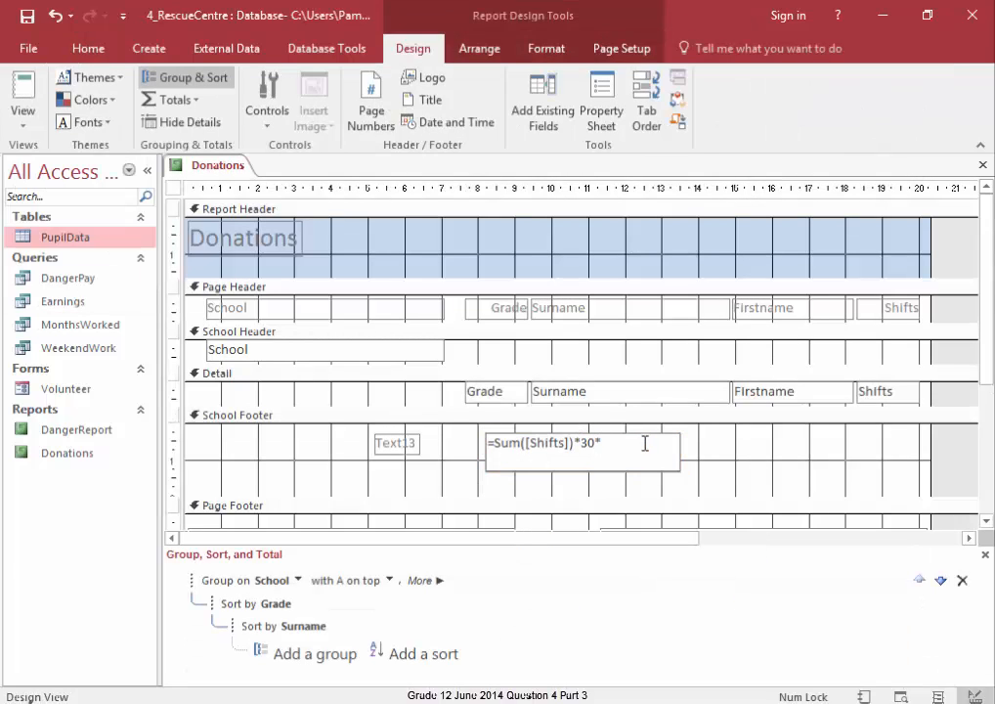
pyautogui.write('0.45')
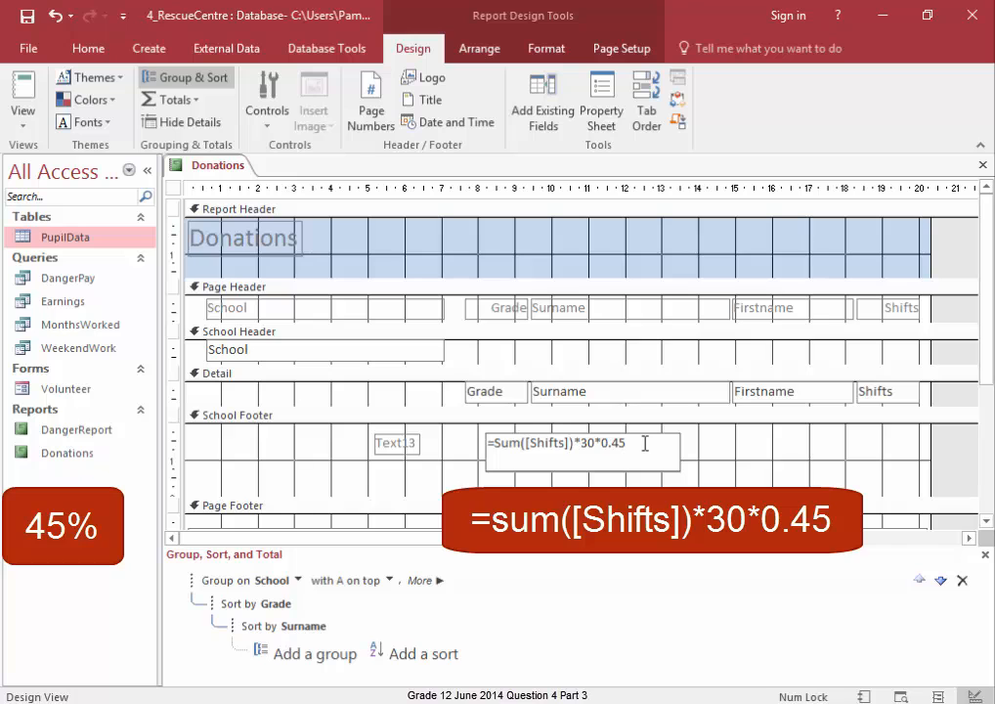
# - Switch to Report View and scroll to check the first school's donation amount
pyautogui.click(23, 123)
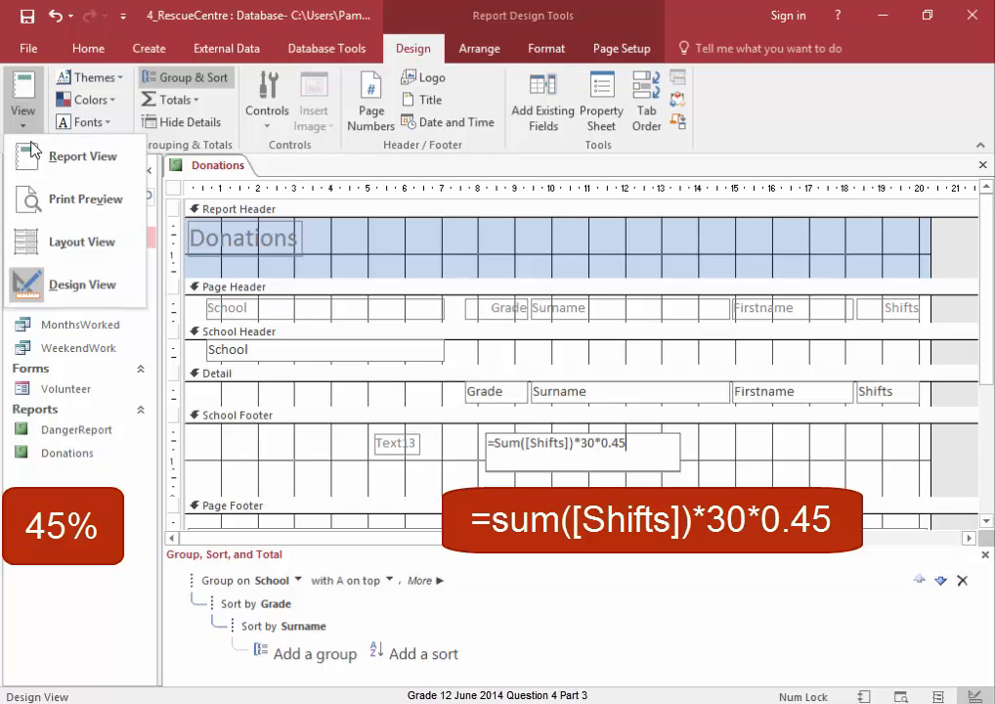
pyautogui.click(32, 158)
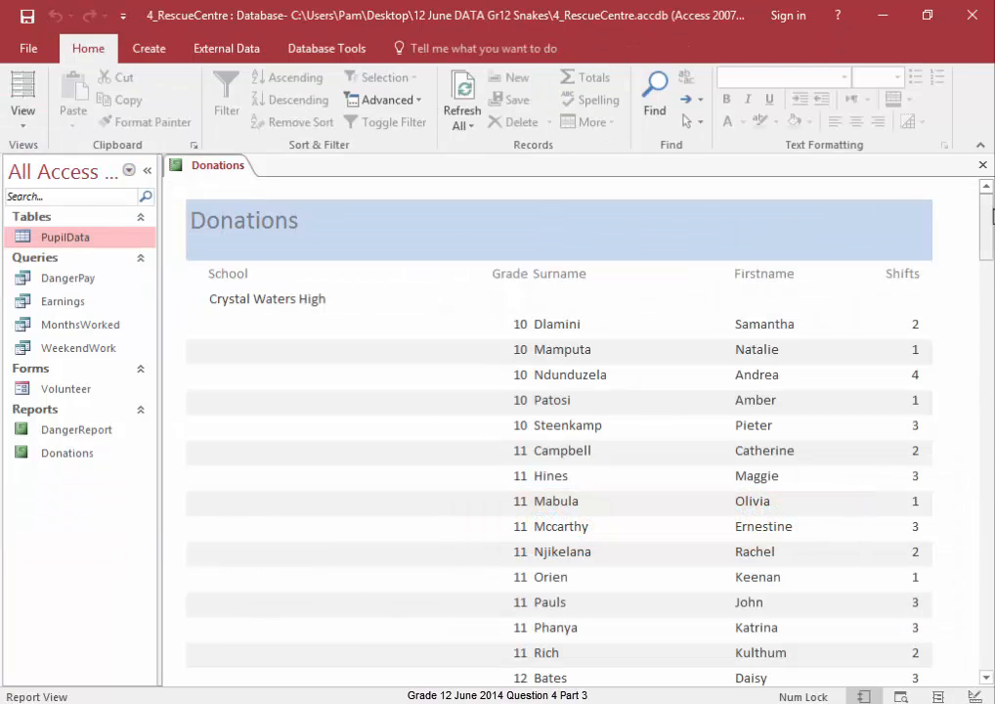
pyautogui.moveTo(990, 220); pyautogui.dragTo(989, 284)
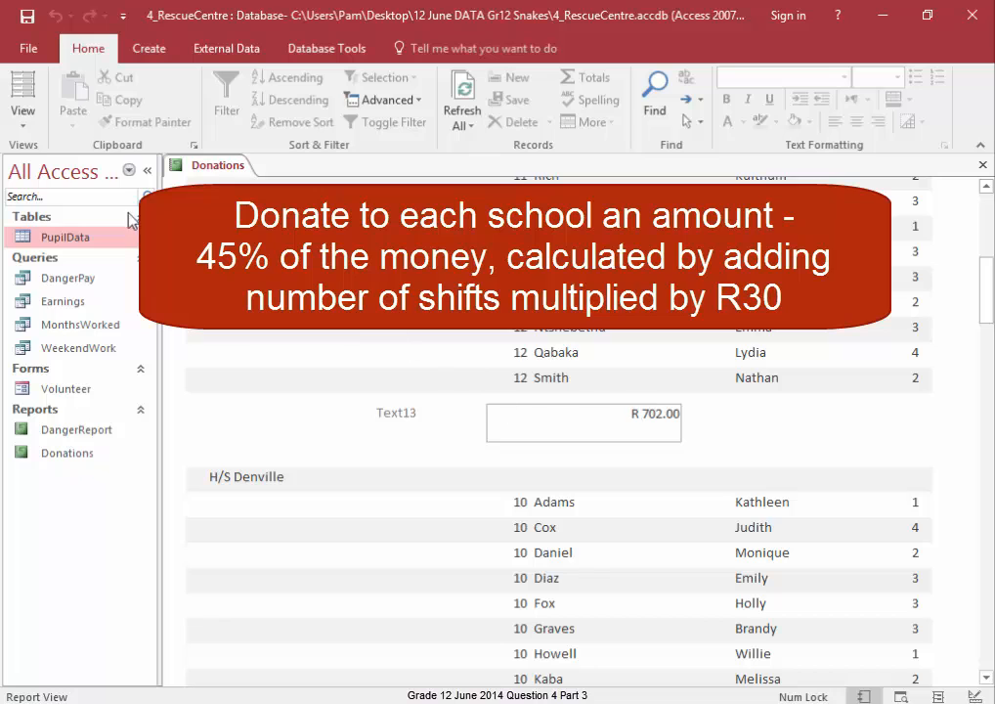
# - Return to Design View and rename the footer label from Text13 to Donations
pyautogui.click(21, 119)
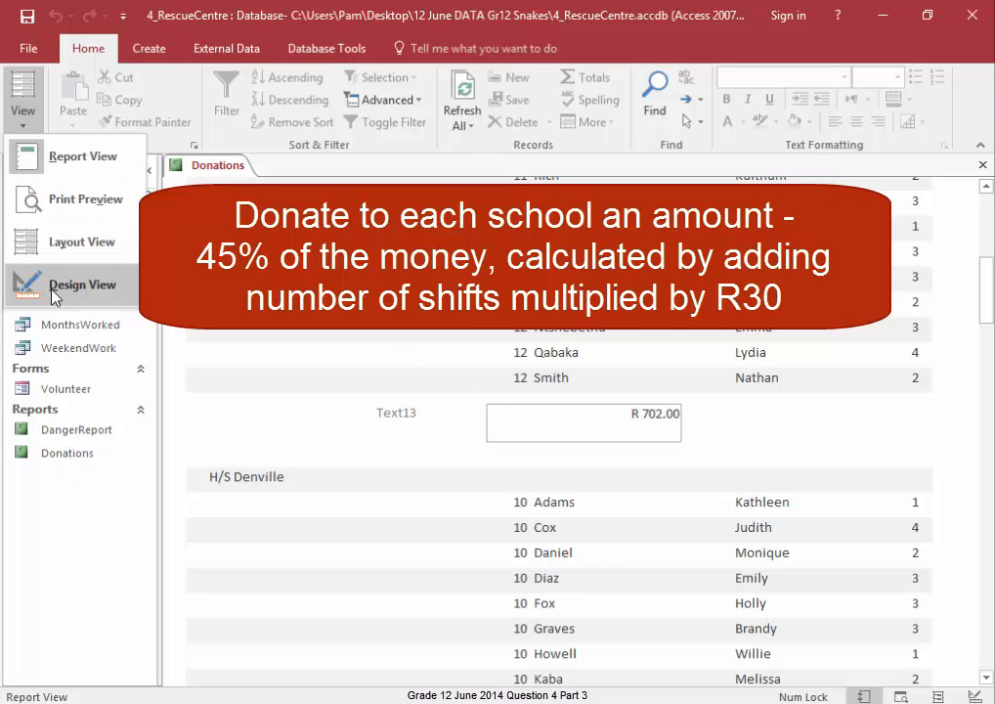
pyautogui.click(52, 295)
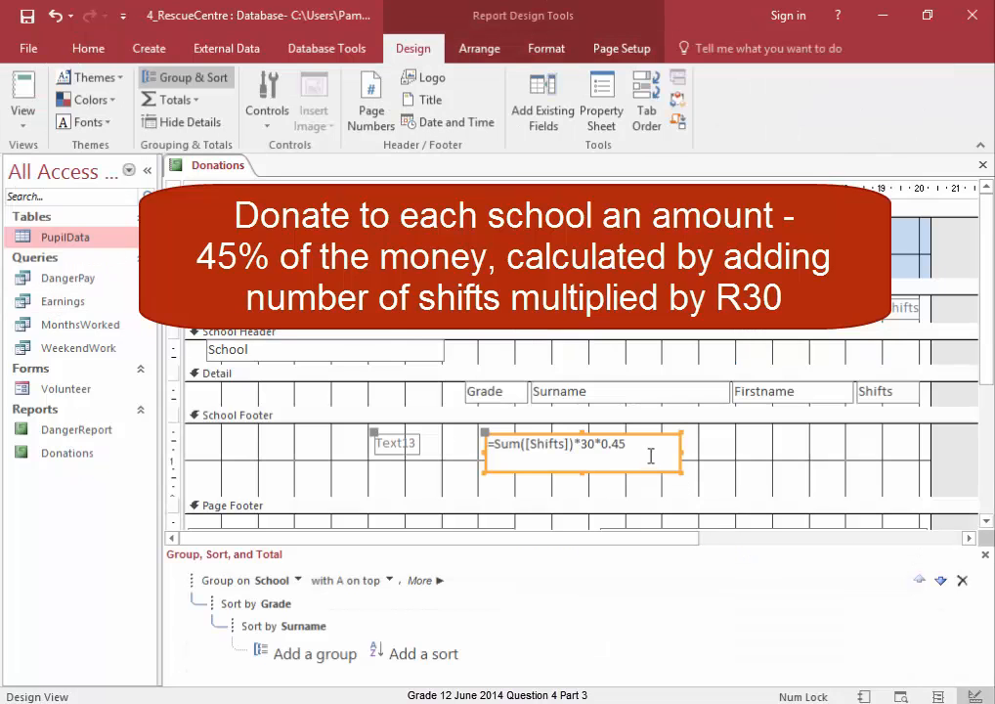
pyautogui.click(414, 443)
pyautogui.moveTo(417, 444); pyautogui.dragTo(350, 449)
pyautogui.write('Donations')
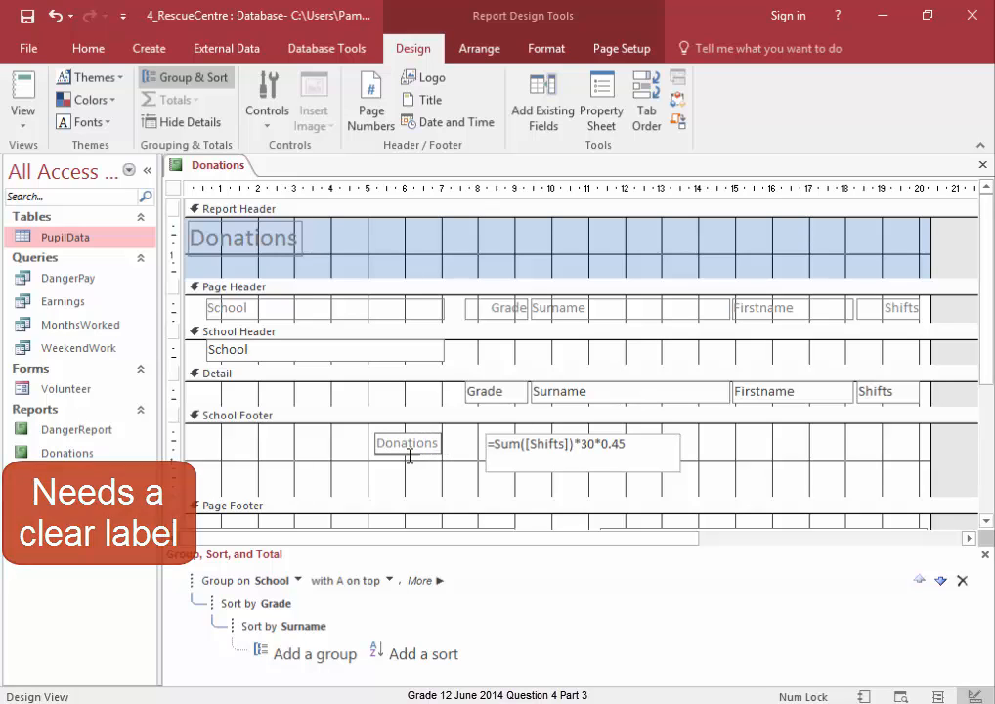
# - Shrink the calculated text box to a single line high and about 4 cm wide
pyautogui.click(779, 458)
pyautogui.click(661, 462)
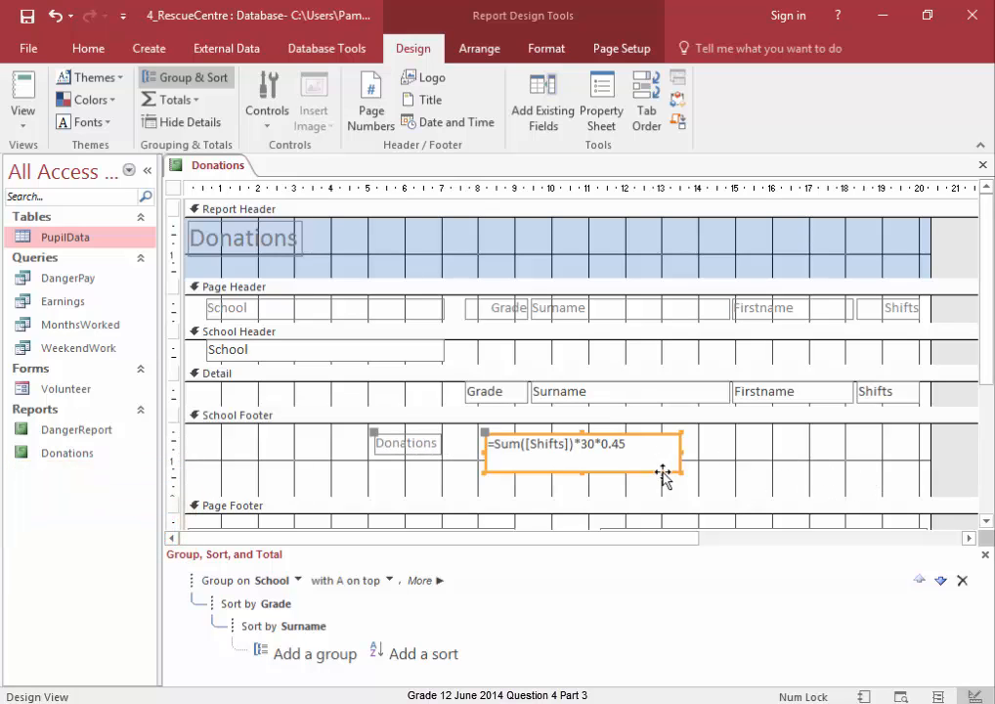
pyautogui.moveTo(584, 468); pyautogui.dragTo(583, 456)
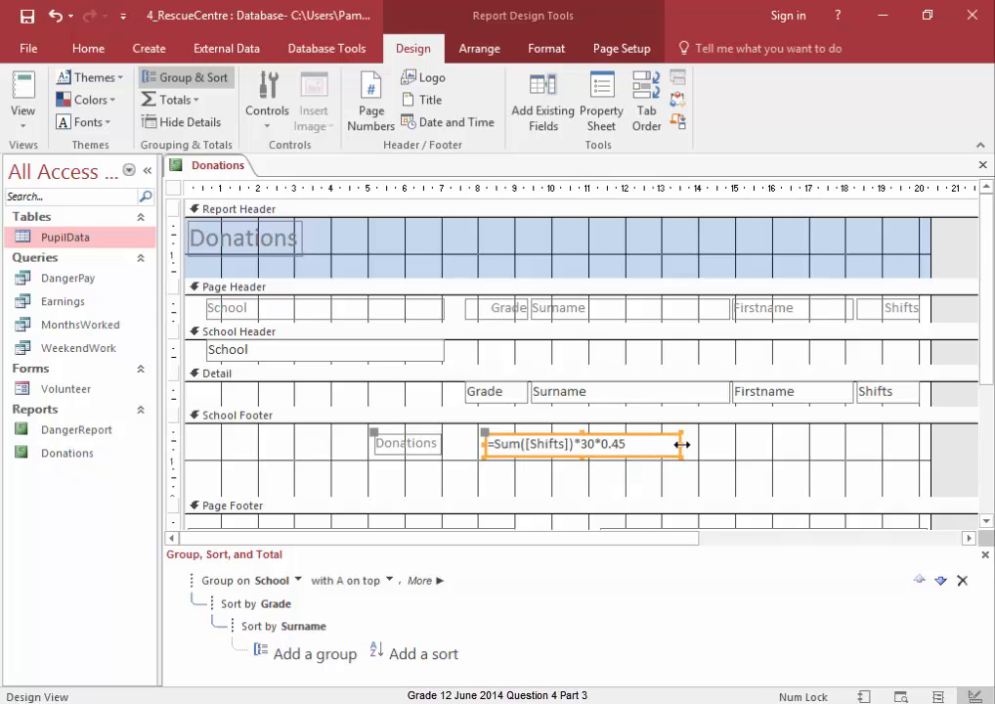
pyautogui.moveTo(682, 444); pyautogui.dragTo(630, 443)
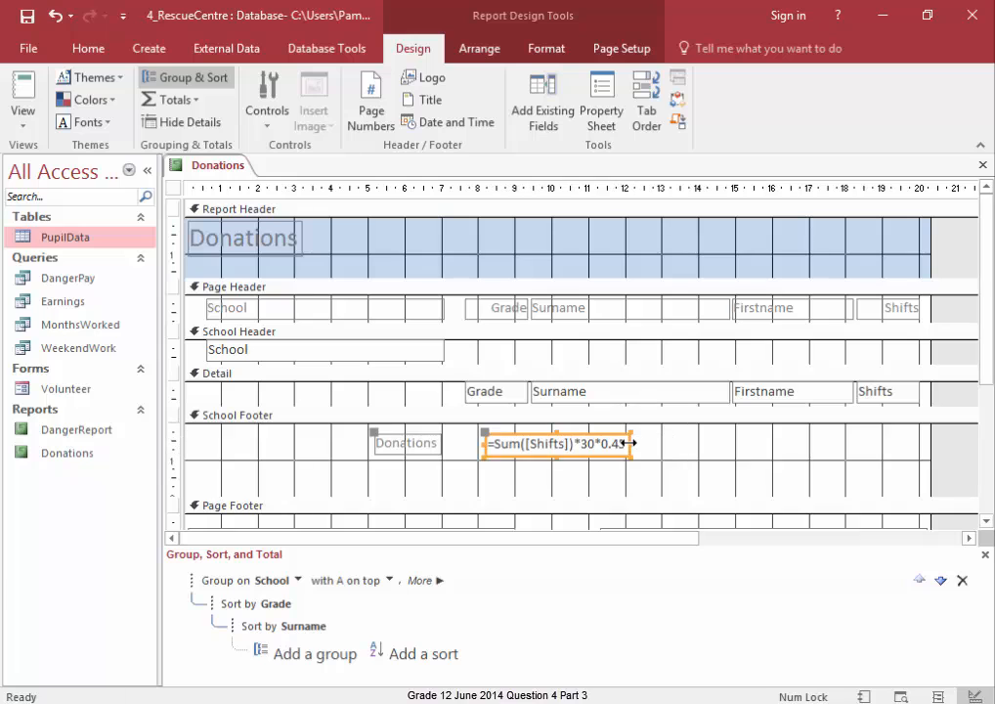
# - Right-align the contents of the calculated donation text box
pyautogui.click(703, 470)
pyautogui.click(606, 448)
pyautogui.click(546, 48)
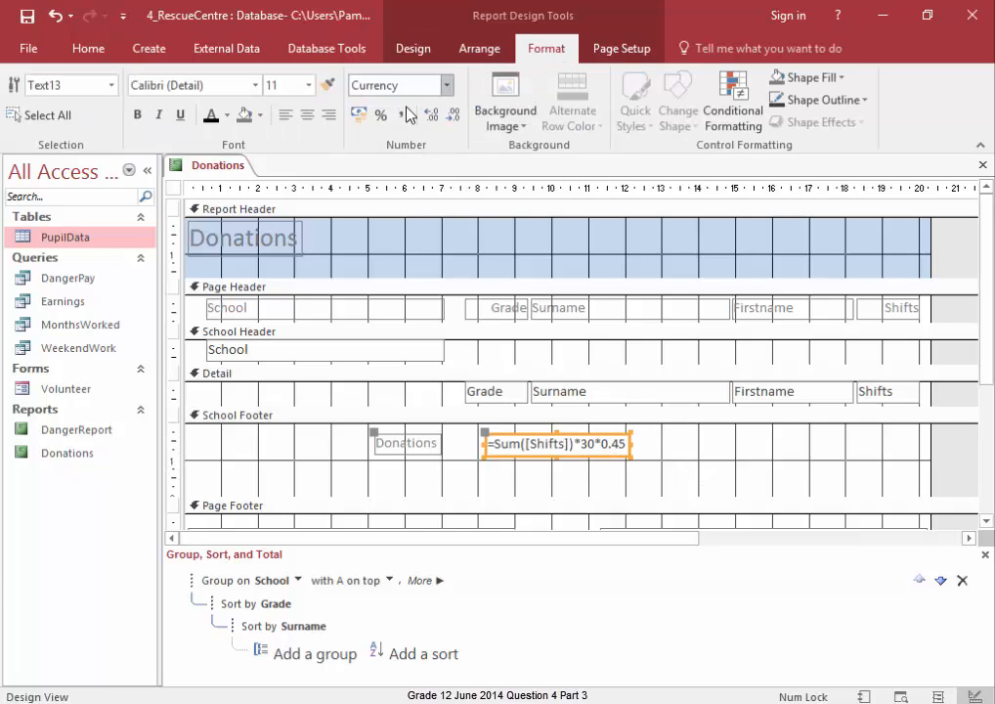
pyautogui.click(328, 114)
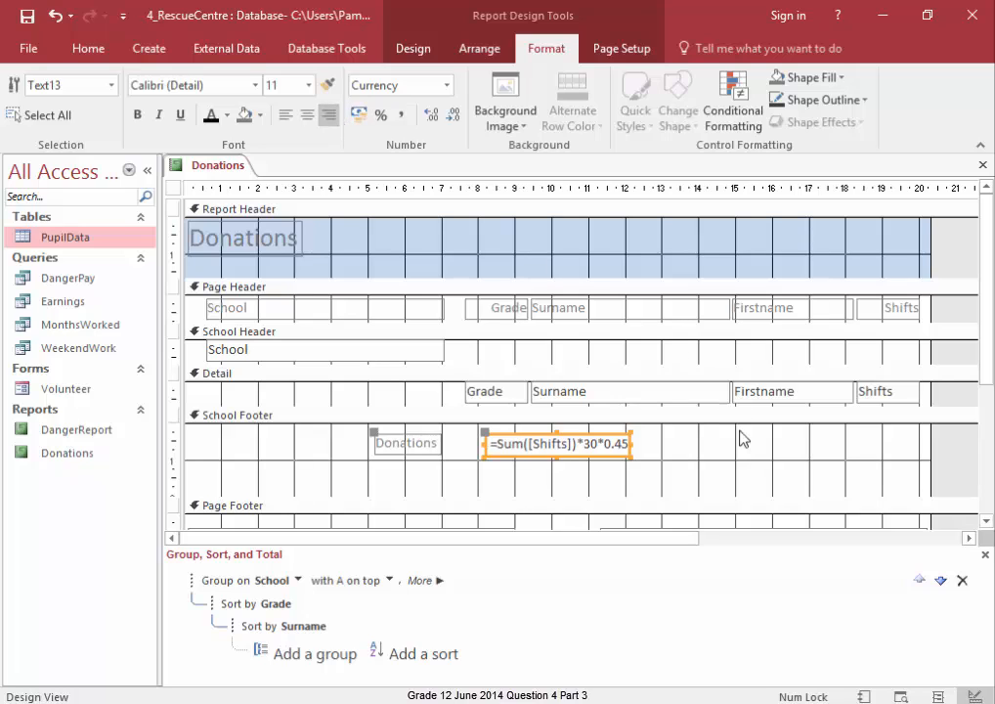
# - Switch the Donations report to Report View to review the result
pyautogui.click(756, 475)
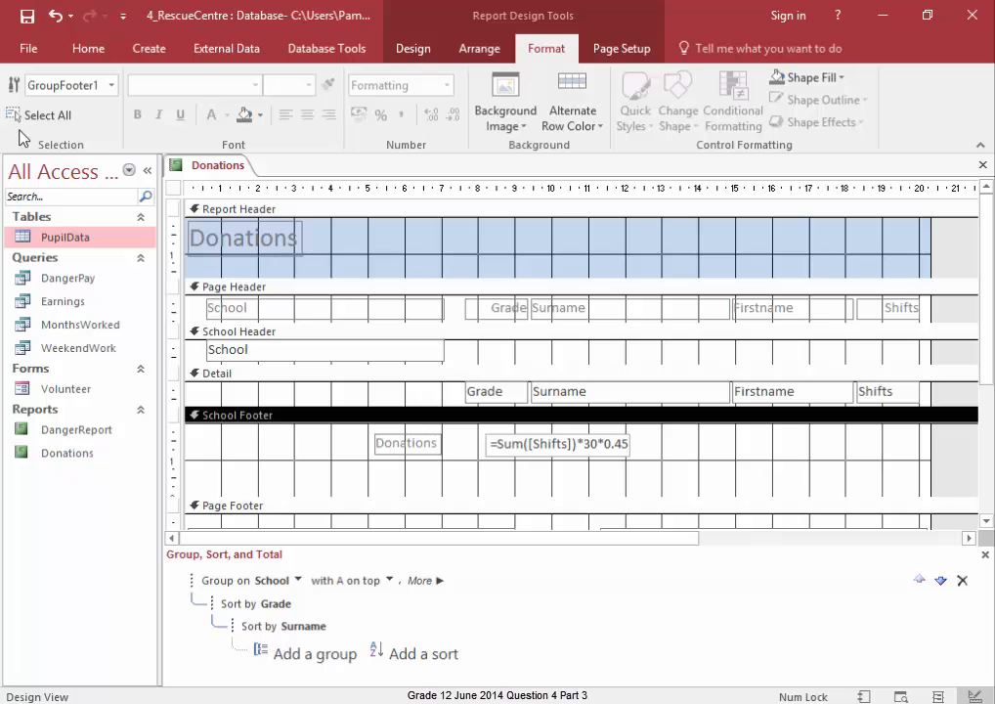
pyautogui.rightClick(200, 168)
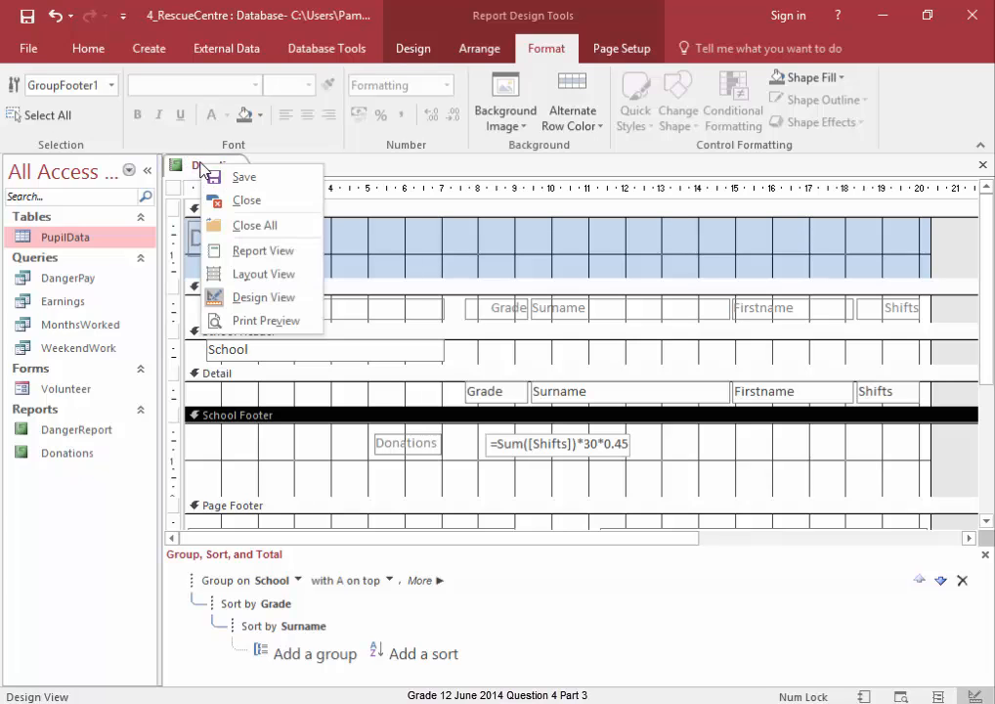
pyautogui.click(228, 252)
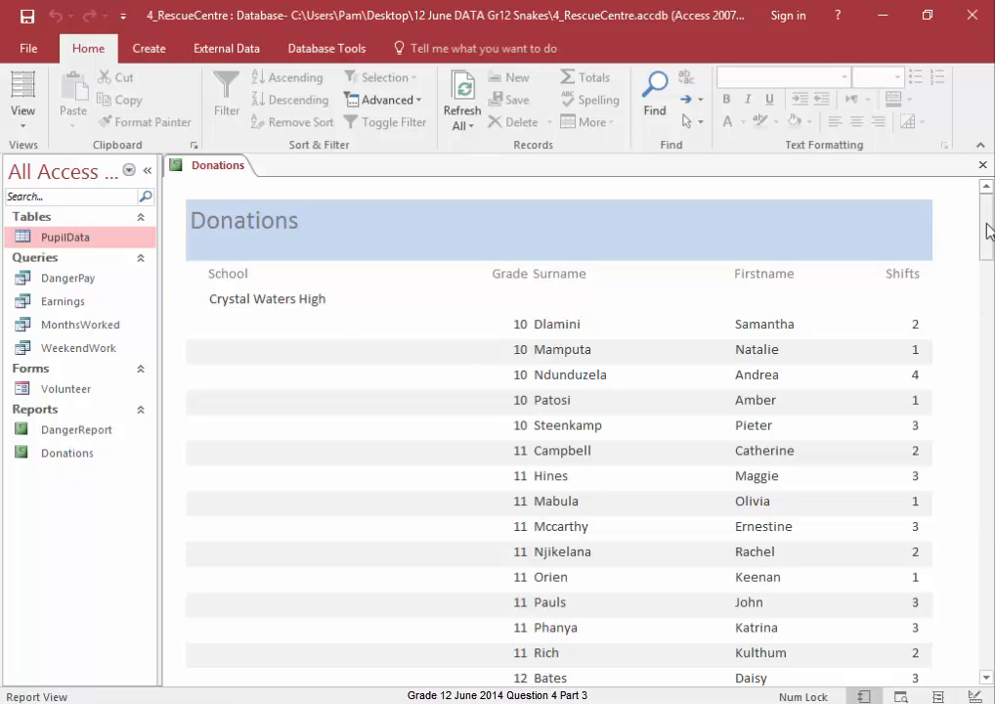
# - Scroll through the report to review each school's donation footer, then save the Donations report
pyautogui.moveTo(987, 231); pyautogui.dragTo(988, 292)
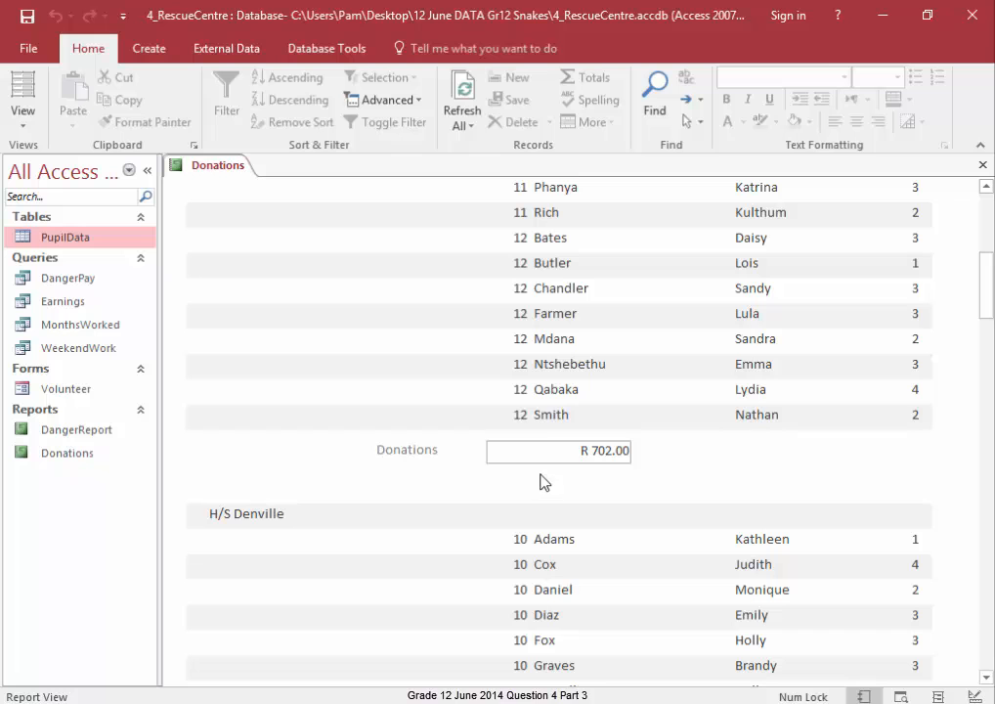
pyautogui.scroll(-5, 543, 479)
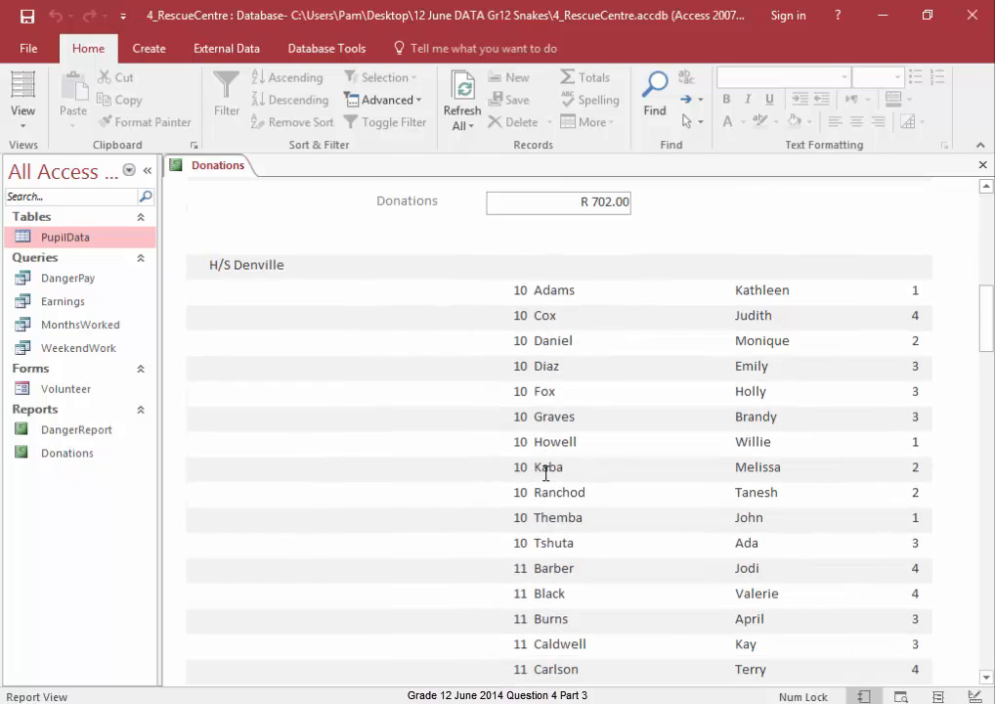
pyautogui.scroll(-14, 545, 473)
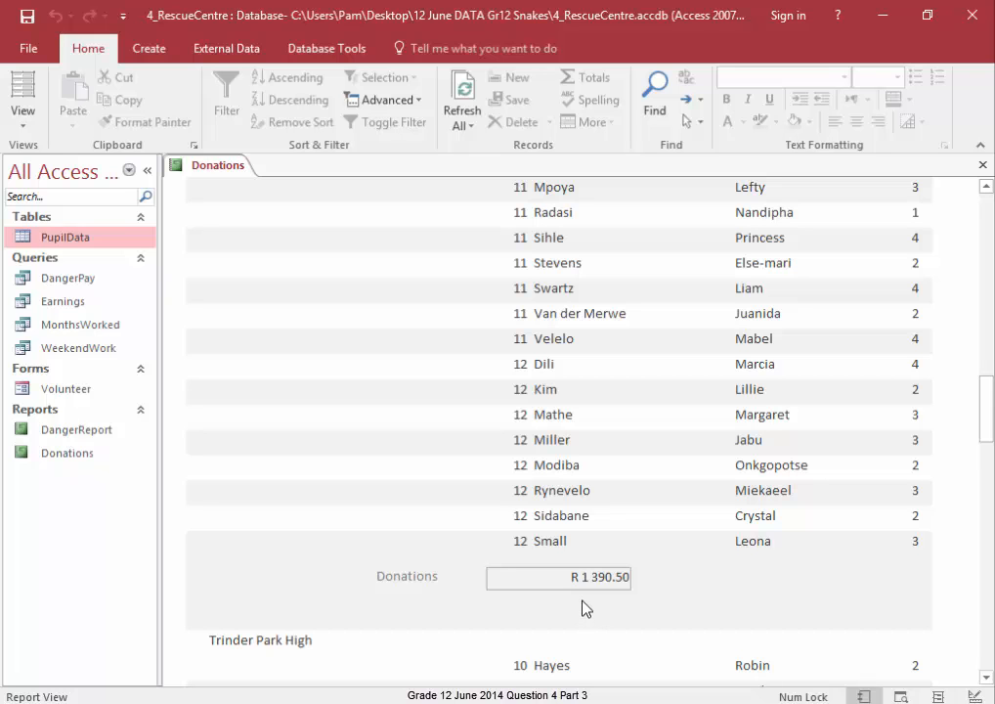
pyautogui.scroll(-9, 583, 608)
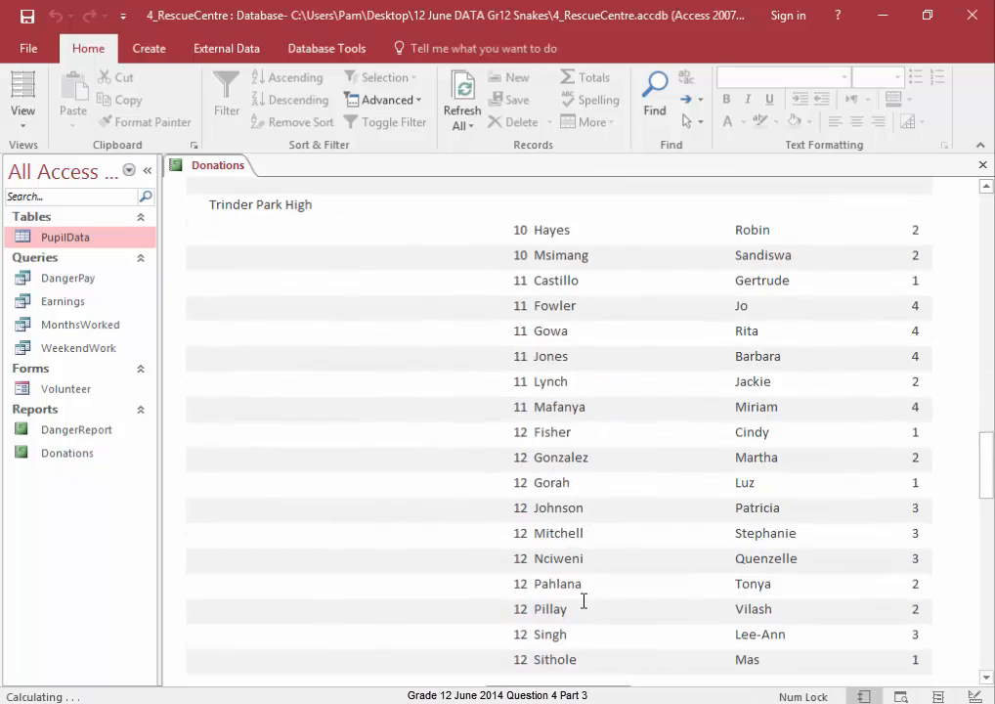
pyautogui.scroll(-4, 583, 600)
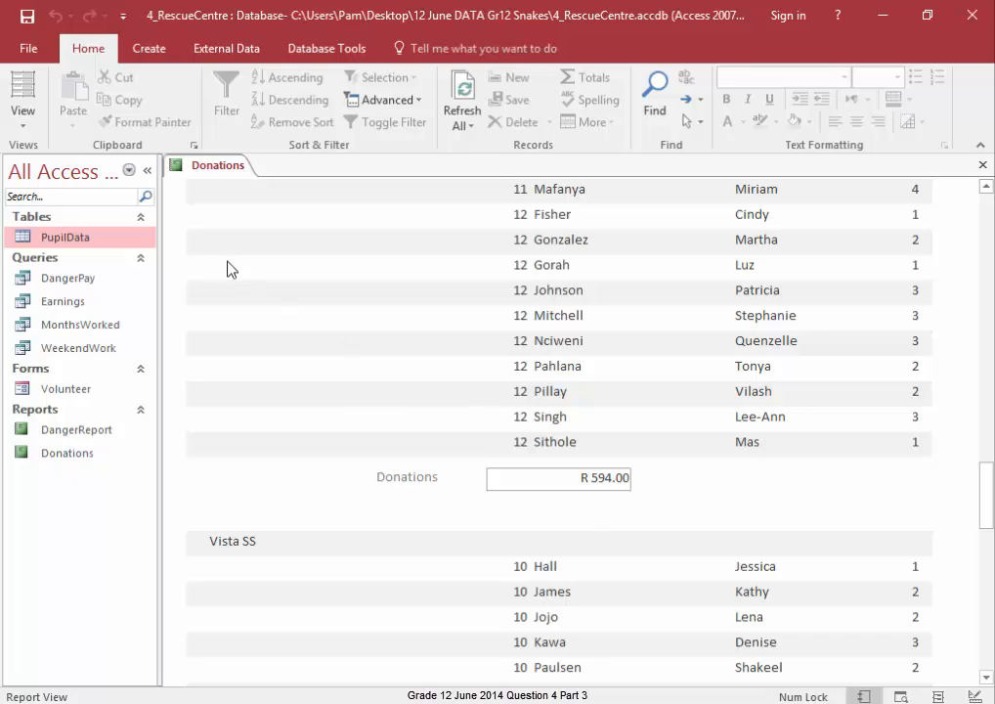
pyautogui.rightClick(195, 166)
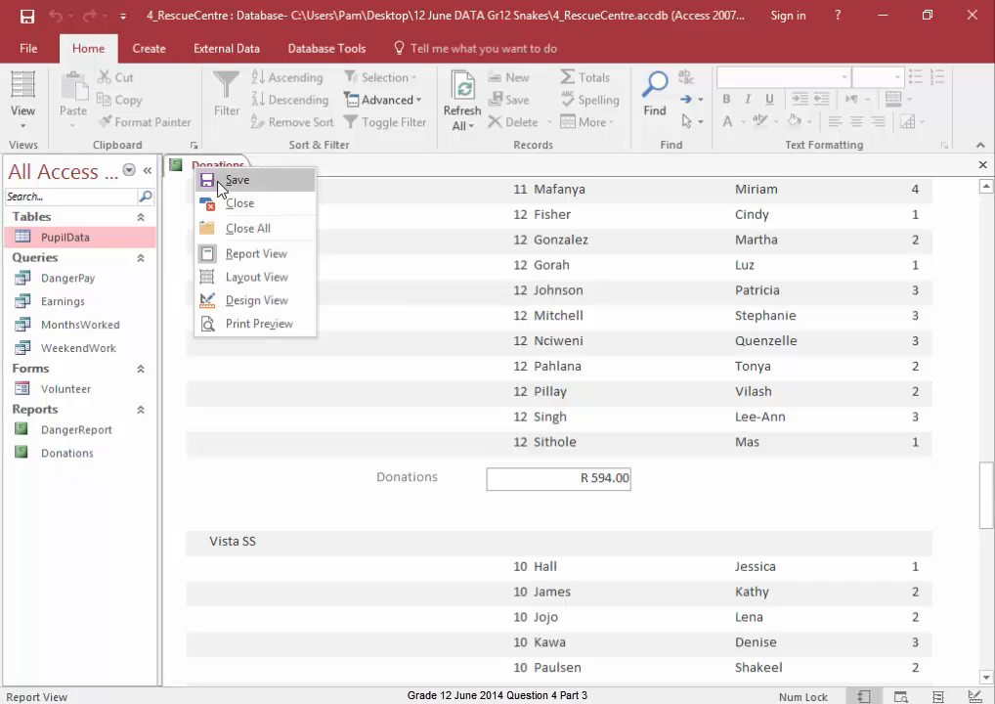
pyautogui.click(218, 185)
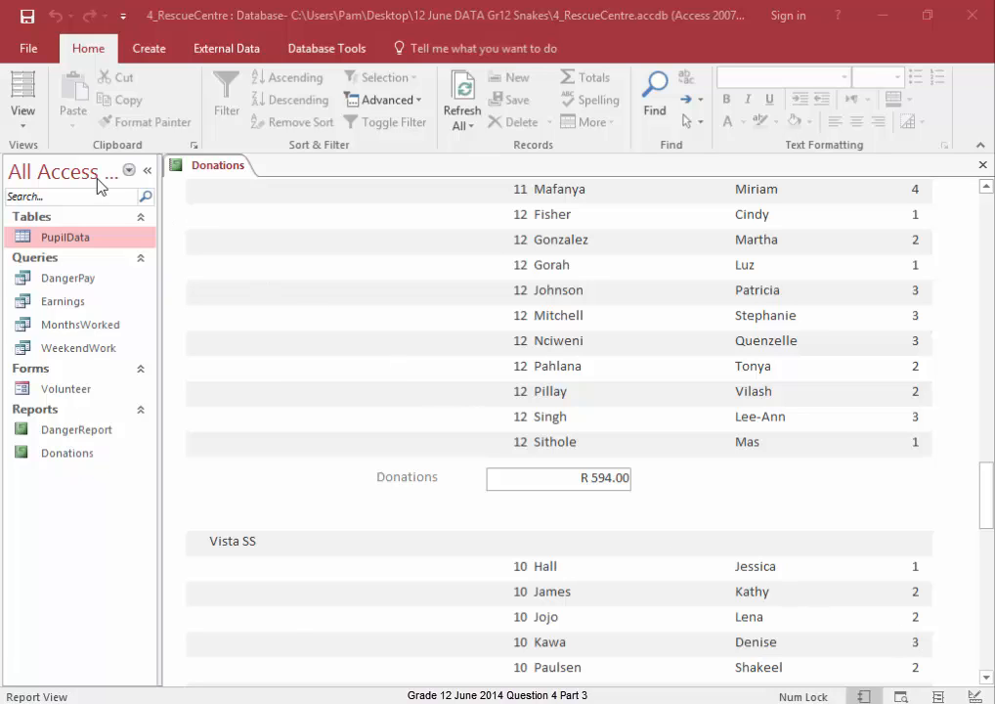
# - In Design View, delete the =Now() date text box from the page footer
pyautogui.click(25, 132)
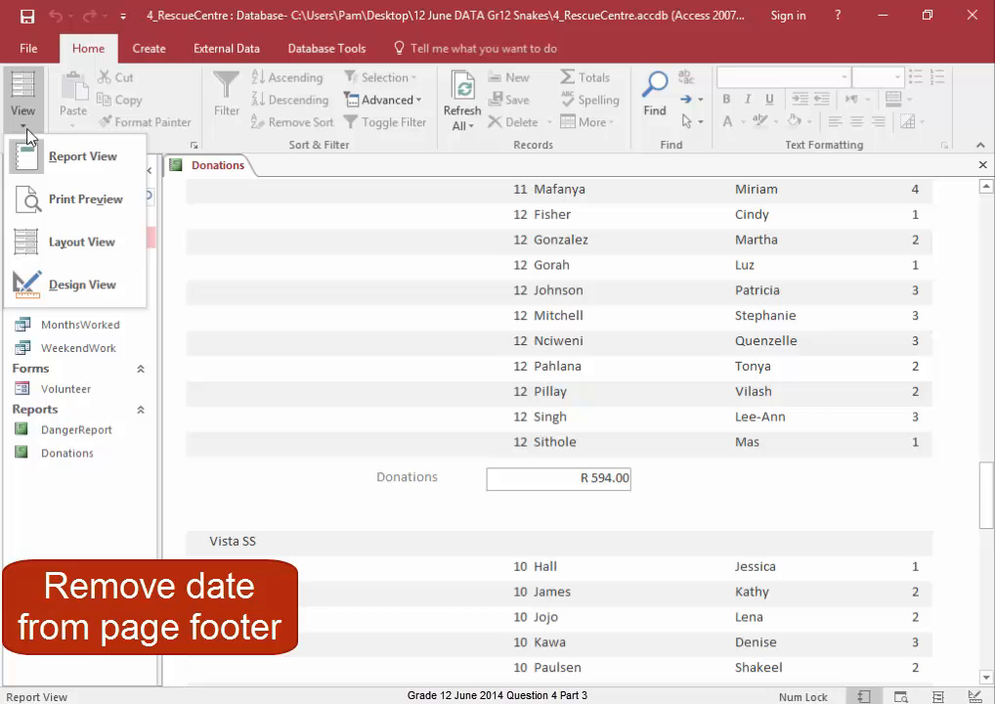
pyautogui.click(71, 282)
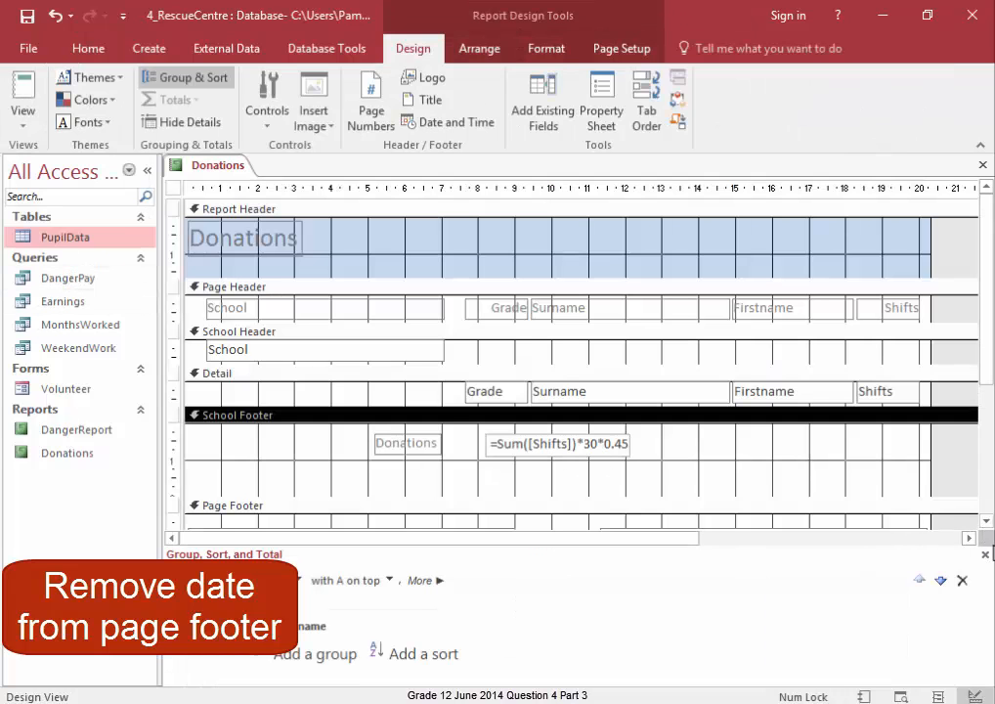
pyautogui.click(984, 555)
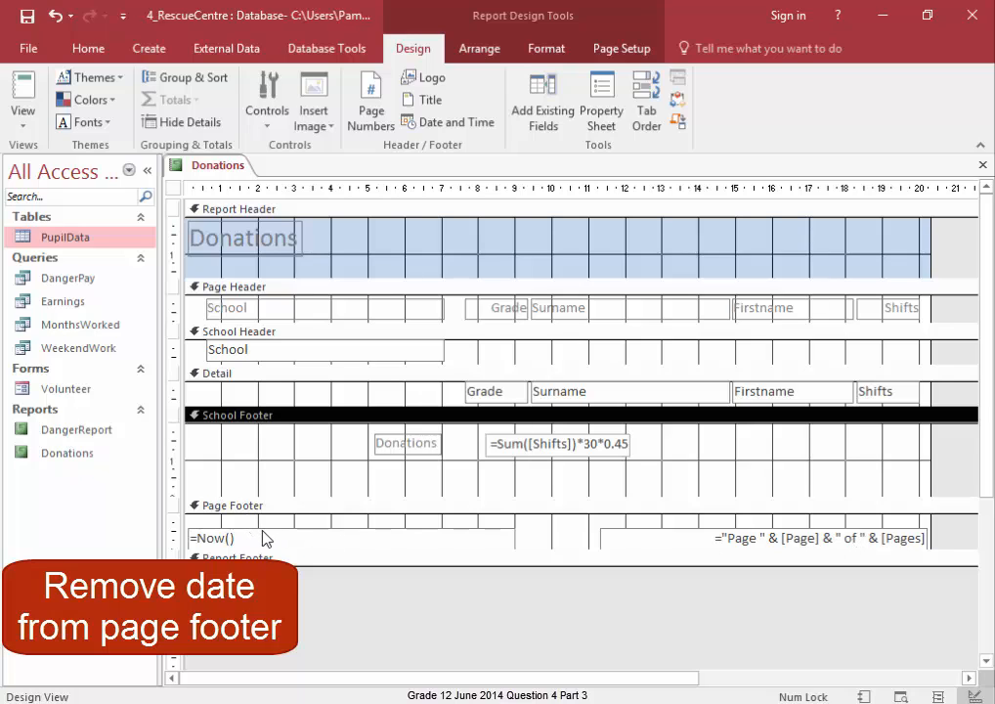
pyautogui.click(264, 537)
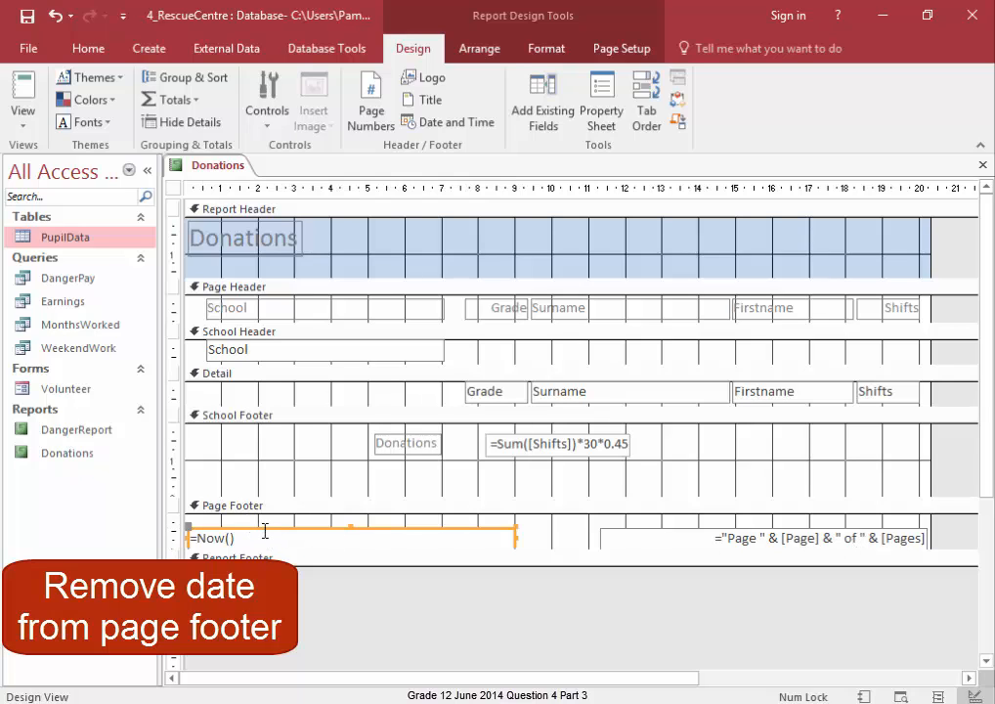
pyautogui.press('Delete')
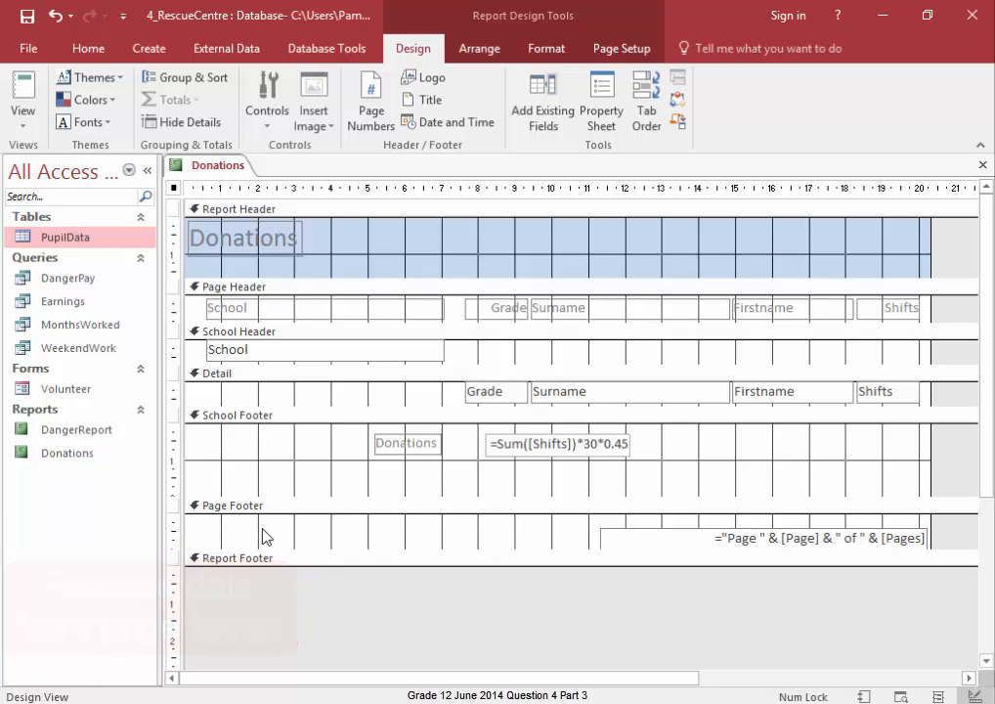
# - Save the report and switch it back to Report View
pyautogui.rightClick(224, 168)
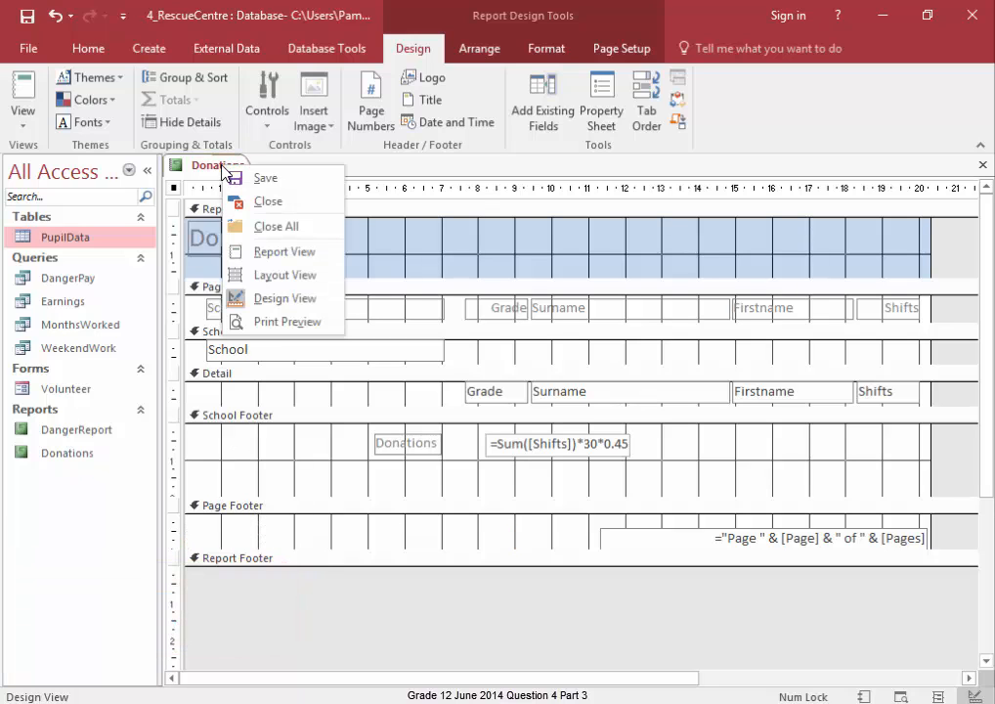
pyautogui.click(239, 180)
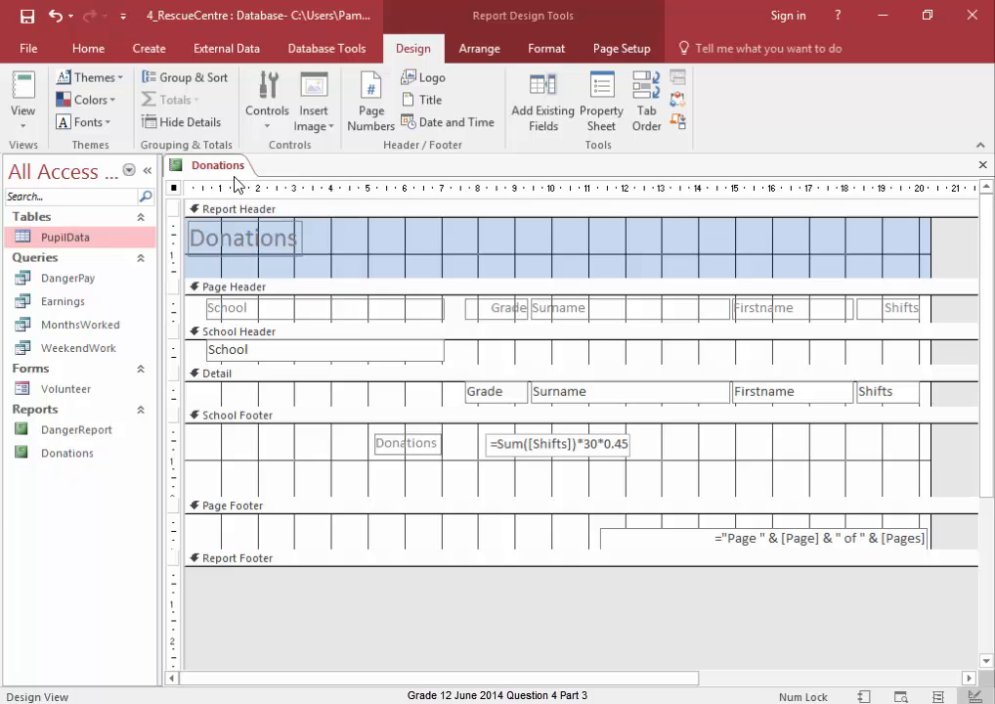
pyautogui.click(23, 127)
pyautogui.click(29, 162)
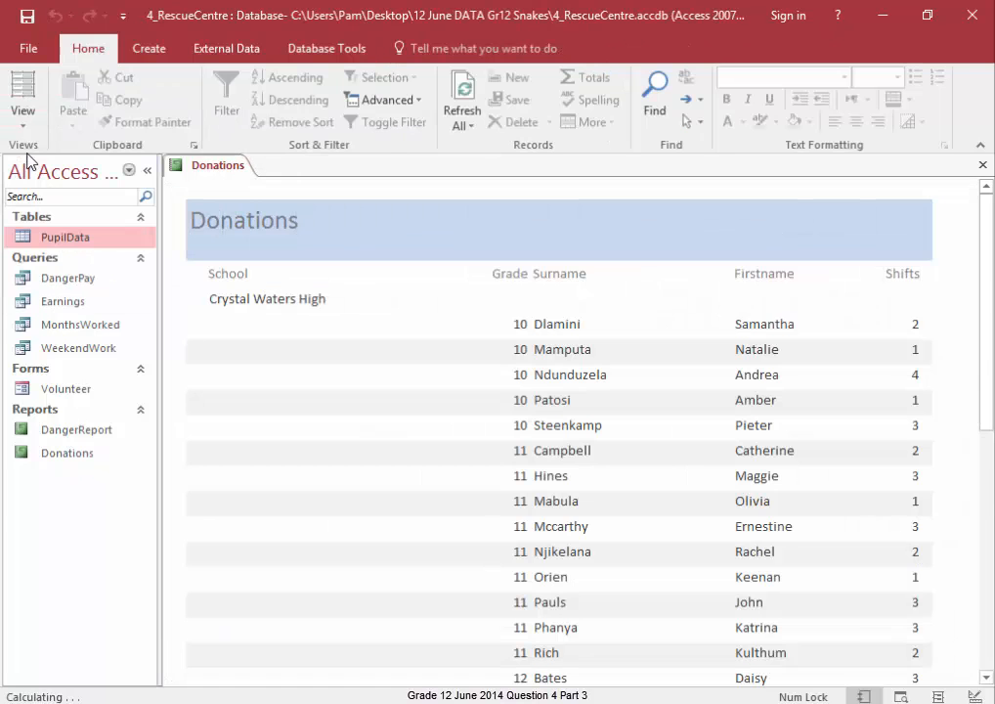